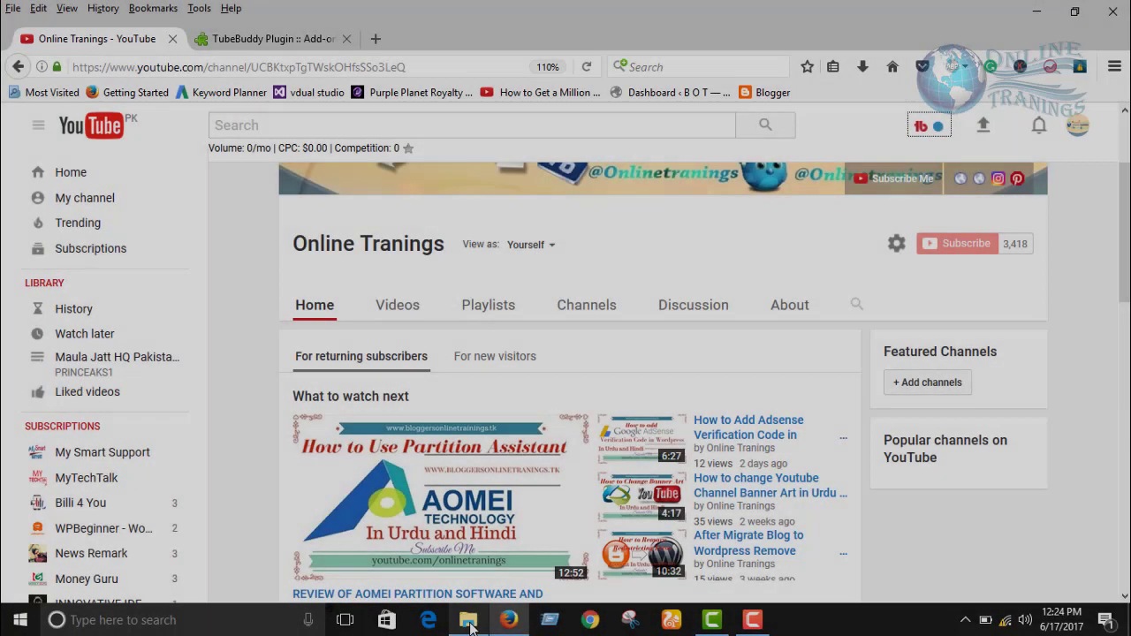
Run the BackupperFull installer from the Partition Softwear folder and install AOMEI Backupper Standard with English as the setup language.
click(469, 623)
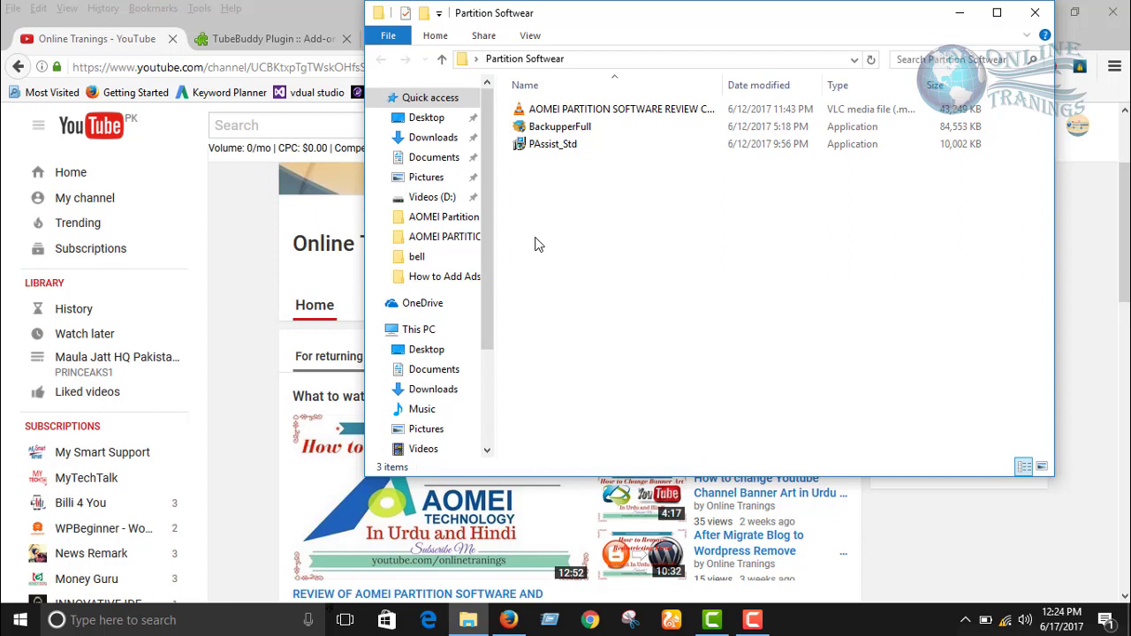
click(552, 130)
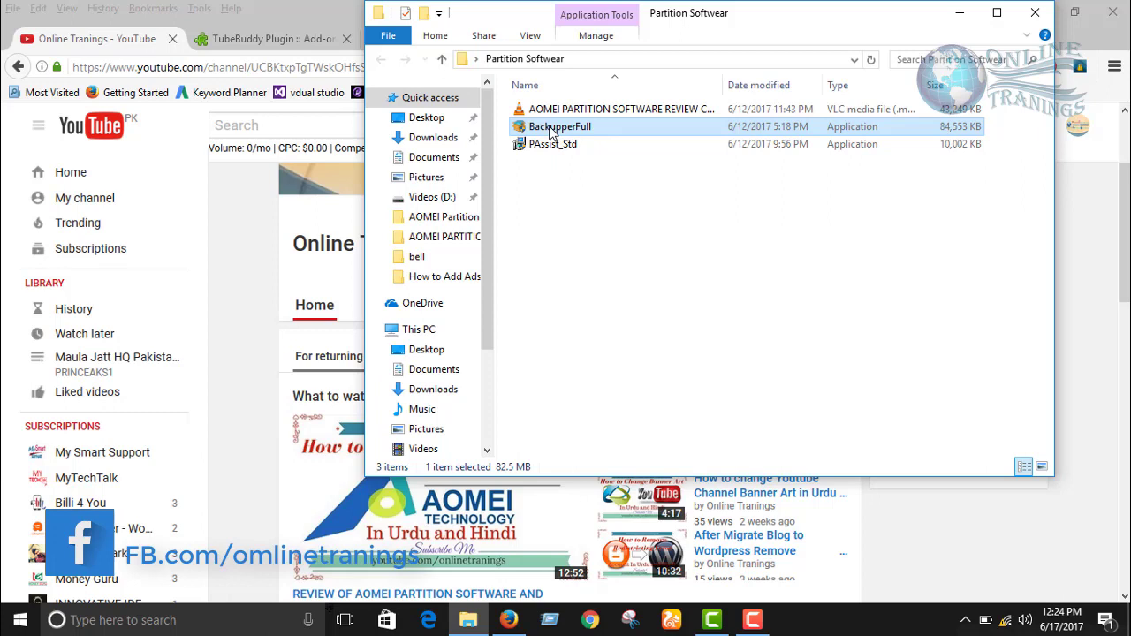
double_click(550, 133)
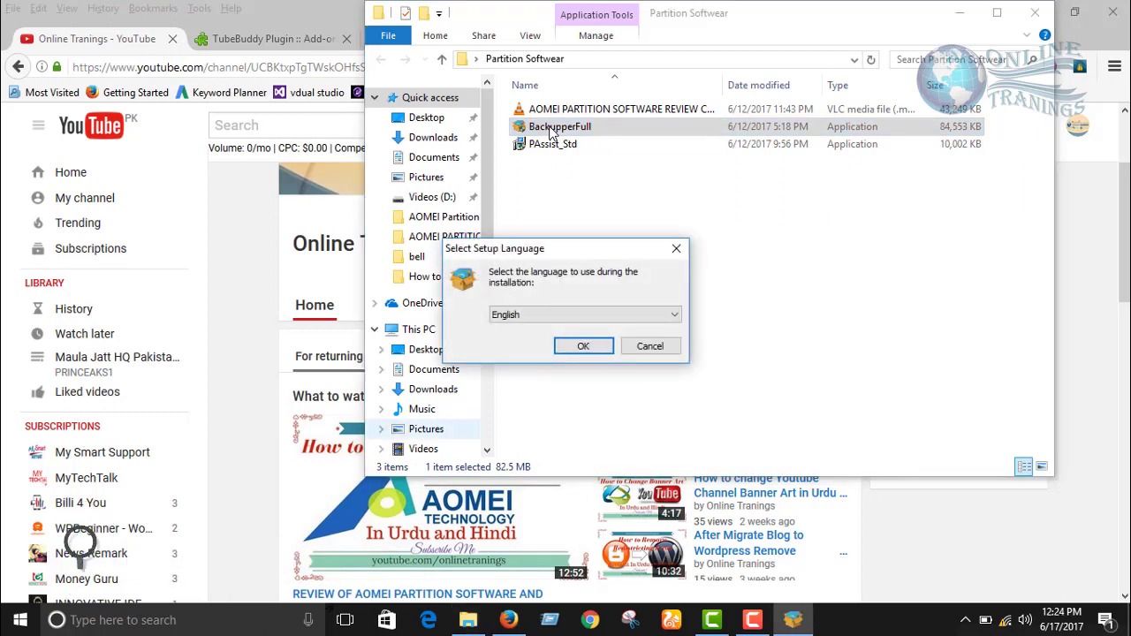
click(580, 349)
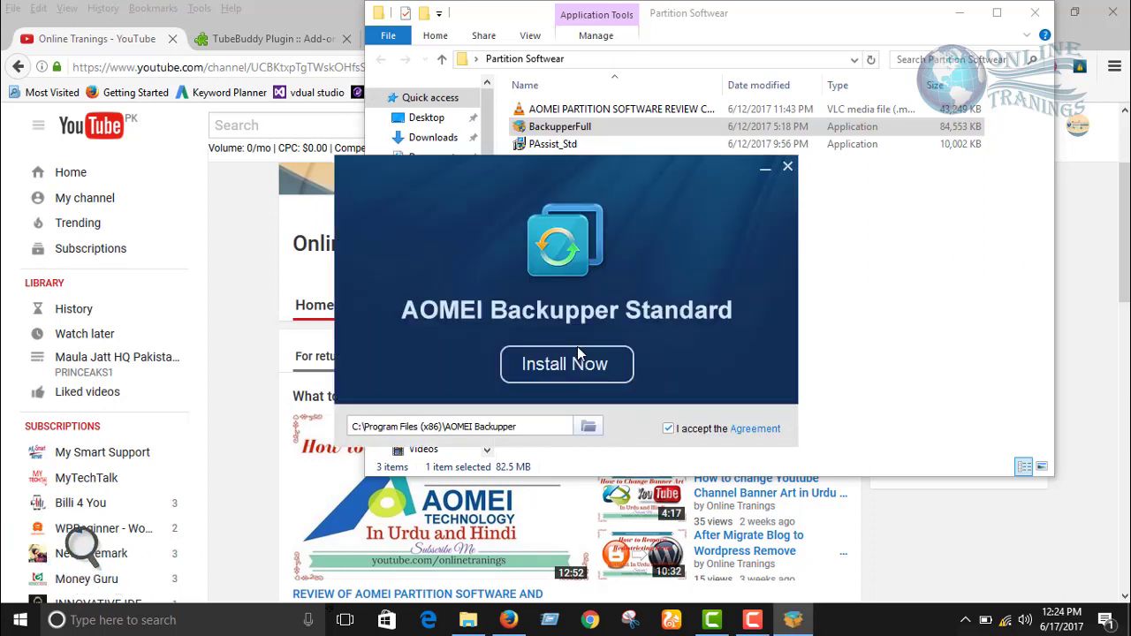
click(571, 364)
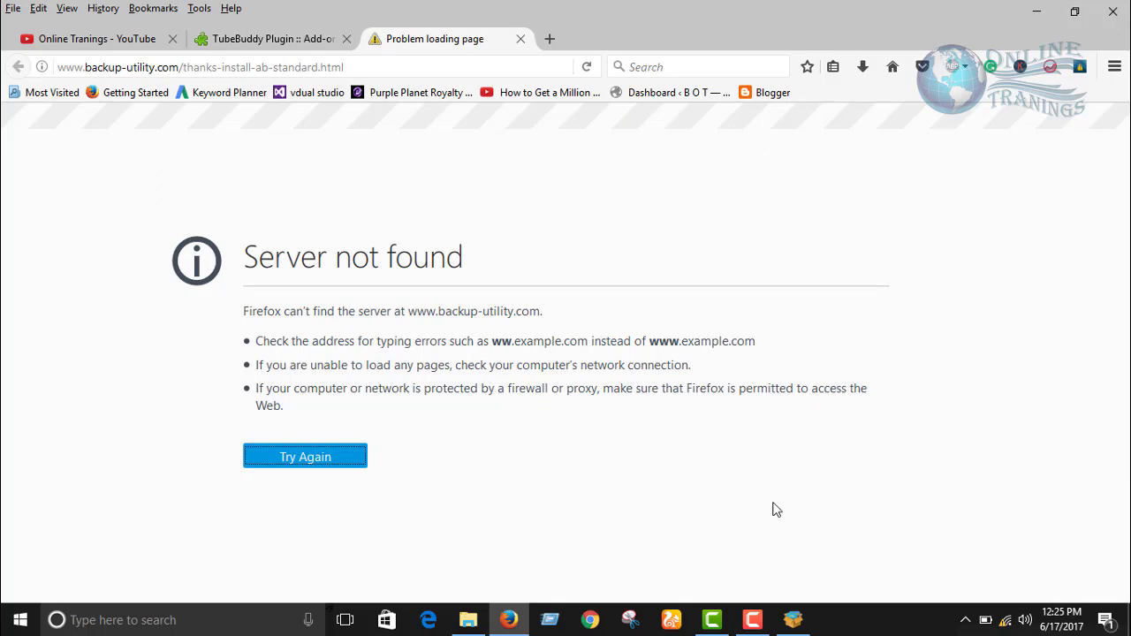
Return to the AOMEI Backupper installer, opt out of the UX Improvement Program and launch the installed program.
click(791, 621)
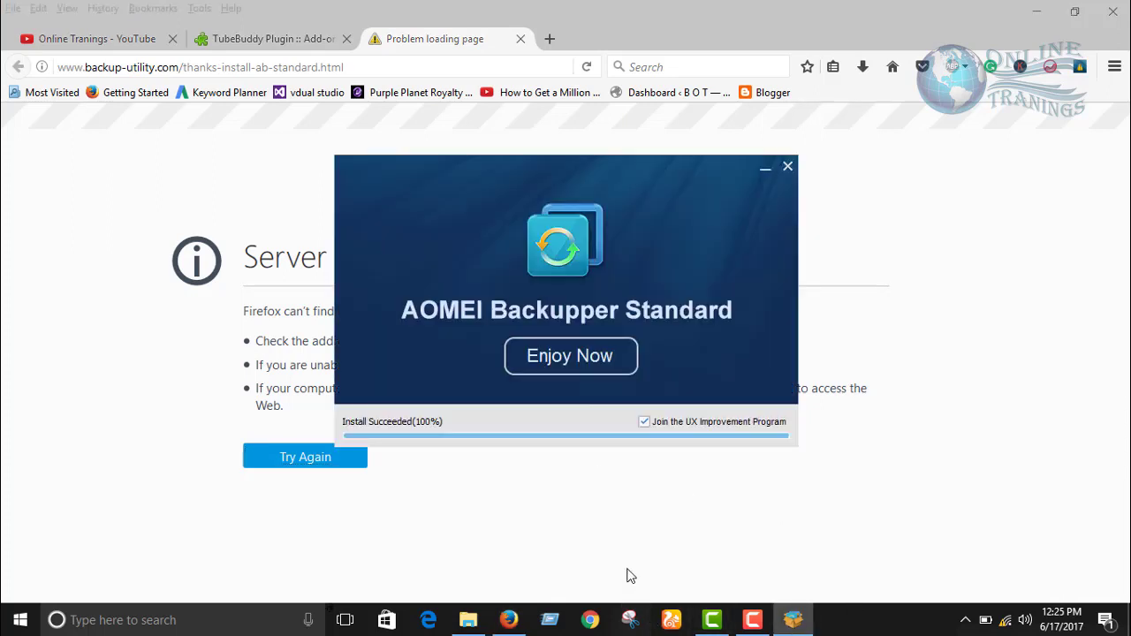
click(644, 424)
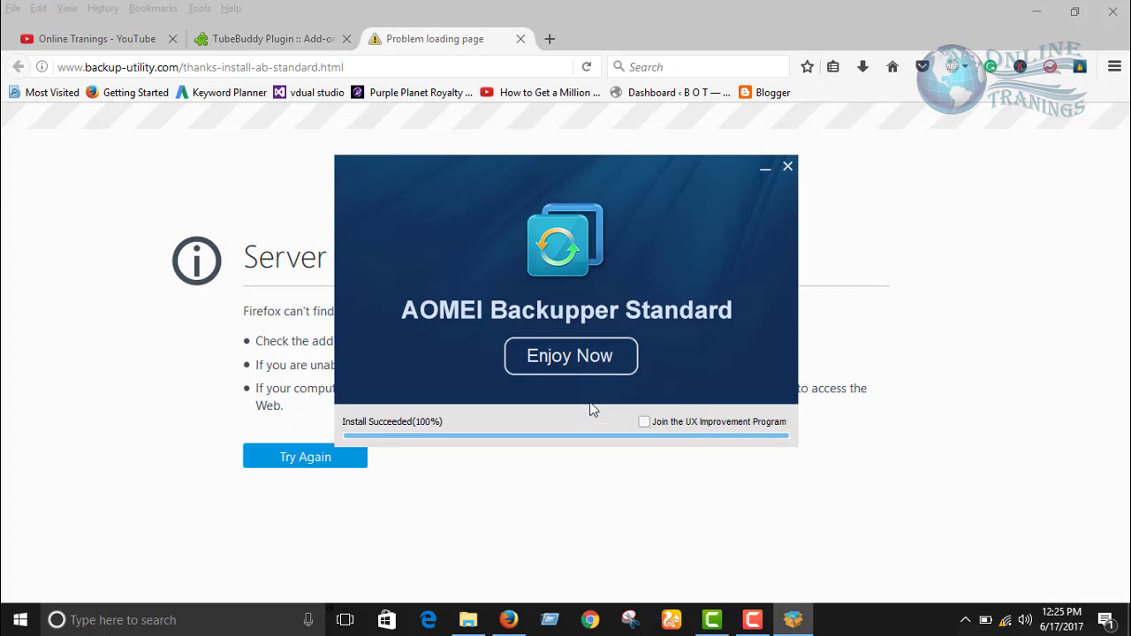
click(566, 361)
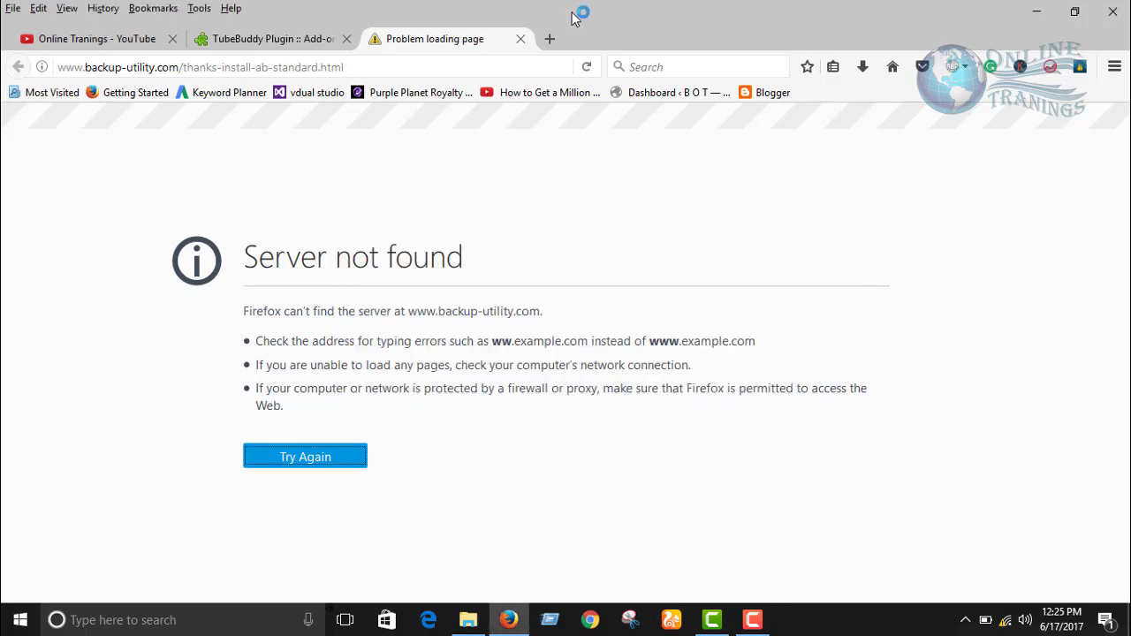
Close the failed web page, minimize the browser and the folder window, and place the AOMEI Backupper window clear on the desktop.
click(519, 40)
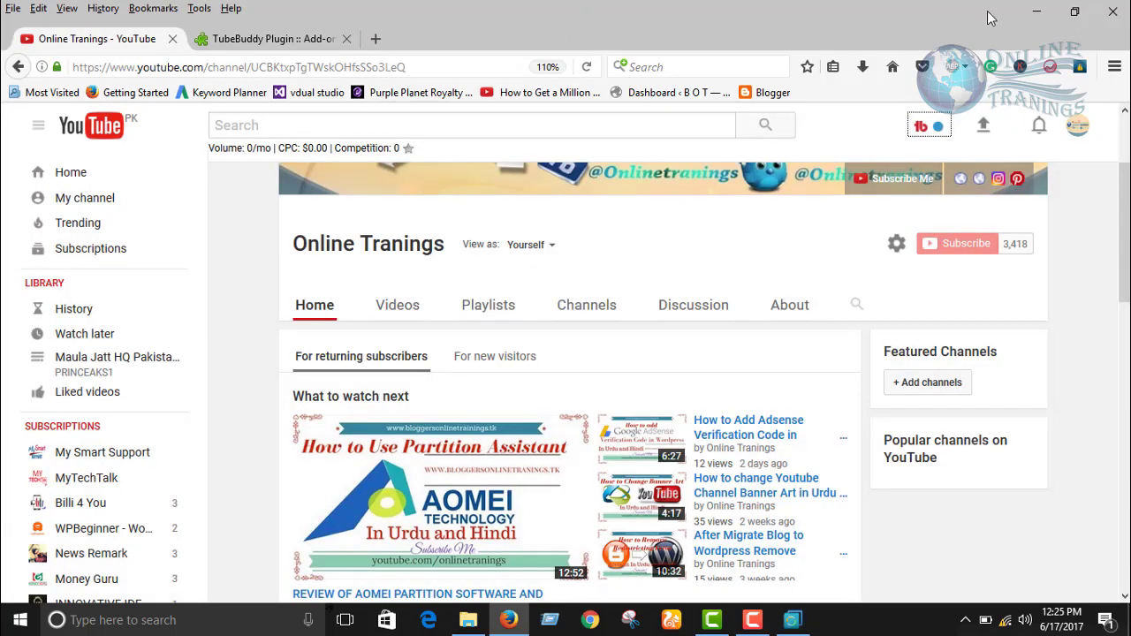
click(1032, 11)
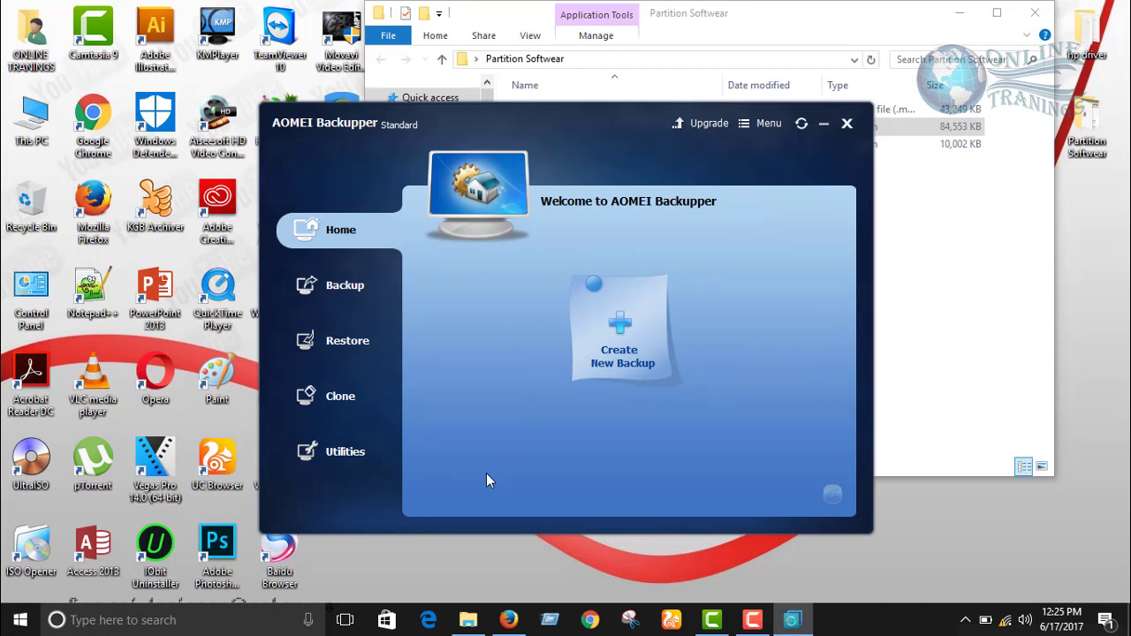
drag(484, 122, 723, 188)
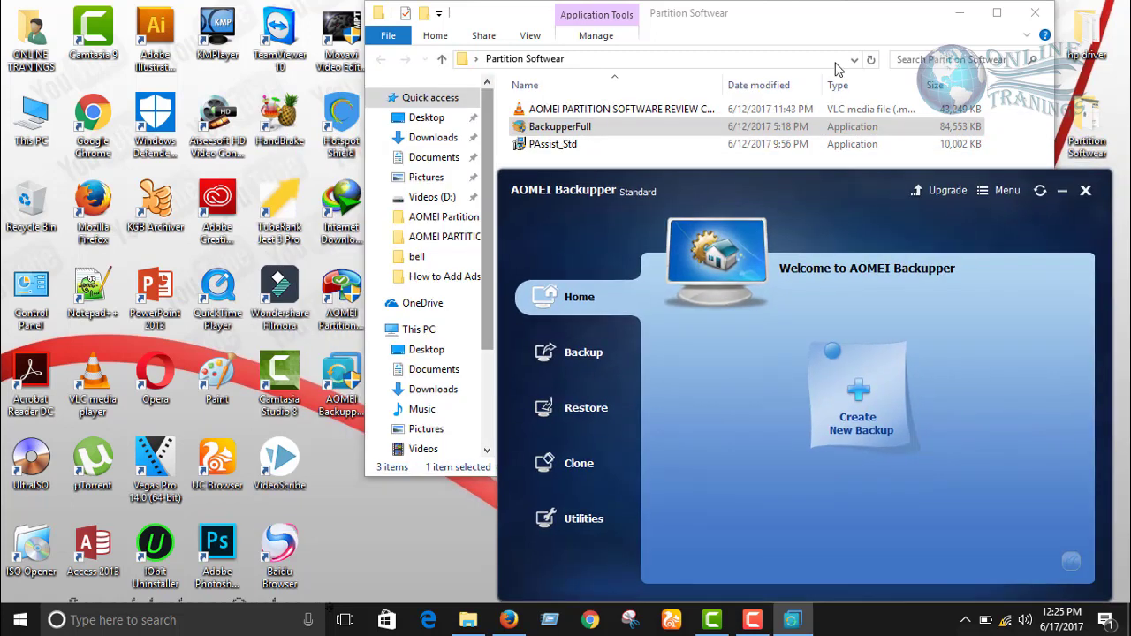
click(959, 12)
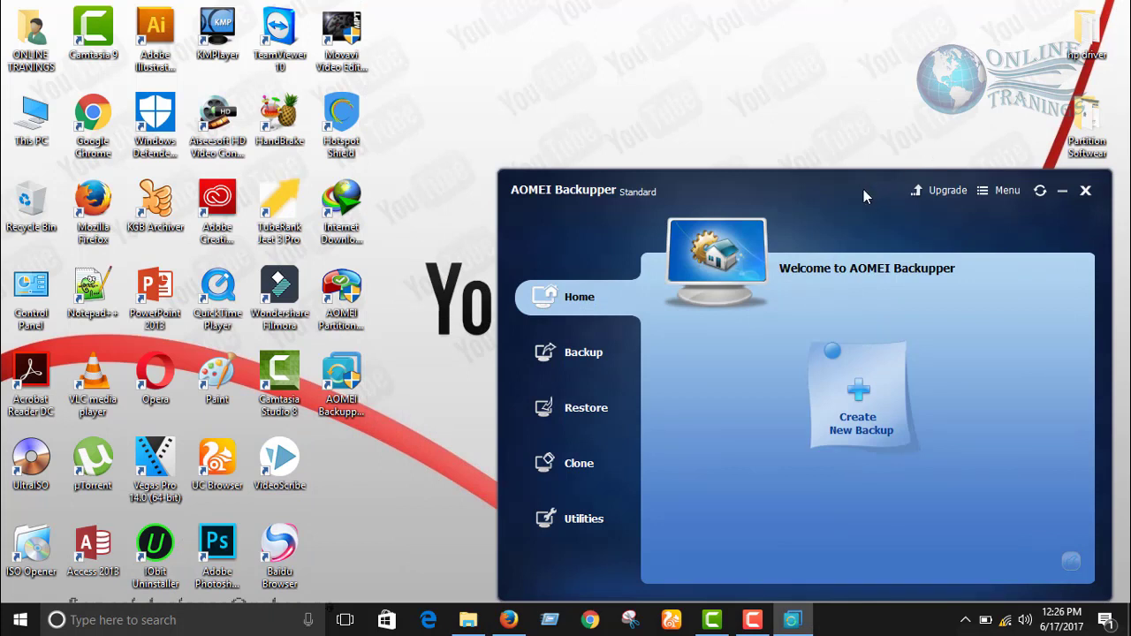
drag(864, 190, 739, 134)
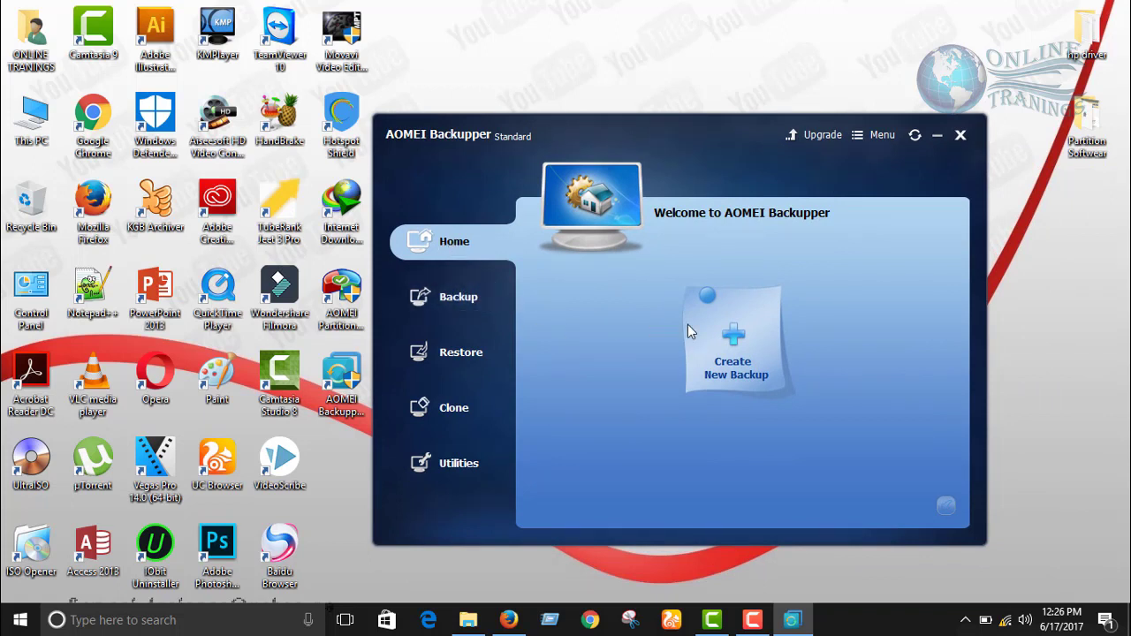
Look through the Backup, Restore, Clone and Utilities sections to review the tools each one offers.
click(470, 303)
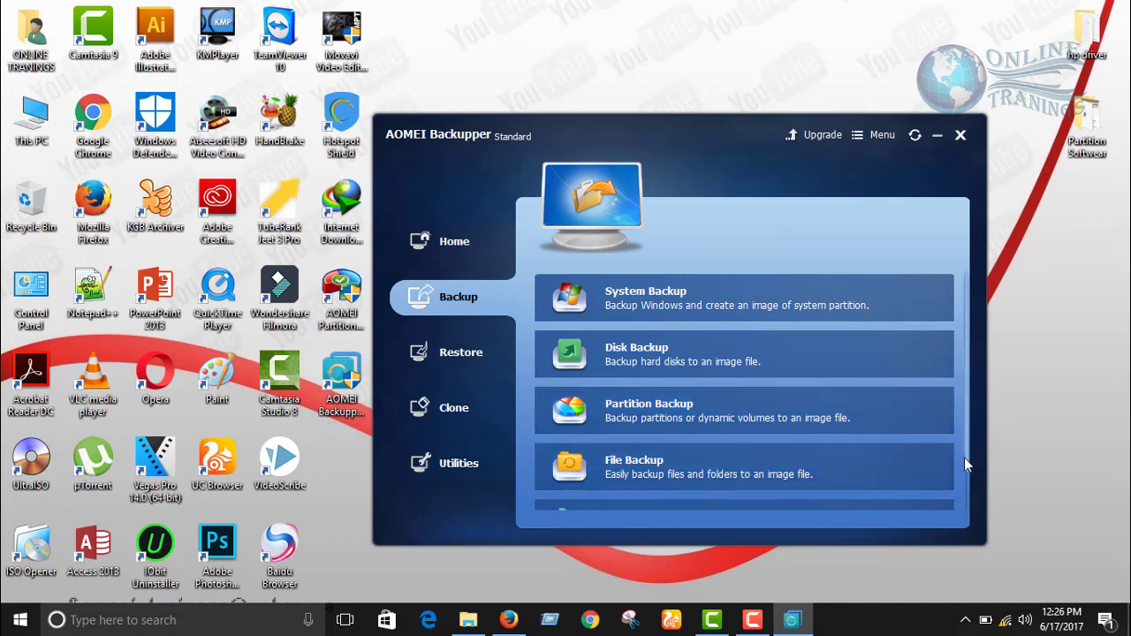
scroll(963, 480, down, 1)
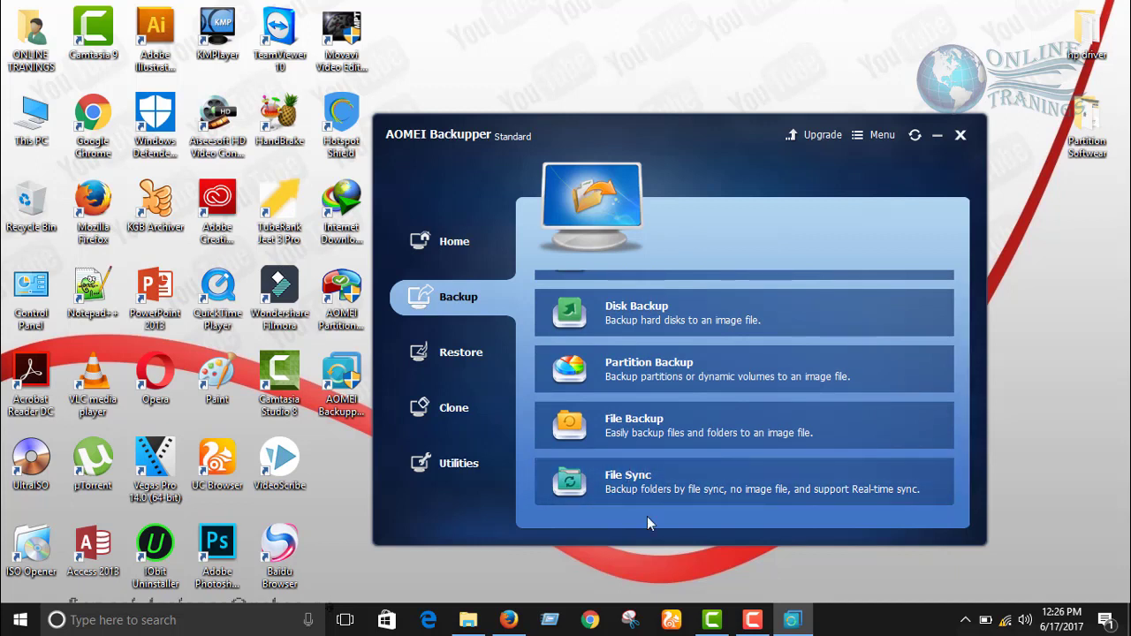
click(434, 381)
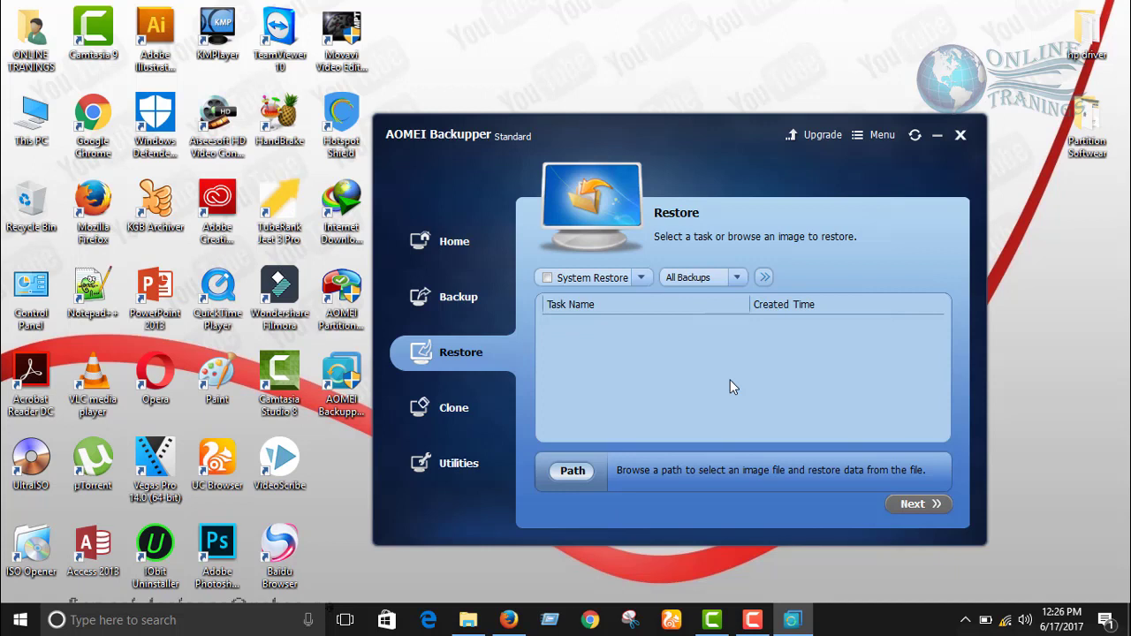
click(456, 408)
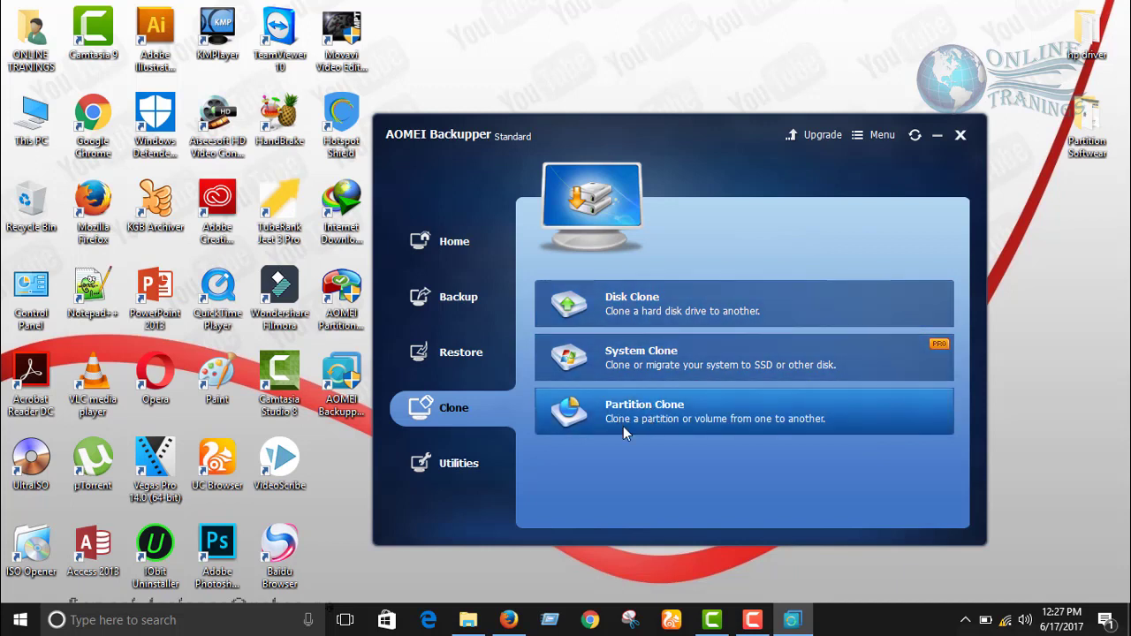
click(427, 464)
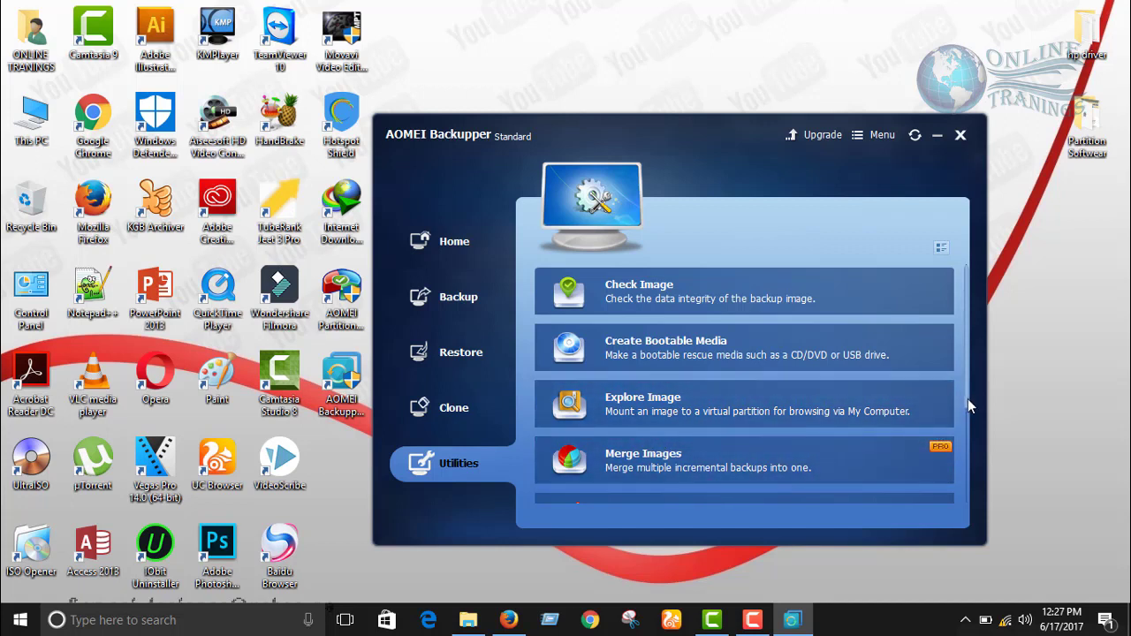
drag(968, 399, 987, 514)
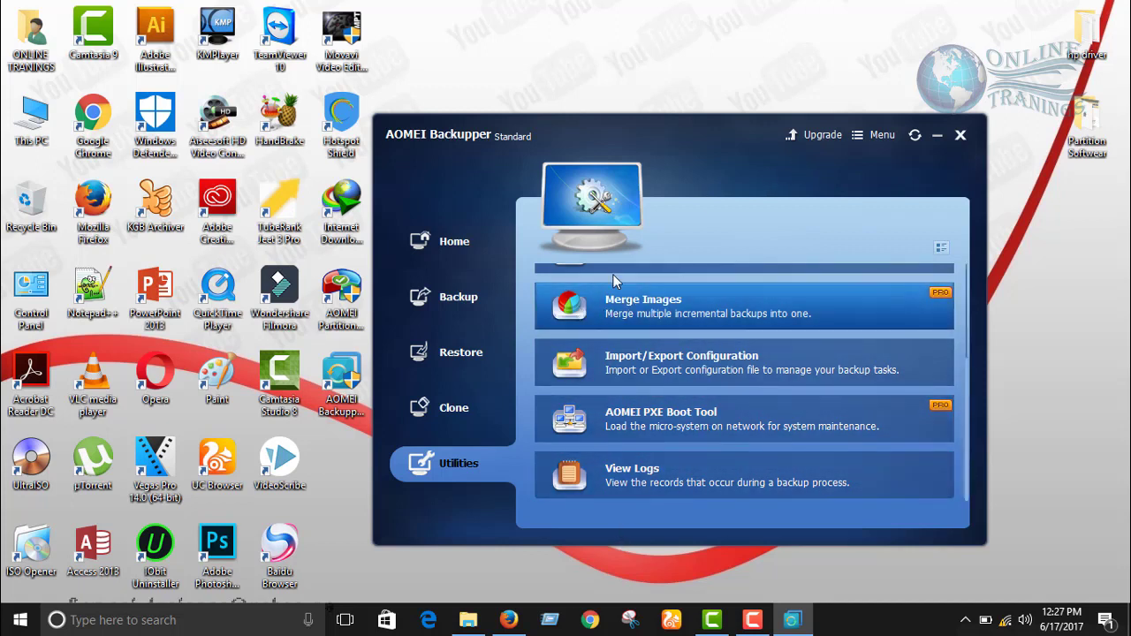
Examine the System Backup setup and its network share or NAS destination option, leaving without starting a backup.
click(431, 311)
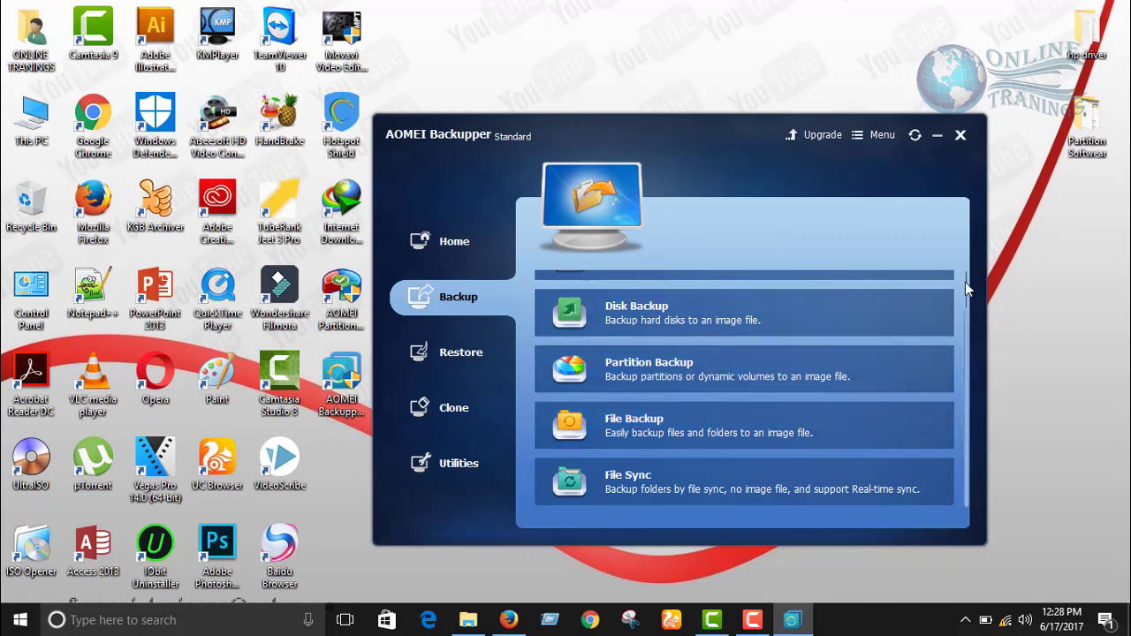
scroll(966, 283, up, 1)
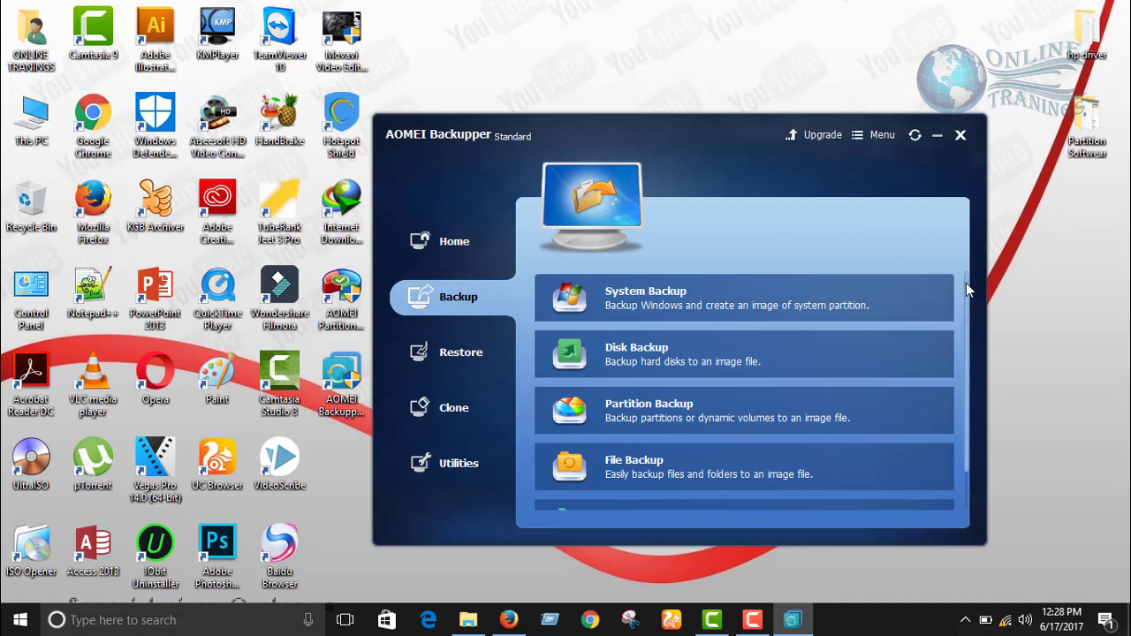
click(675, 306)
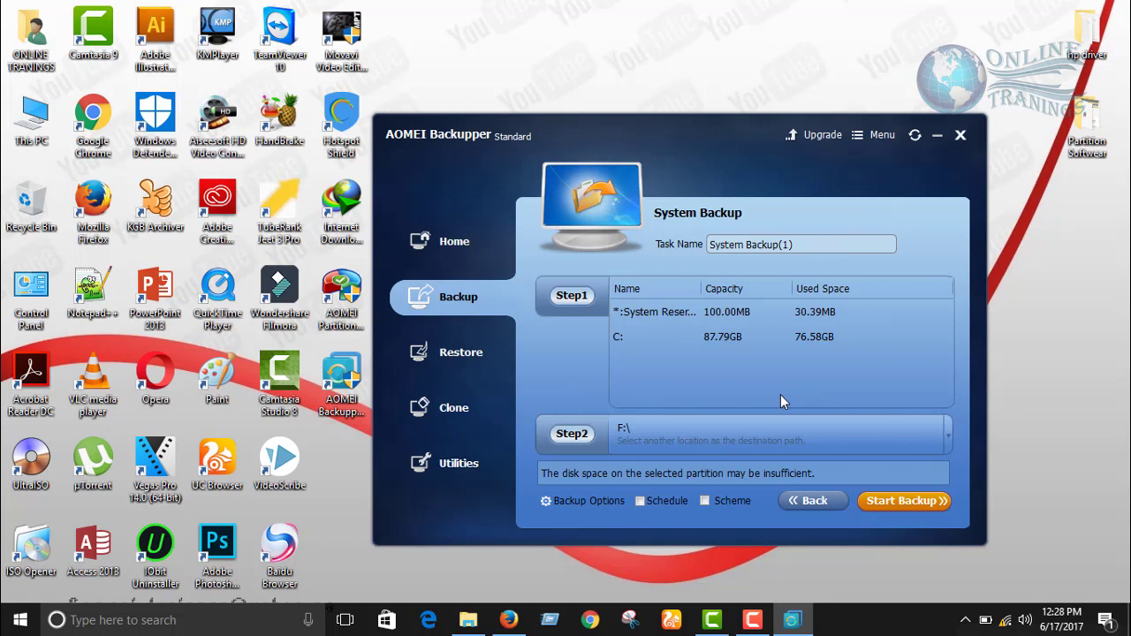
click(950, 434)
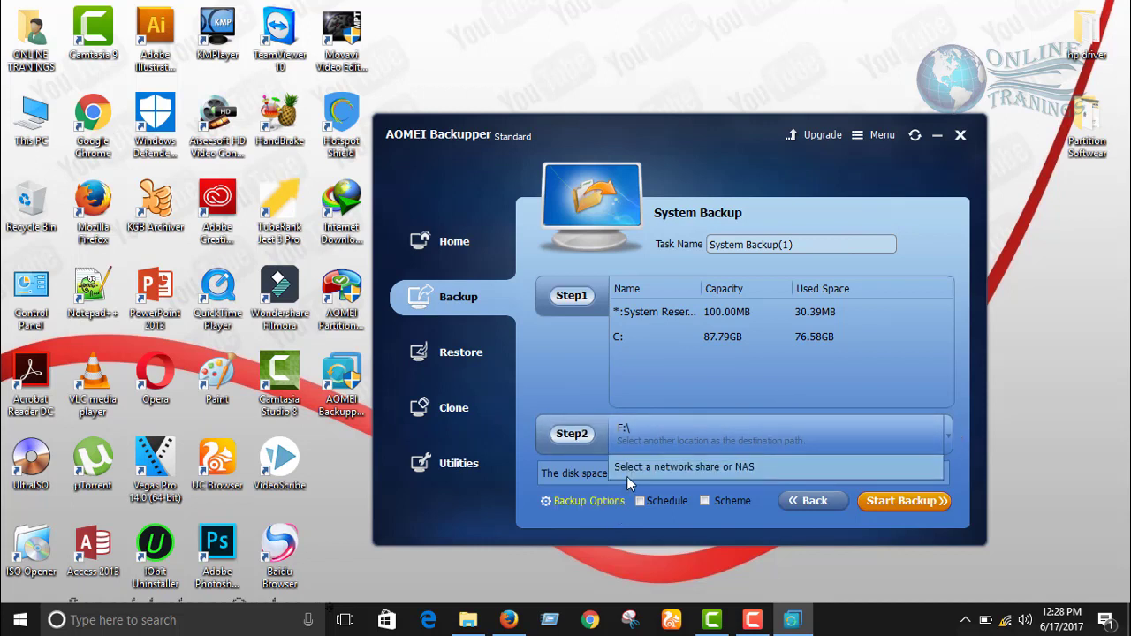
click(691, 468)
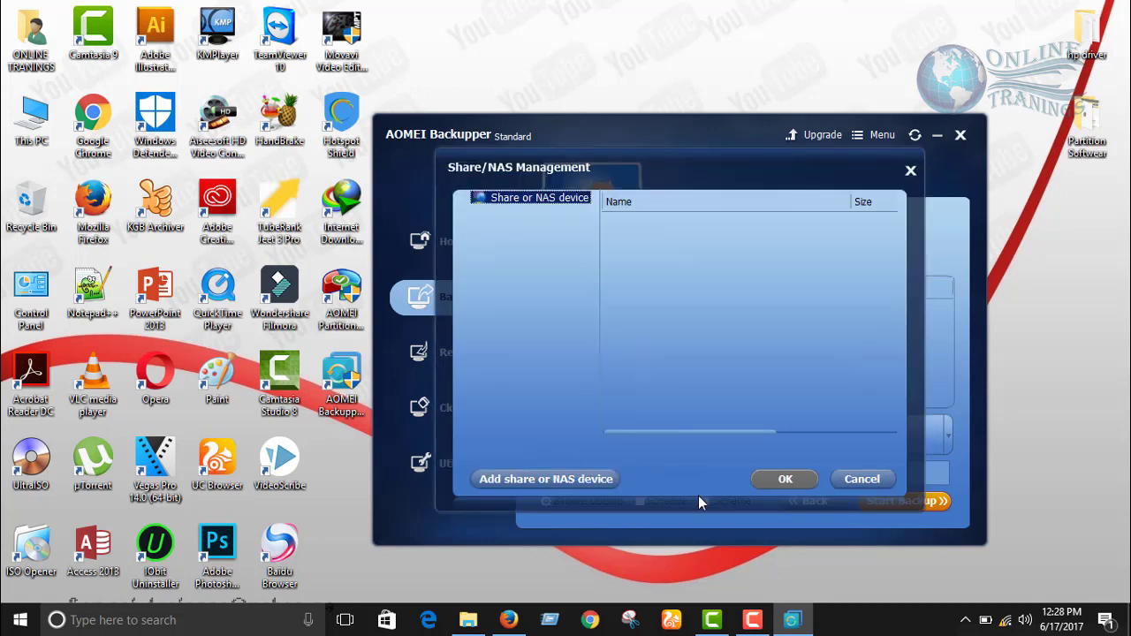
click(858, 477)
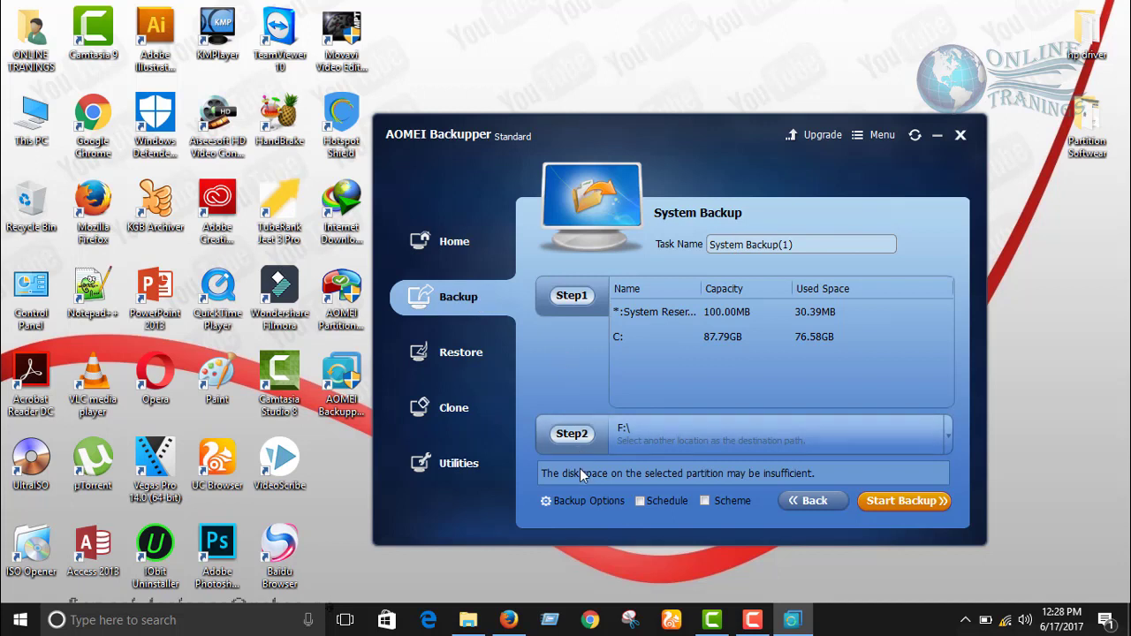
click(807, 500)
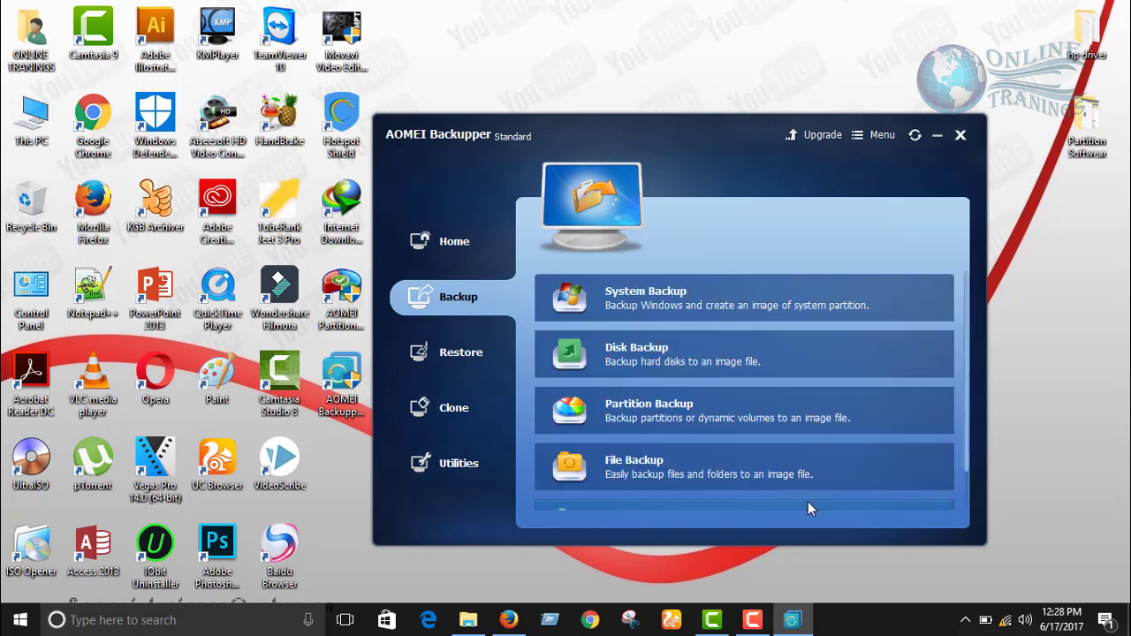
Start setting up a Disk Backup and browse to New Volume (E:) for its destination.
click(604, 357)
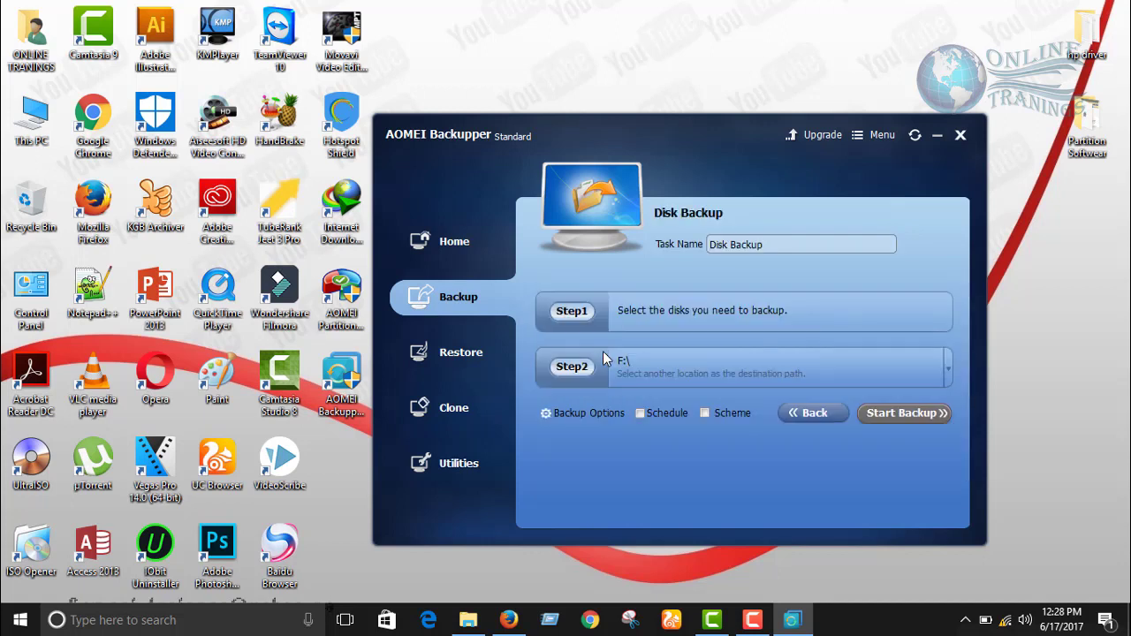
click(797, 359)
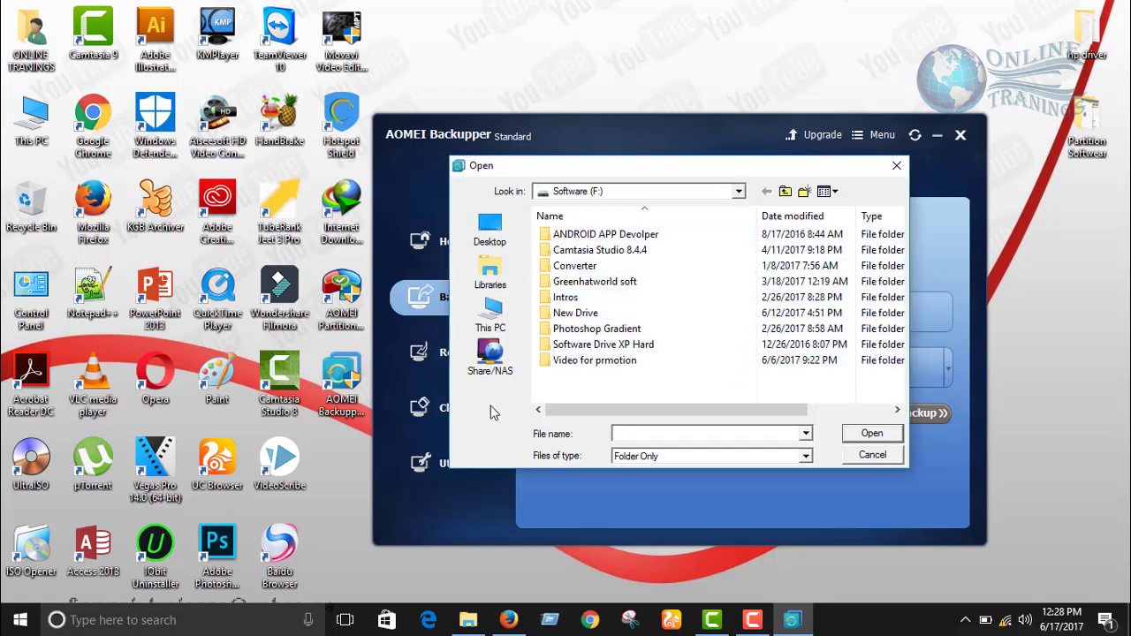
click(493, 311)
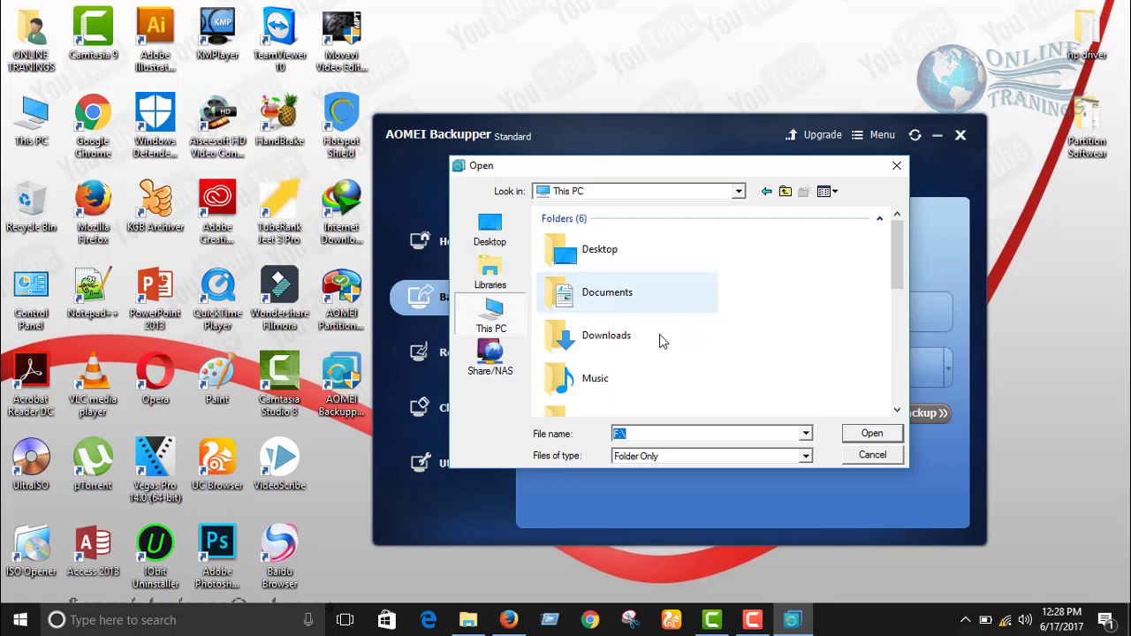
scroll(672, 340, down, 5)
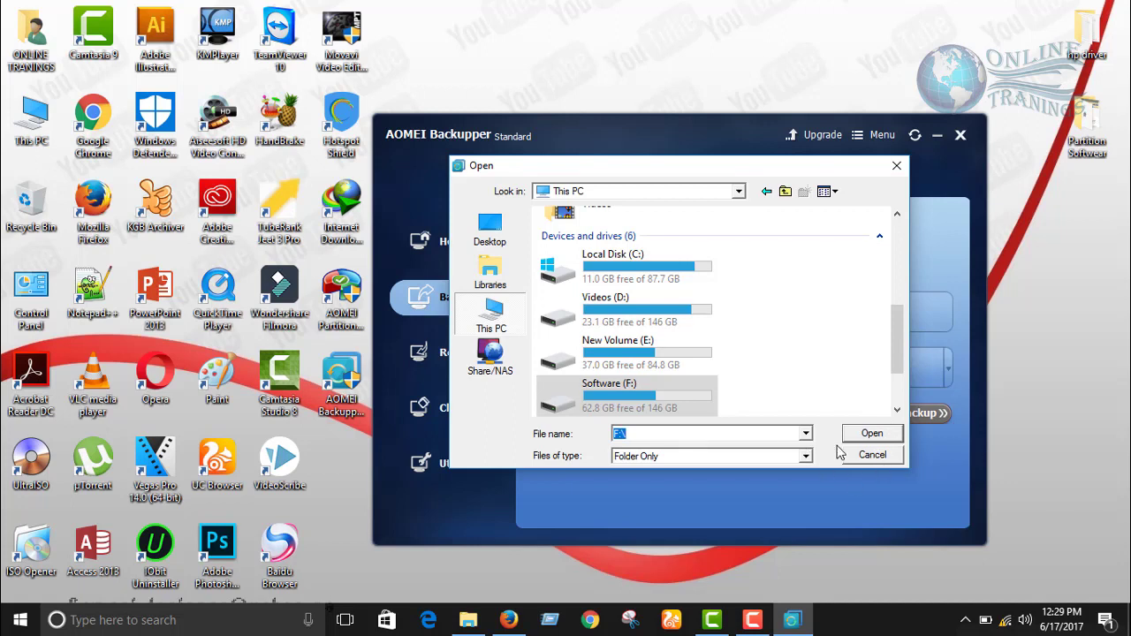
double_click(650, 362)
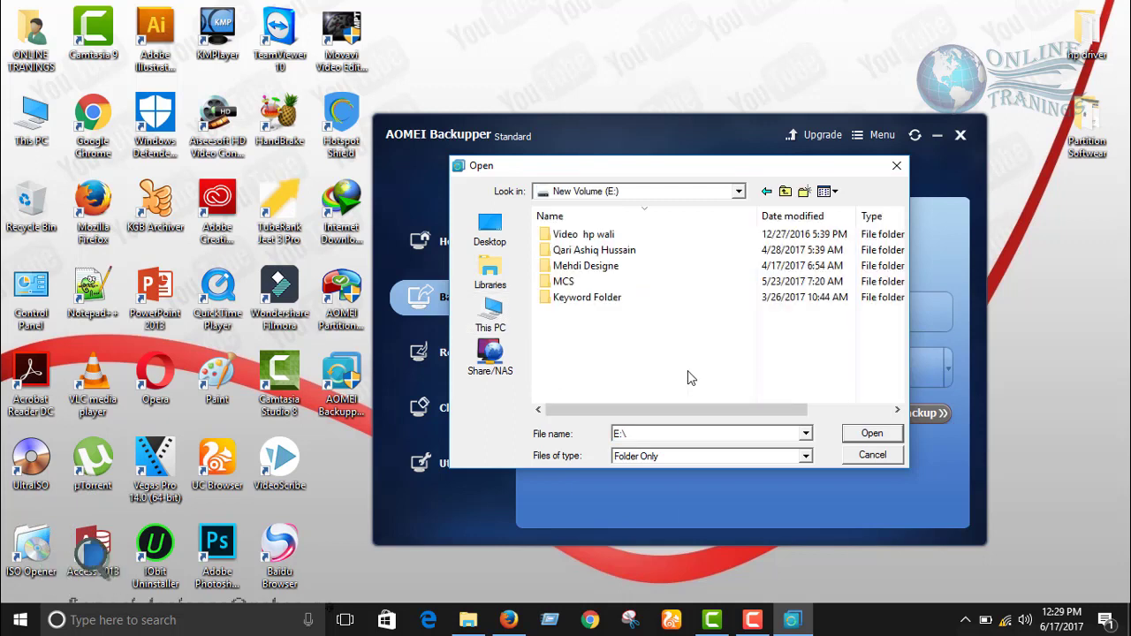
Create a folder named Backaup on New Volume (E:) and set it as the Disk Backup destination.
right_click(689, 372)
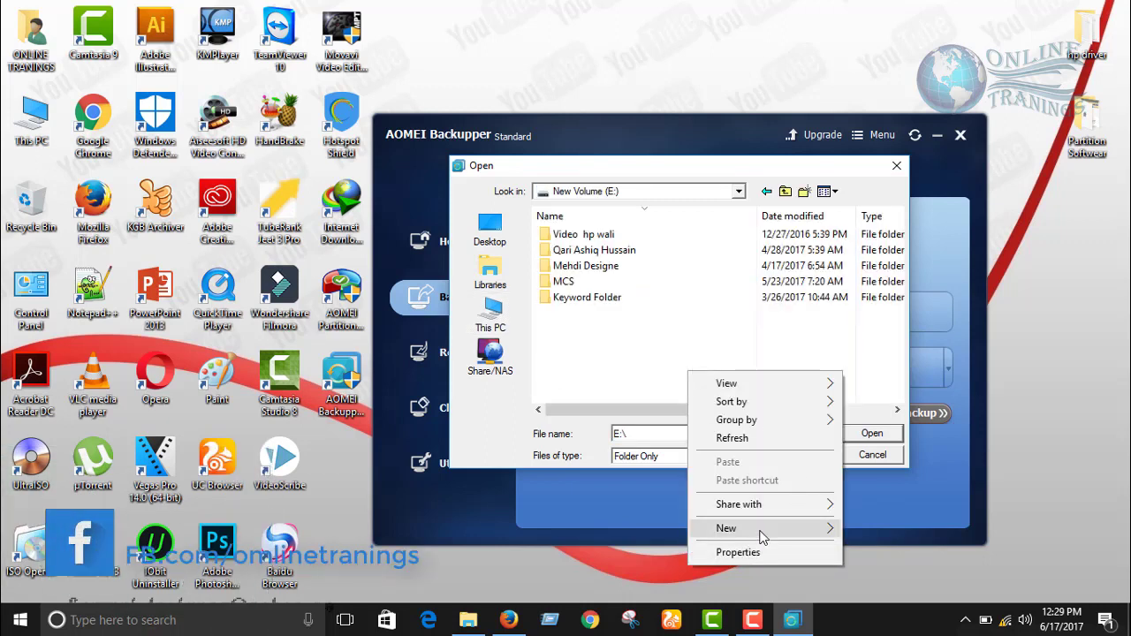
mouse_move(760, 527)
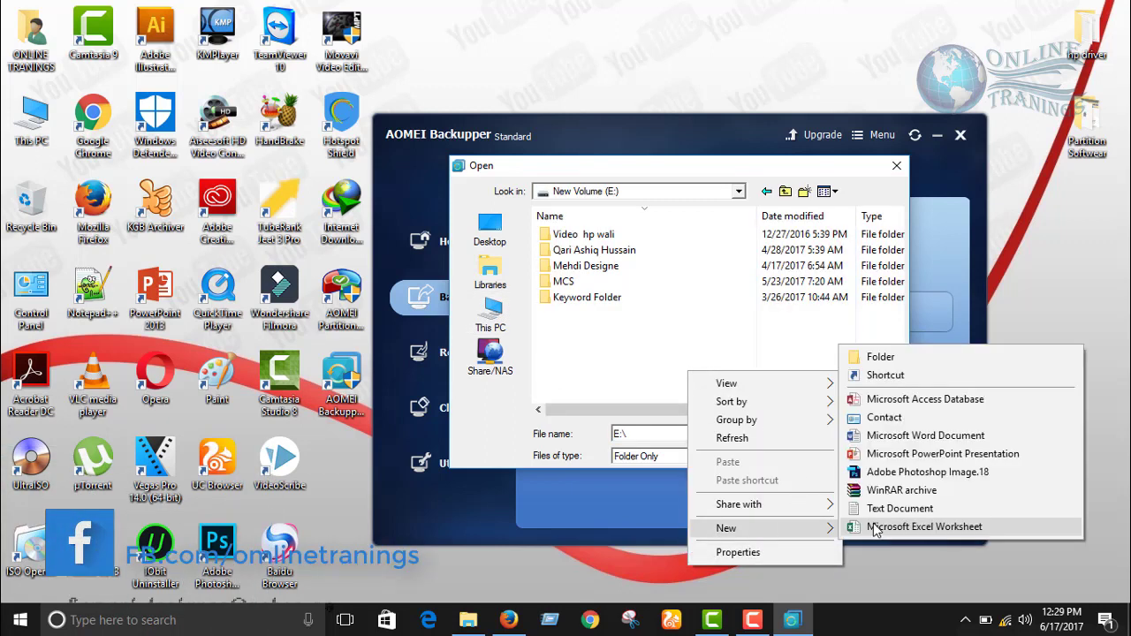
click(901, 360)
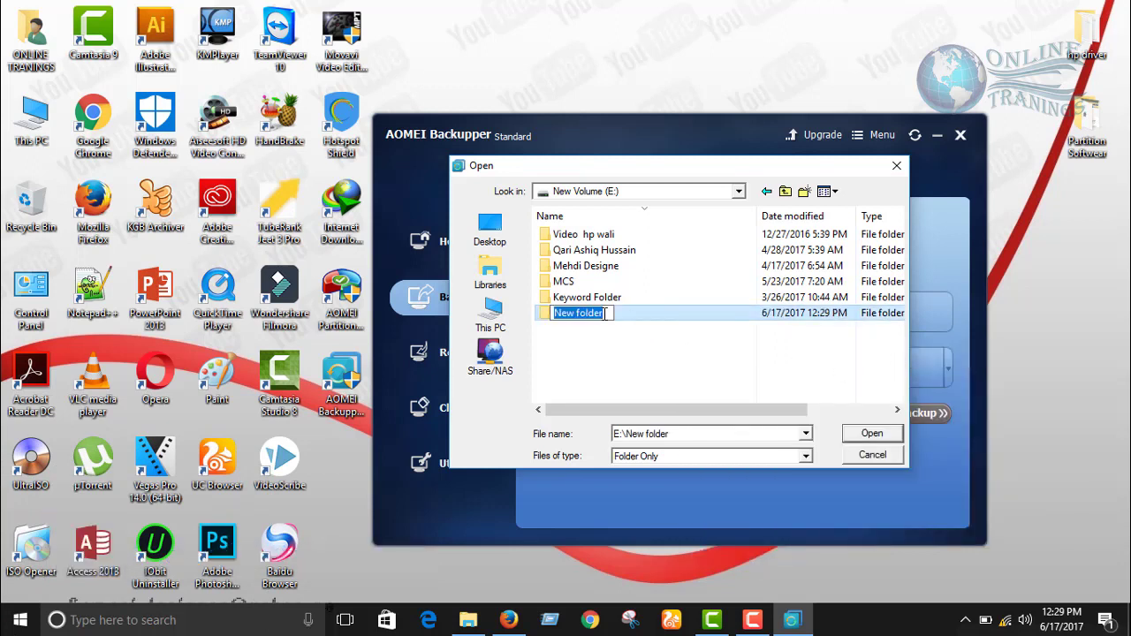
text(Back)
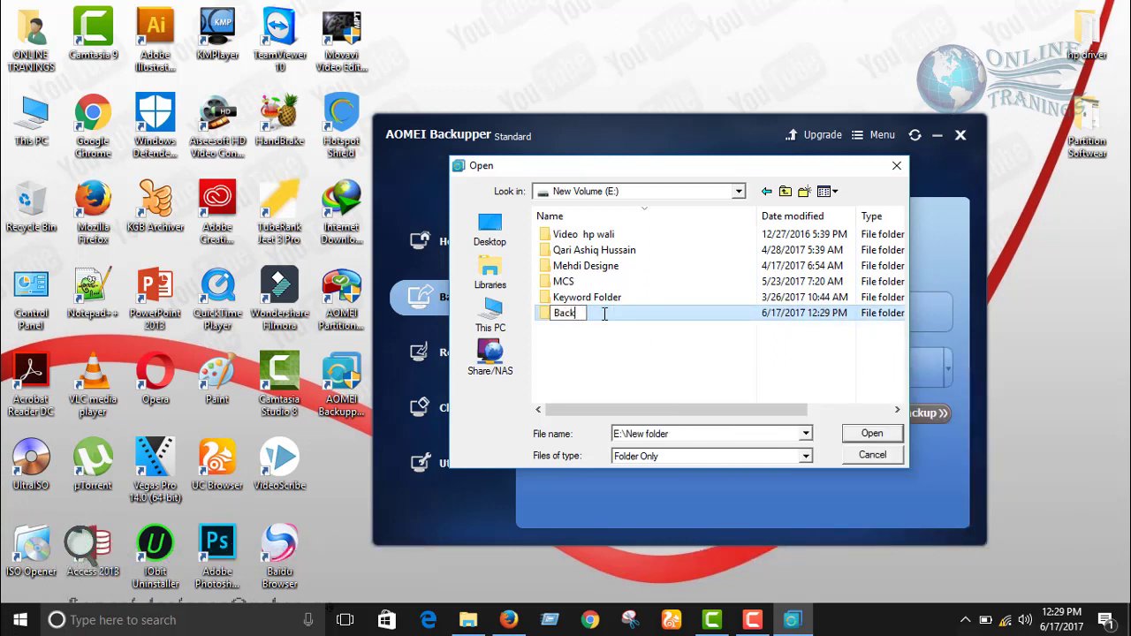
text(aup)
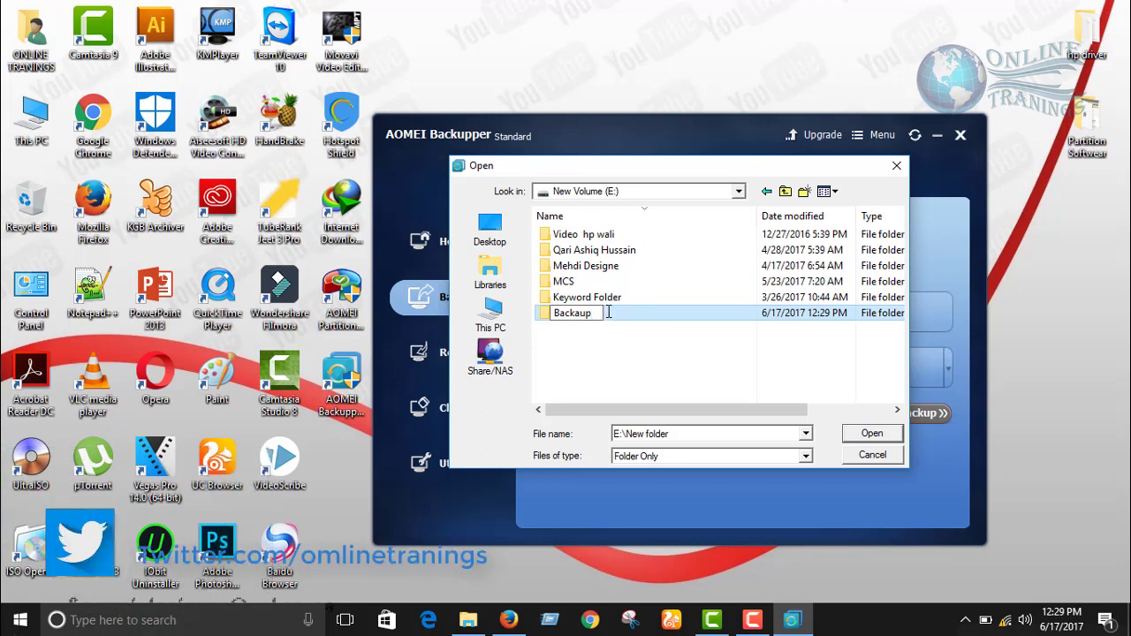
key(Return)
double_click(555, 313)
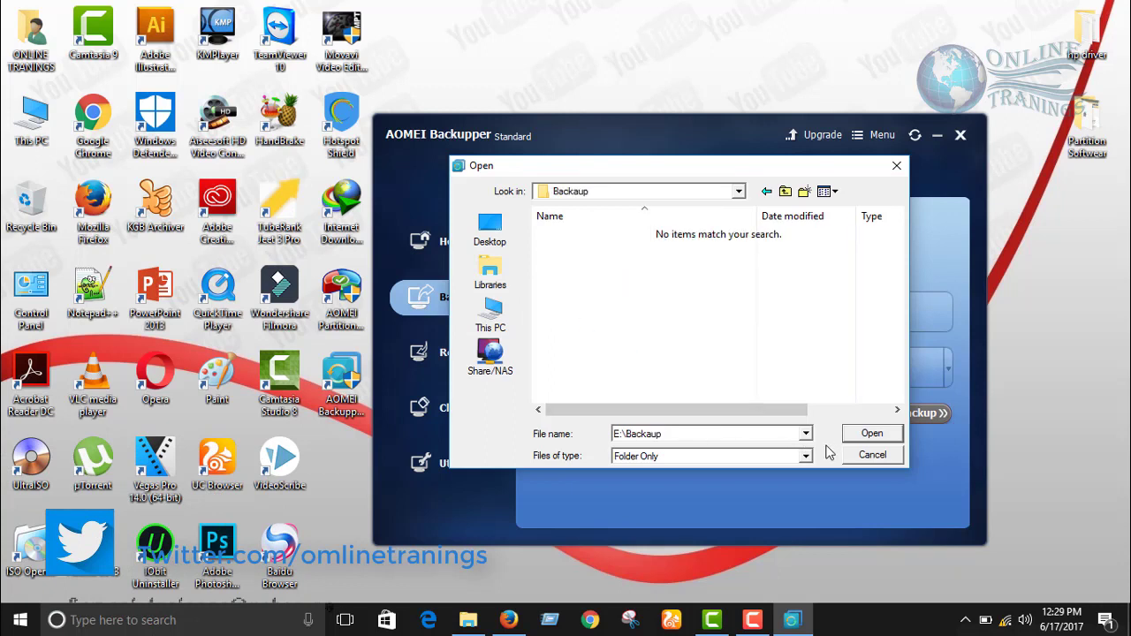
click(854, 434)
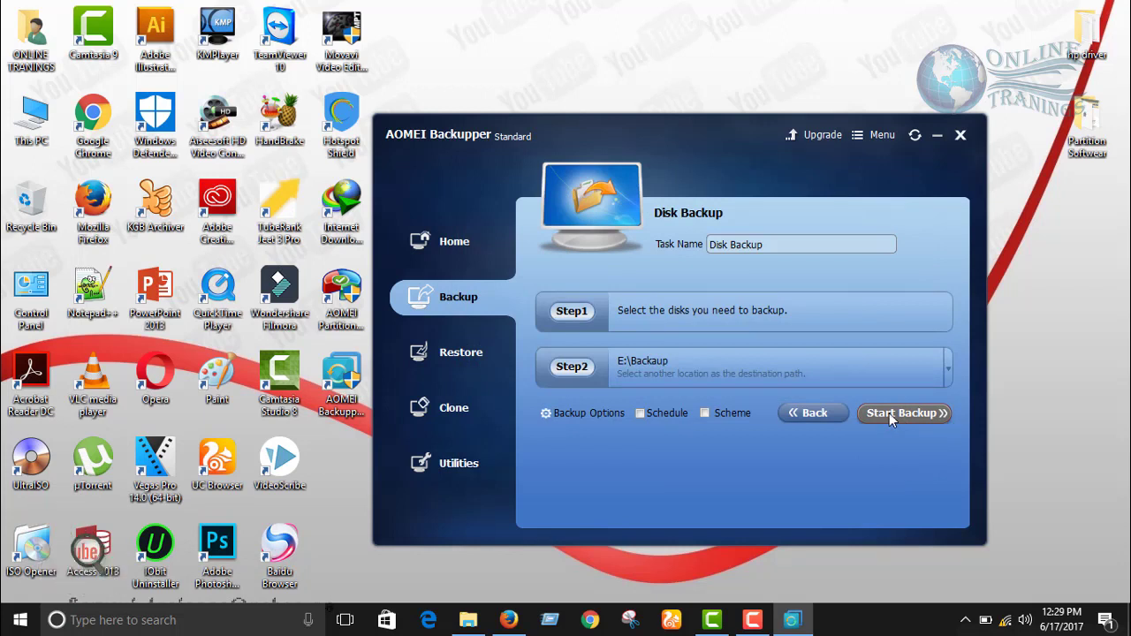
Examine the disk selection for Disk Backup by highlighting Disk0, leaving the setup without adding it.
click(803, 305)
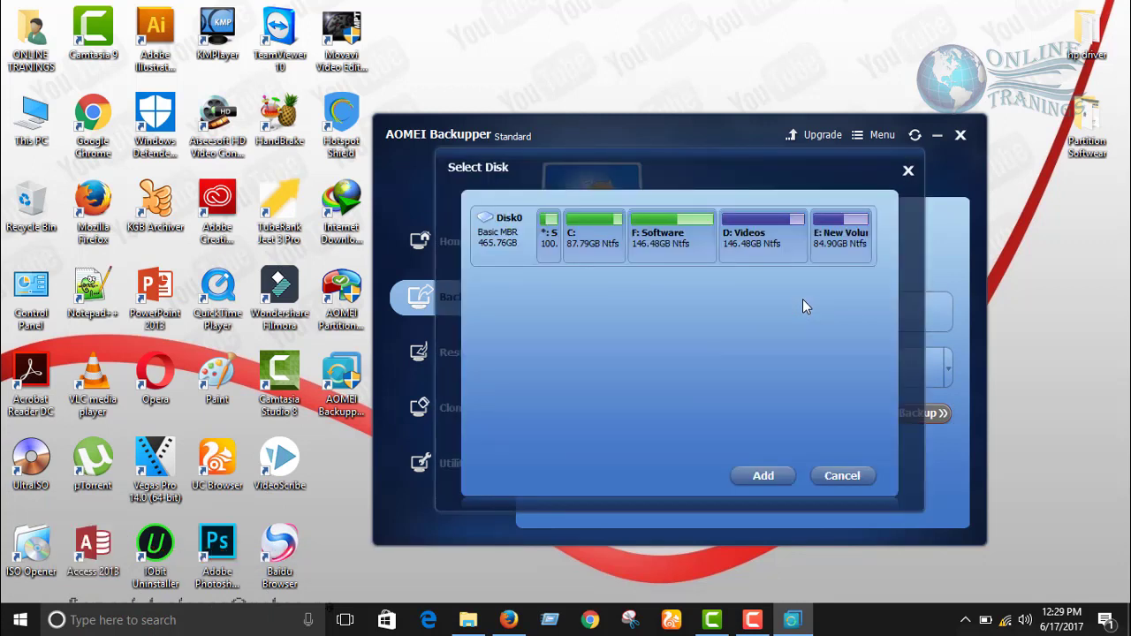
click(695, 234)
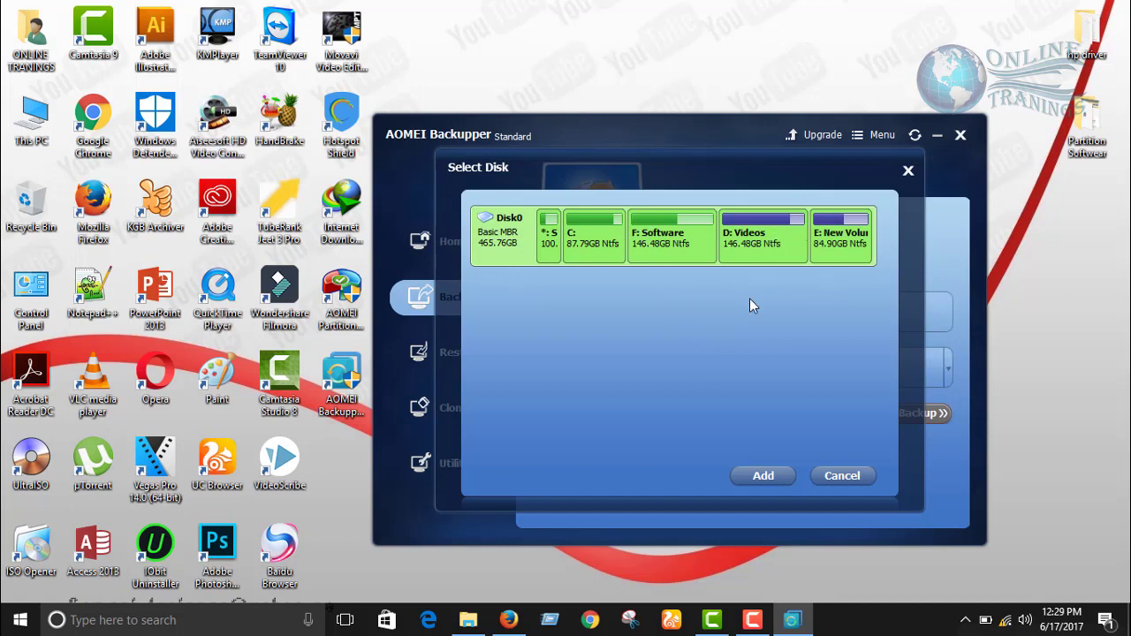
click(715, 228)
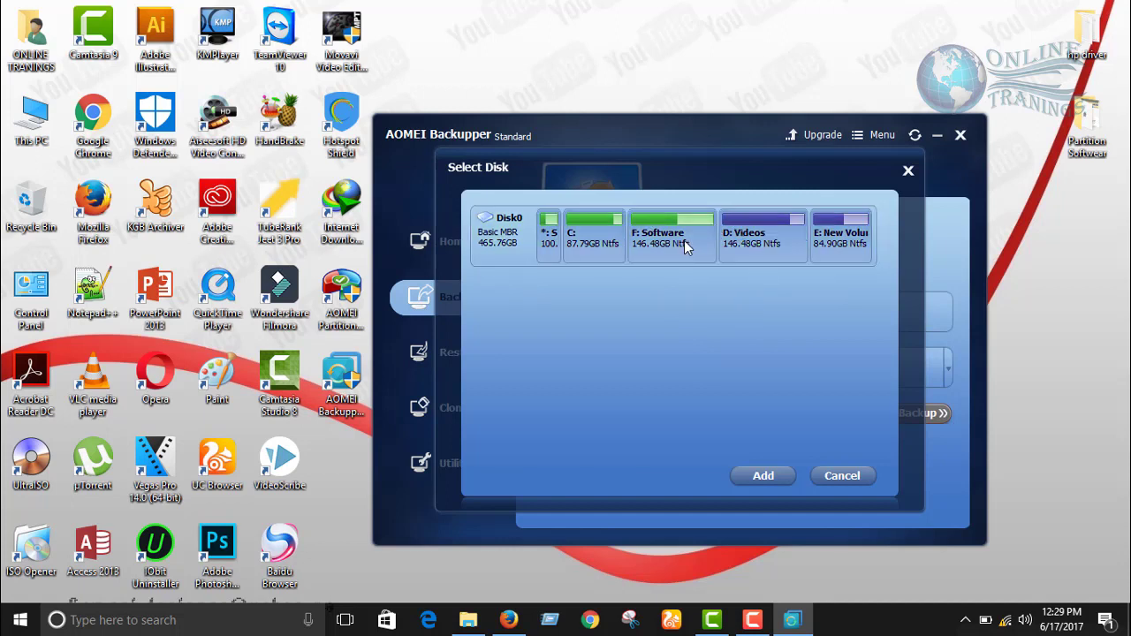
click(684, 241)
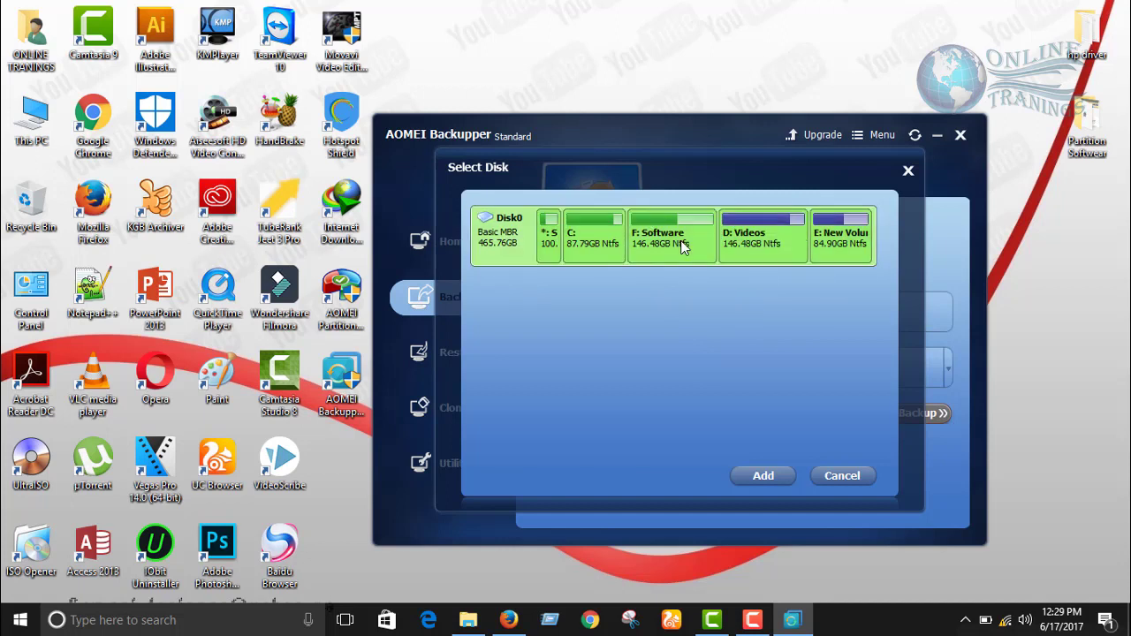
click(842, 475)
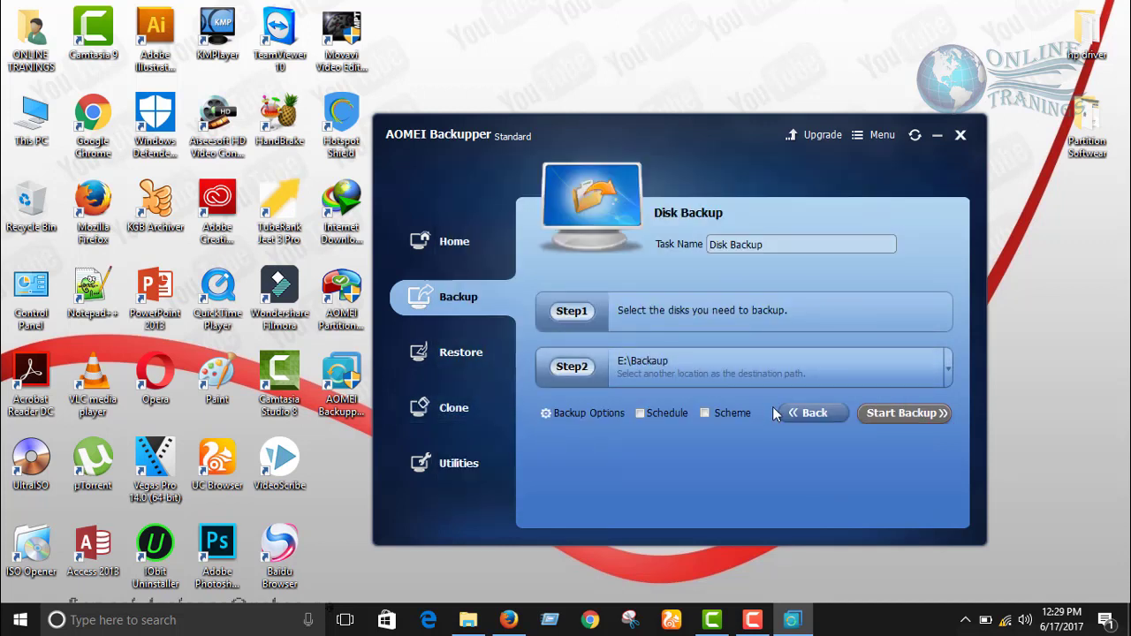
click(817, 412)
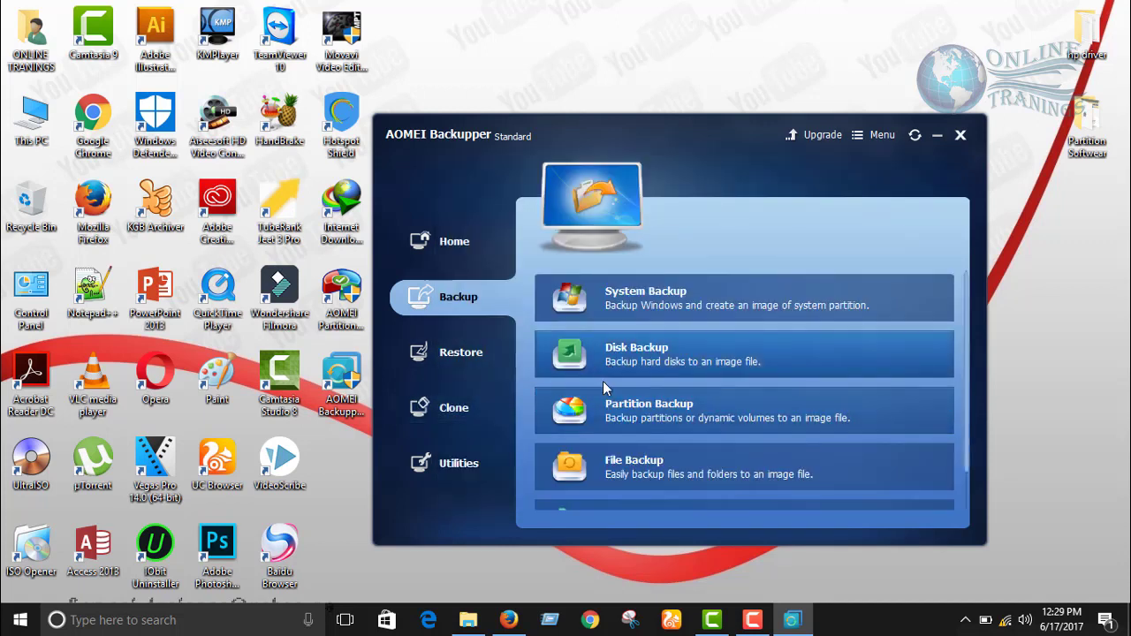
Open Partition Backup and examine its partition selection by highlighting F: Software, without adding it.
click(633, 416)
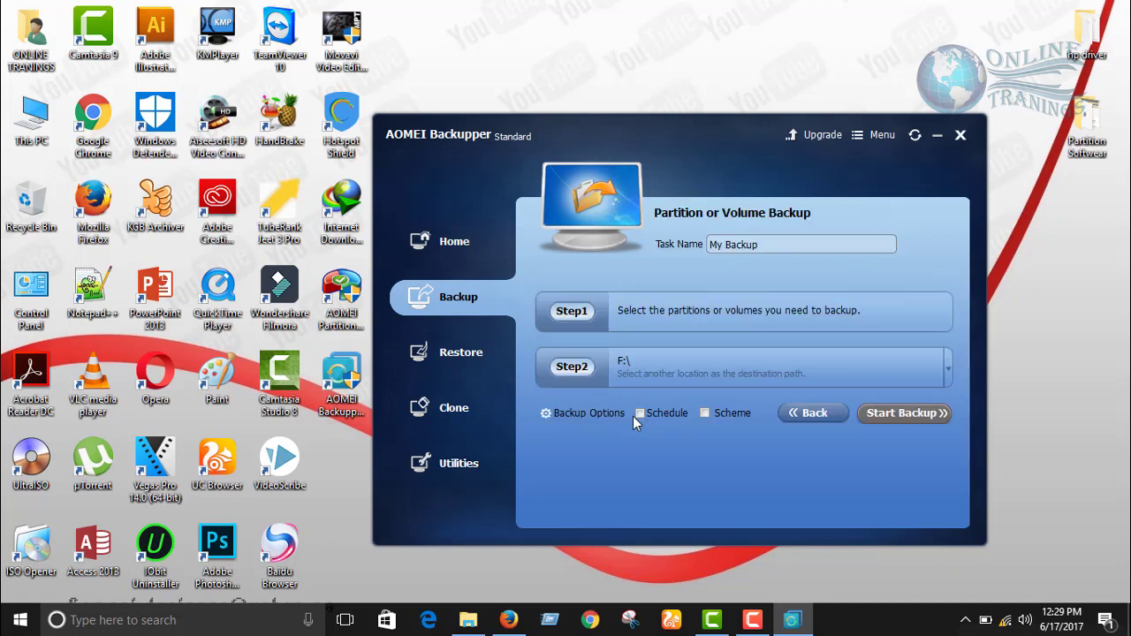
click(743, 304)
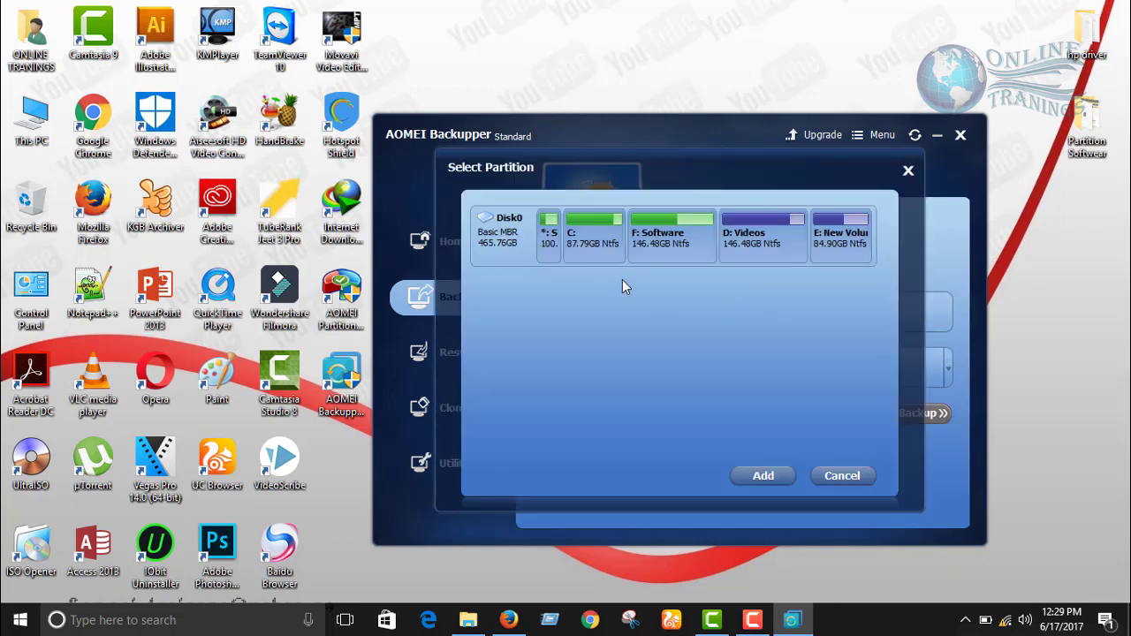
click(669, 245)
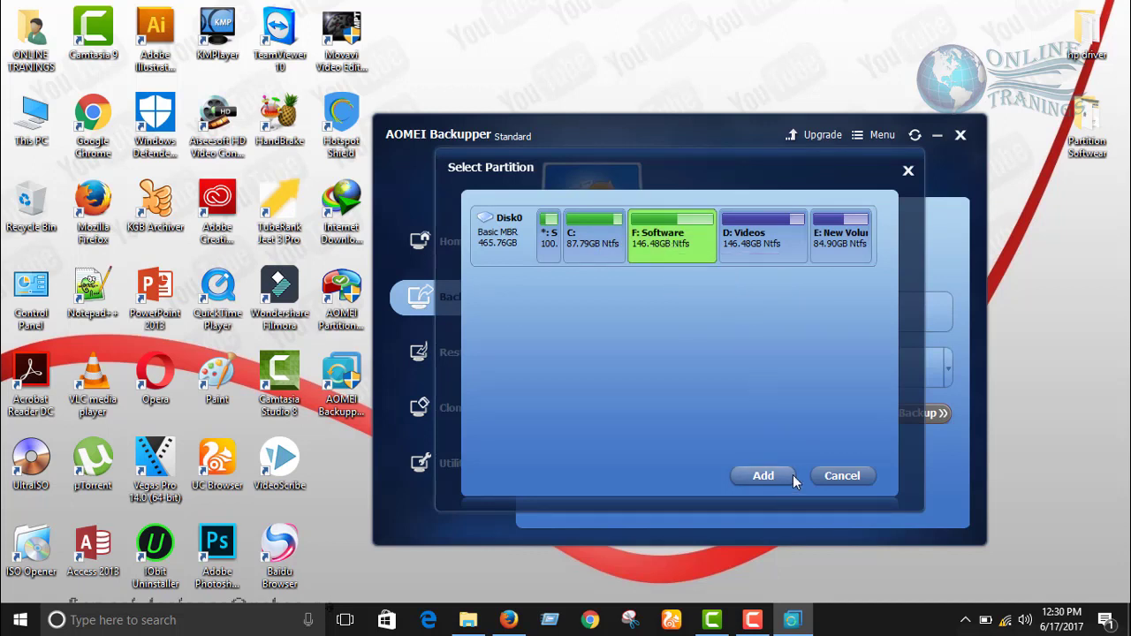
click(818, 478)
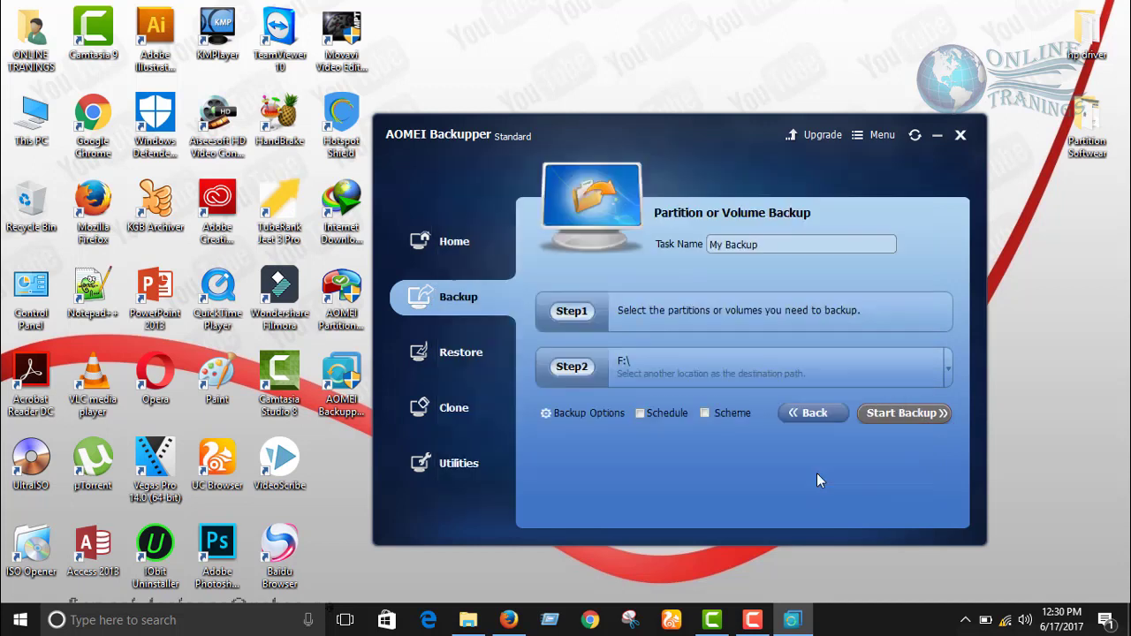
Browse to the Backaup folder on New Volume (E:) as a possible partition backup destination, leaving the setup without choosing it.
click(735, 367)
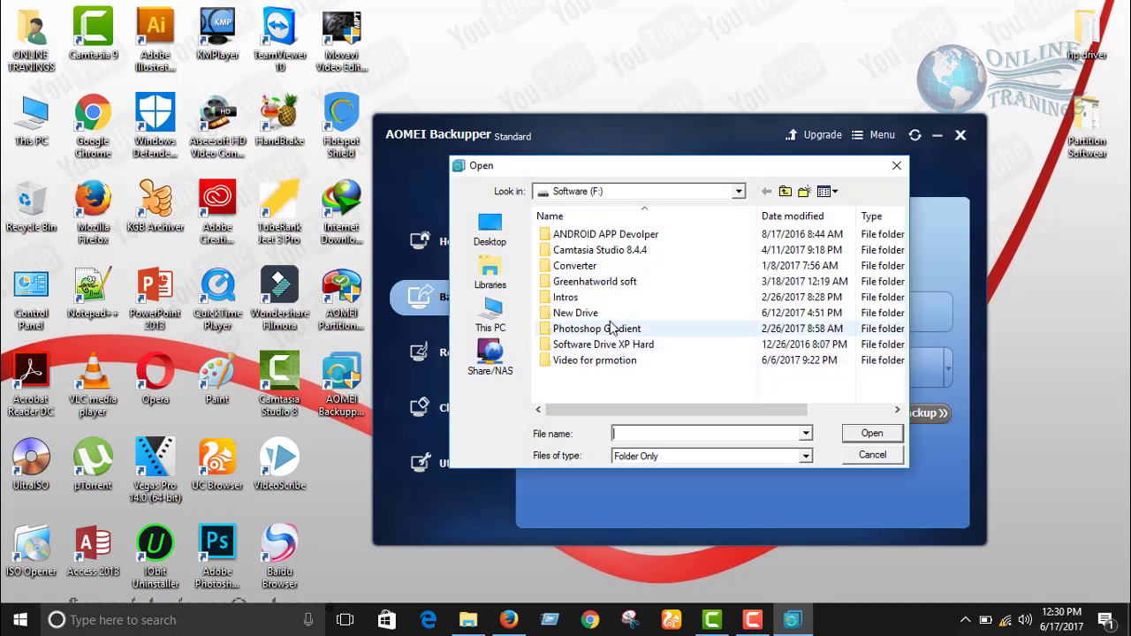
click(502, 316)
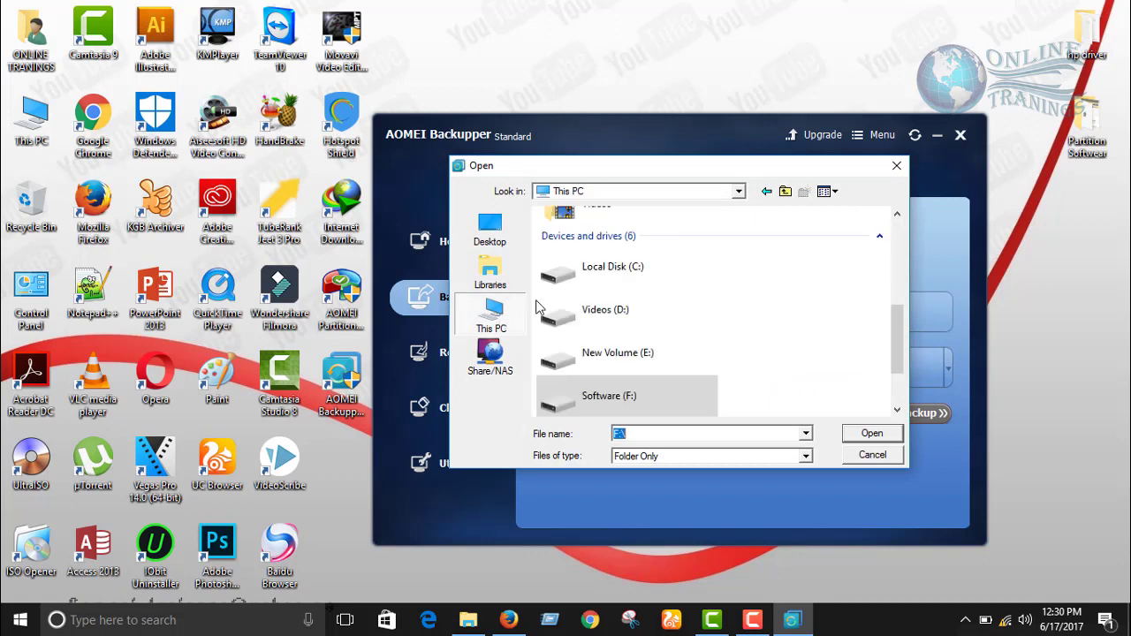
double_click(617, 347)
double_click(593, 318)
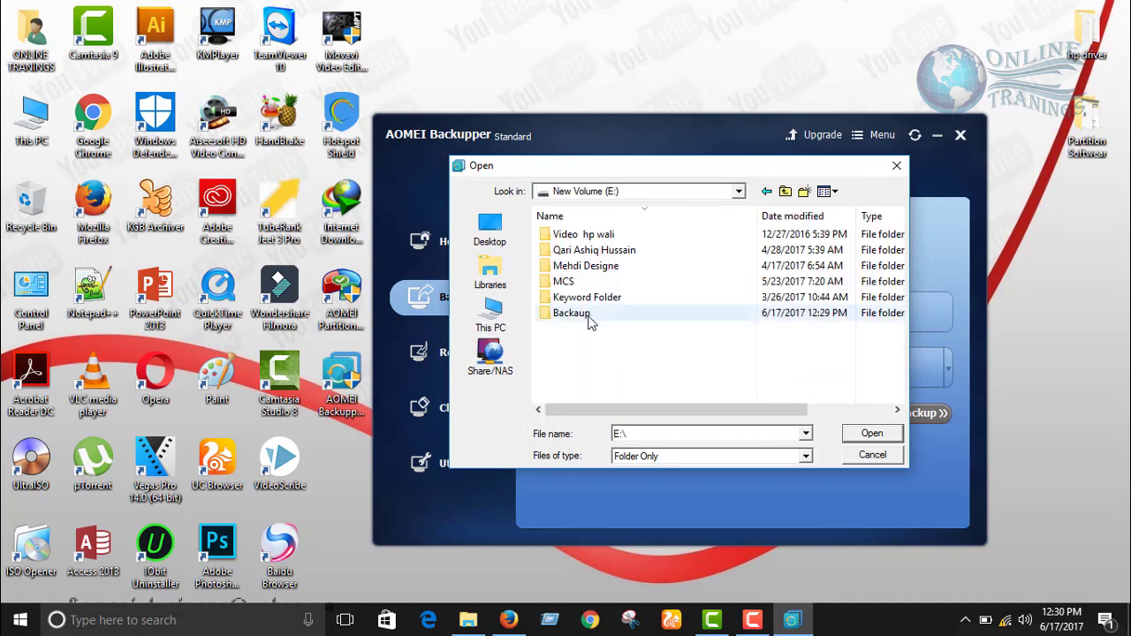
click(873, 455)
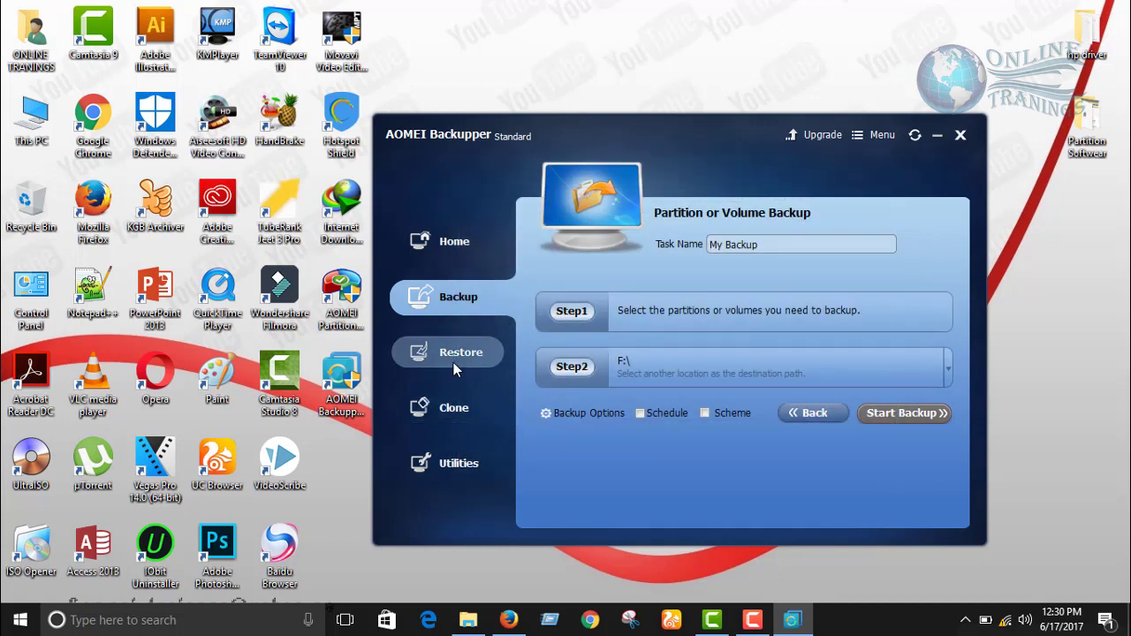
click(819, 419)
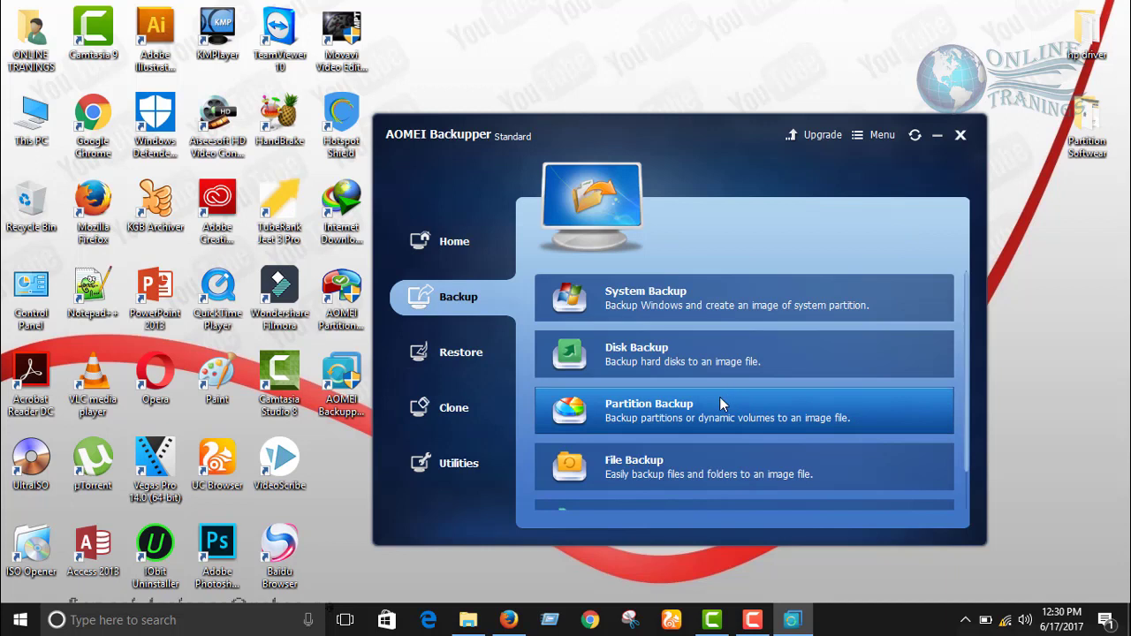
Open File Backup and look inside the Partition Softwear desktop folder for files to back up, without adding any.
click(667, 481)
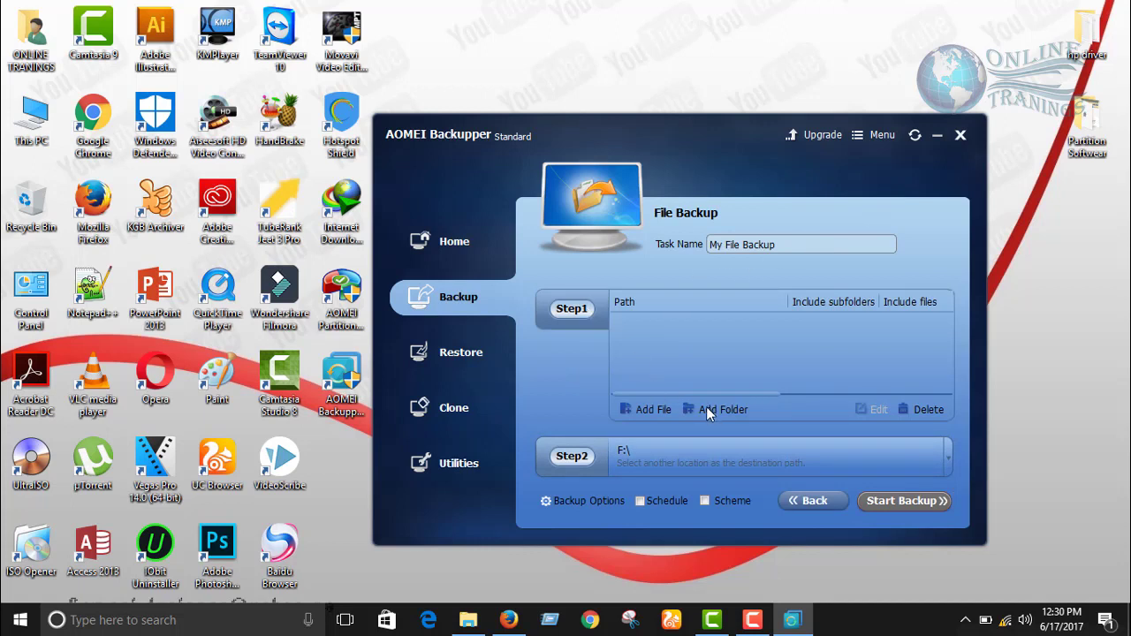
click(653, 408)
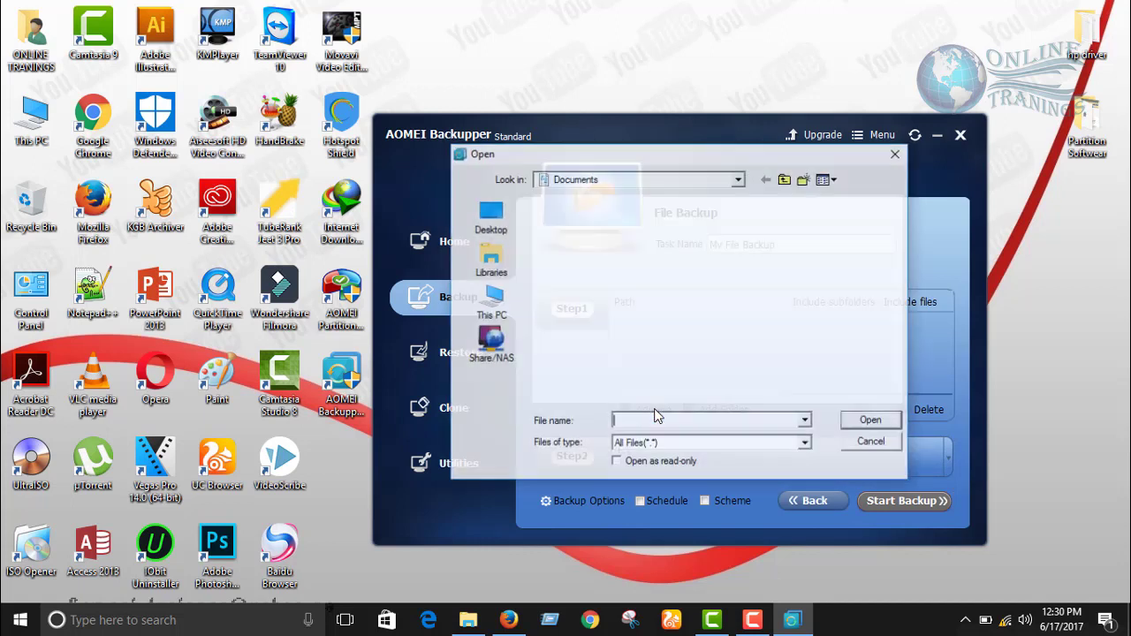
click(495, 305)
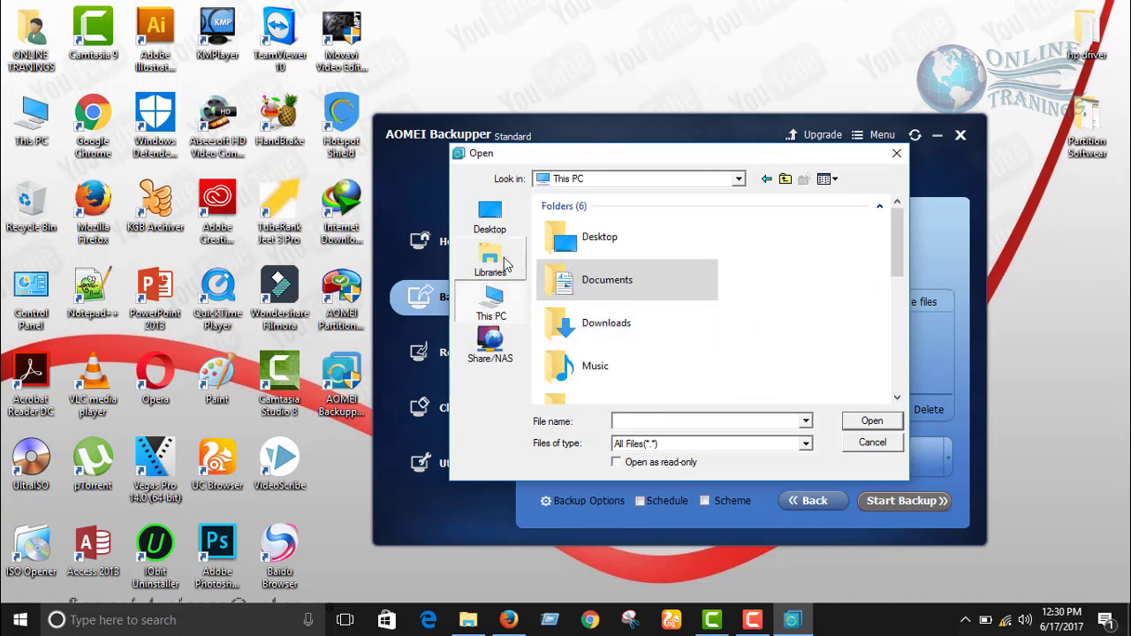
click(492, 219)
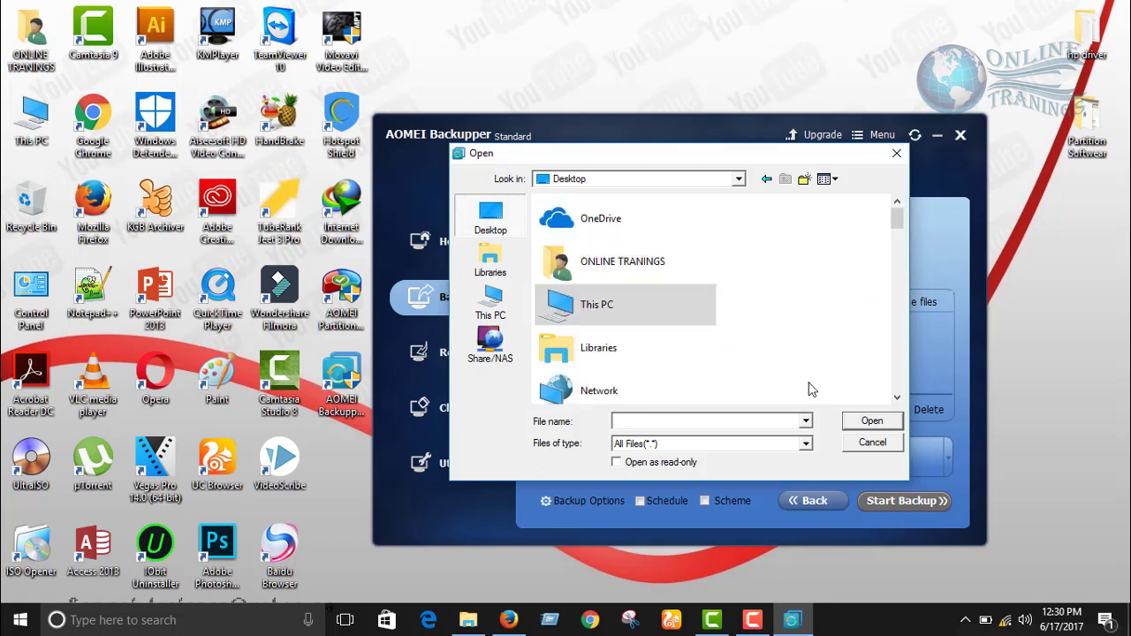
text(p)
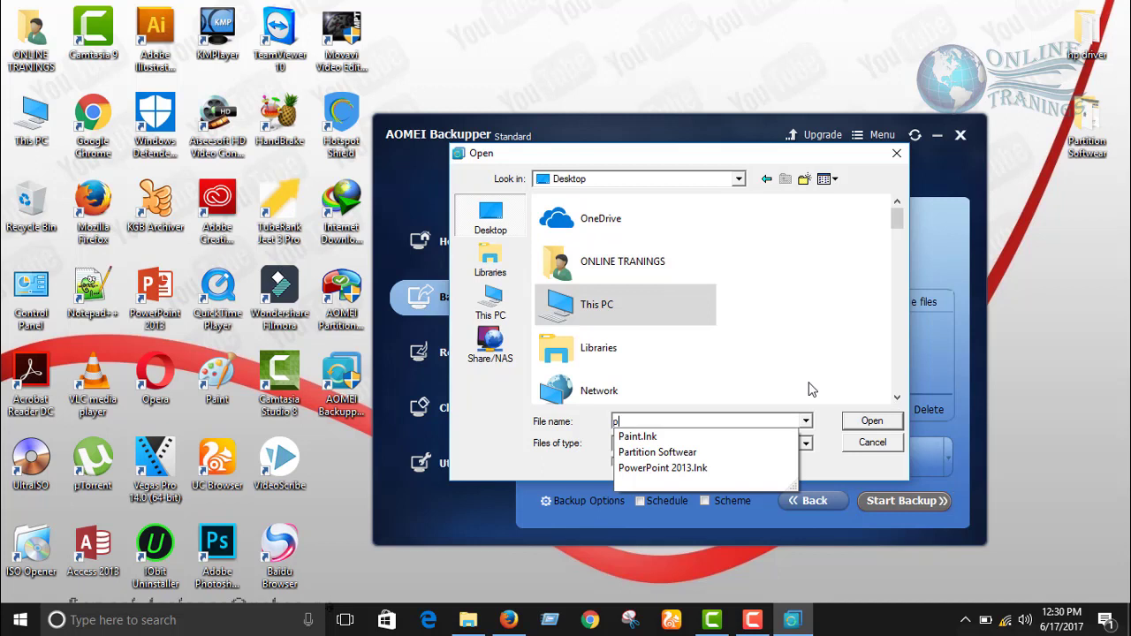
click(663, 453)
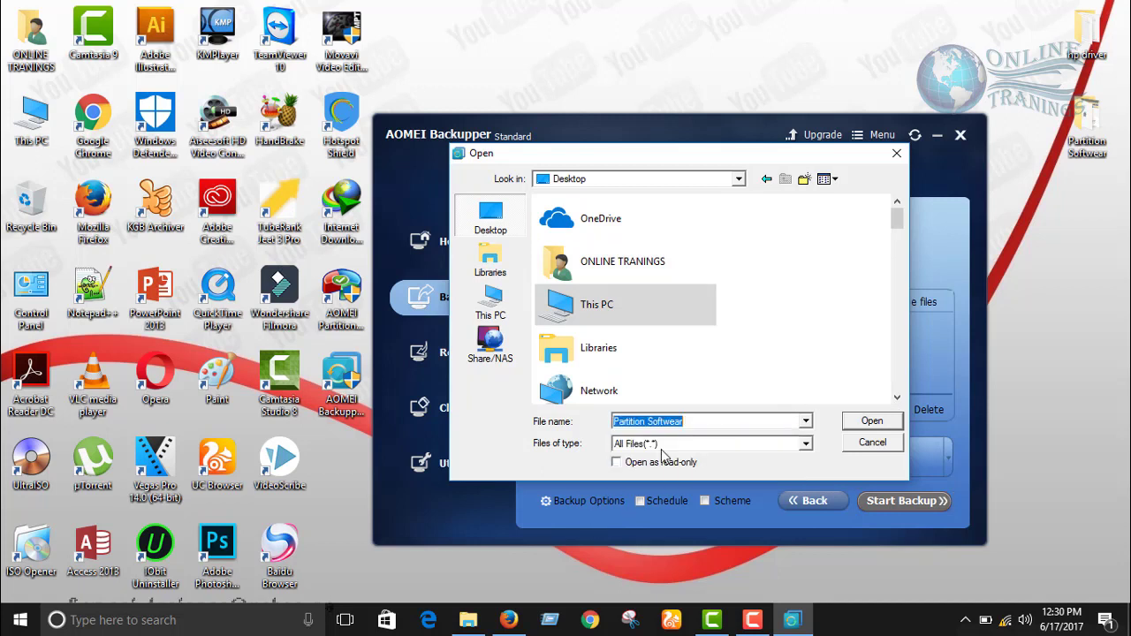
click(859, 428)
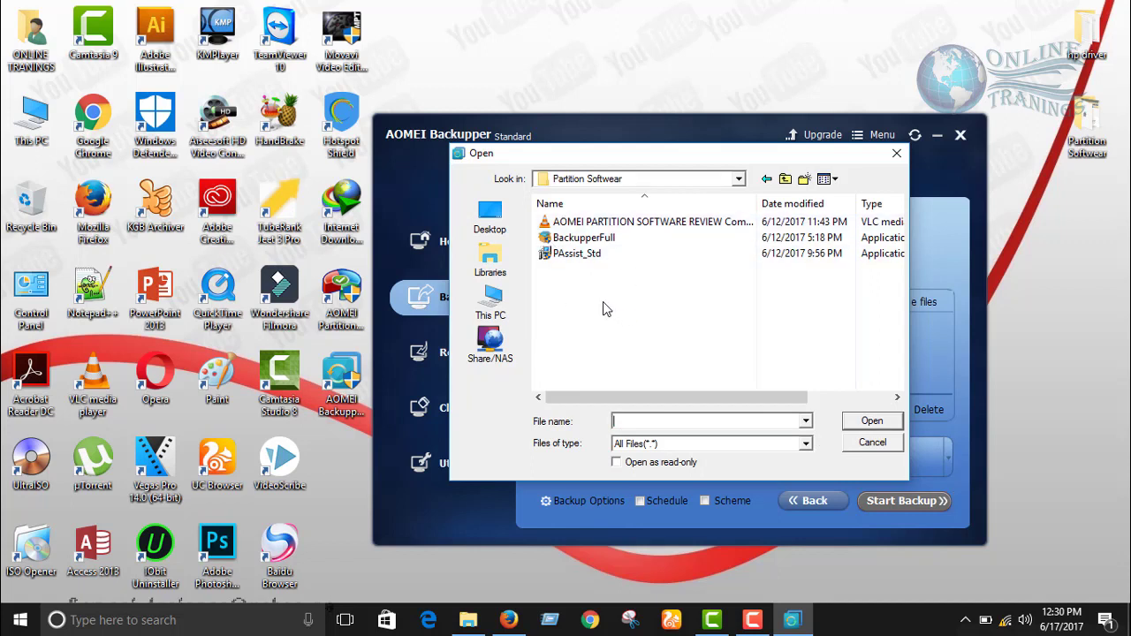
click(872, 442)
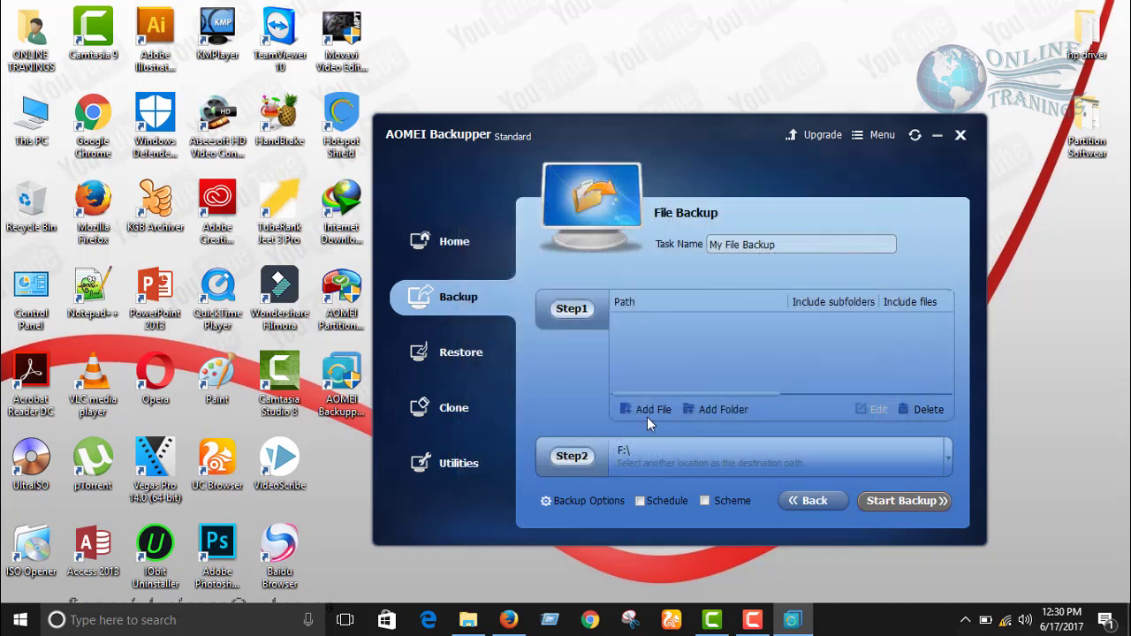
Add the Partition Softwear desktop folder, including its subfolders, as the source of the file backup.
click(702, 412)
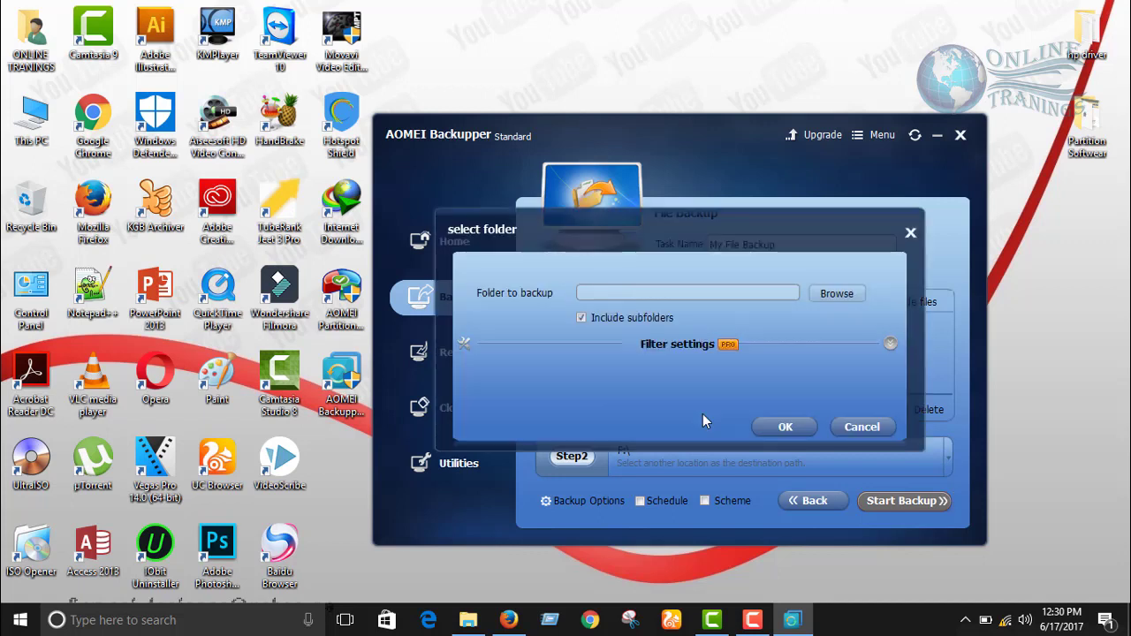
click(835, 293)
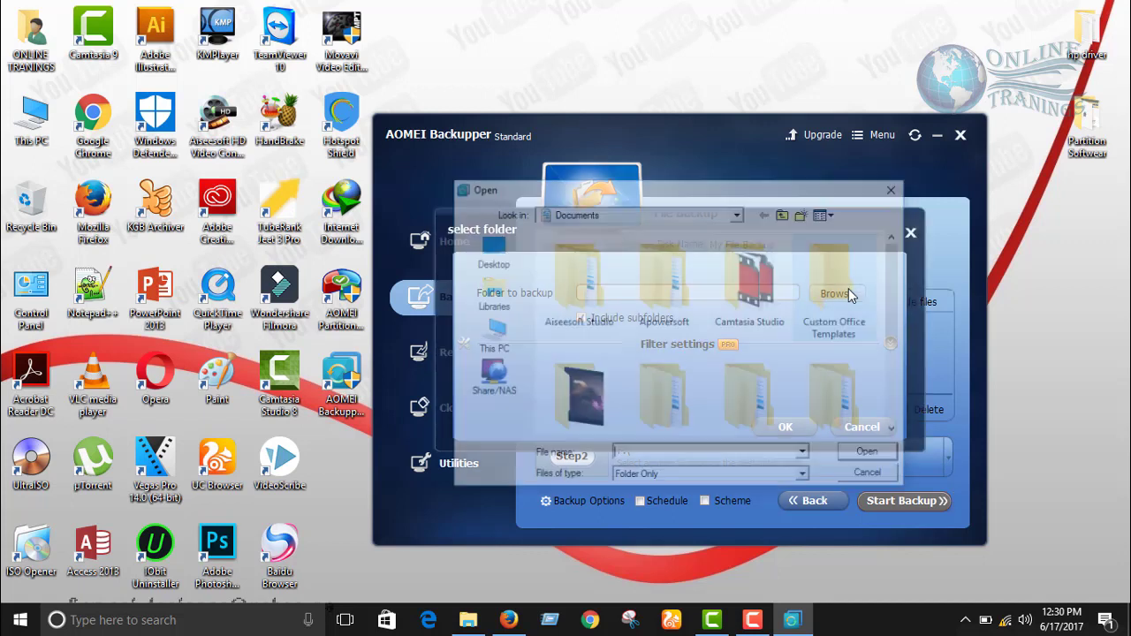
click(491, 251)
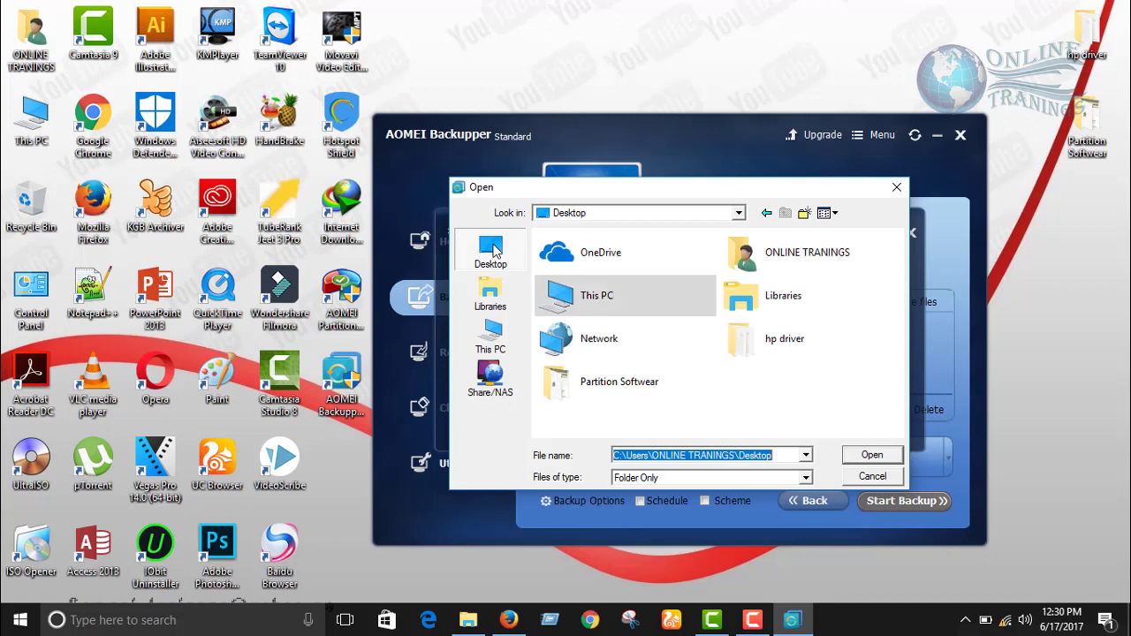
click(612, 382)
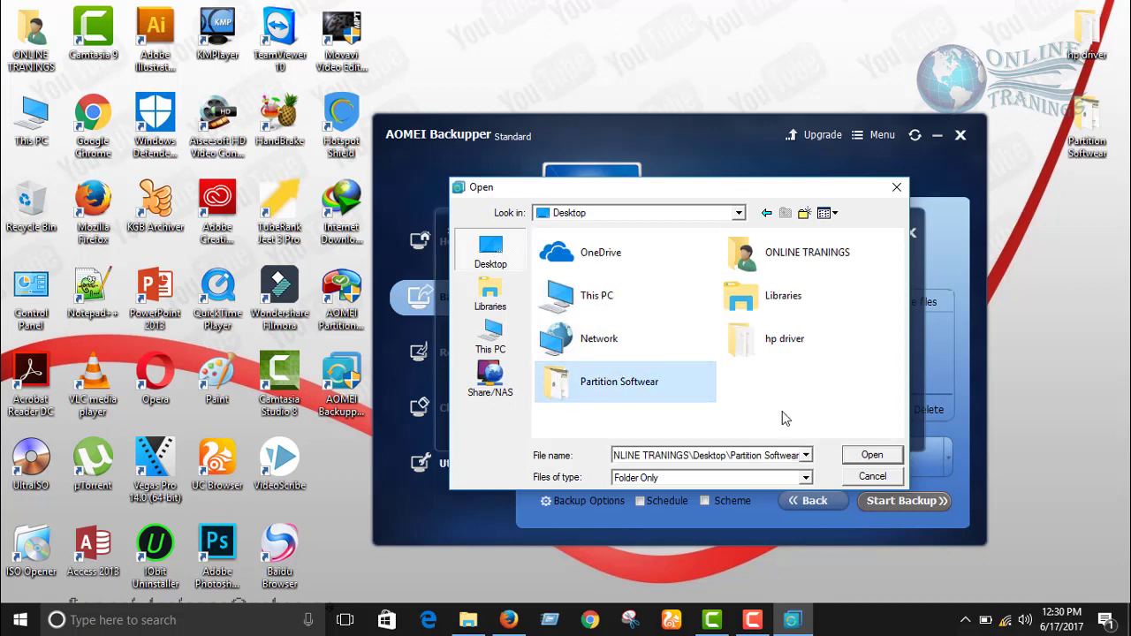
click(857, 456)
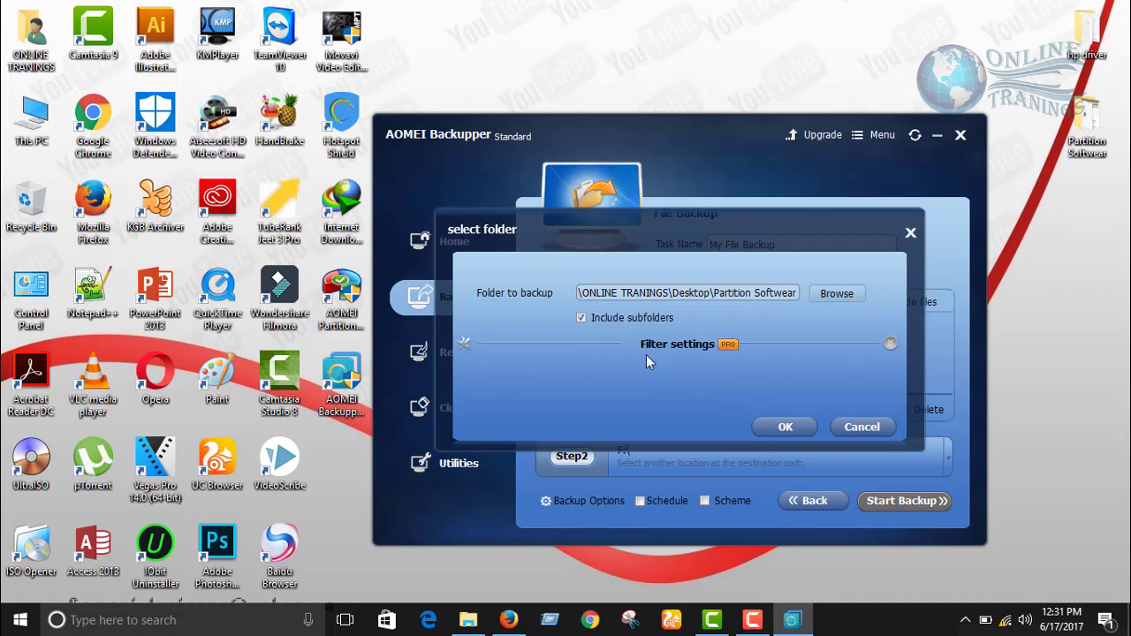
click(789, 425)
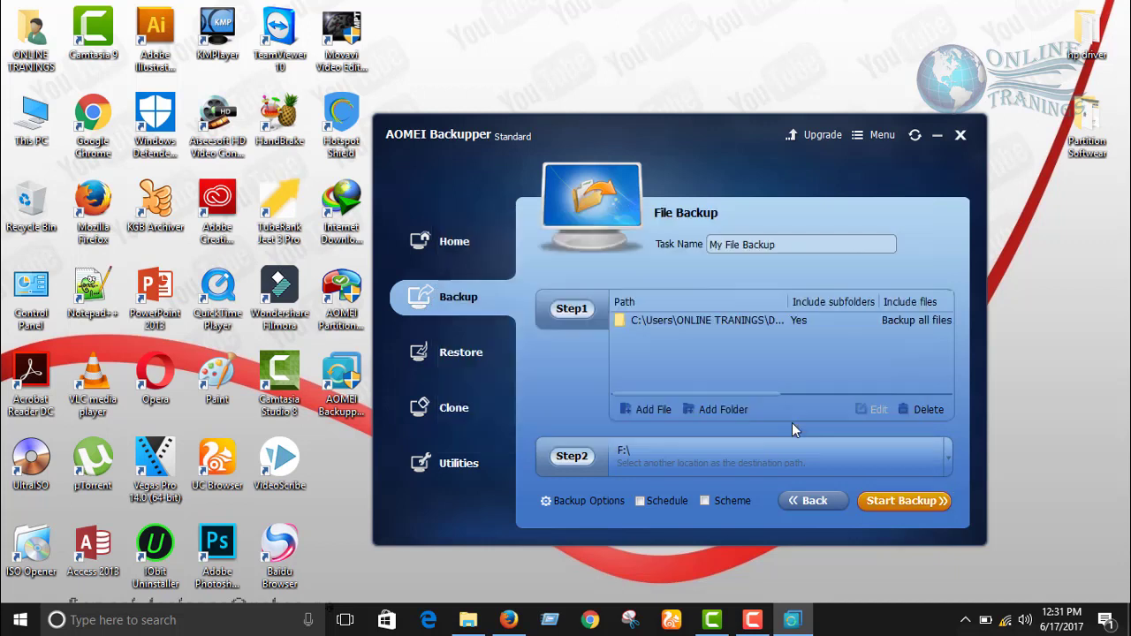
Set the Backaup folder on New Volume (E:) as the backup destination and start the file backup.
click(742, 460)
click(491, 316)
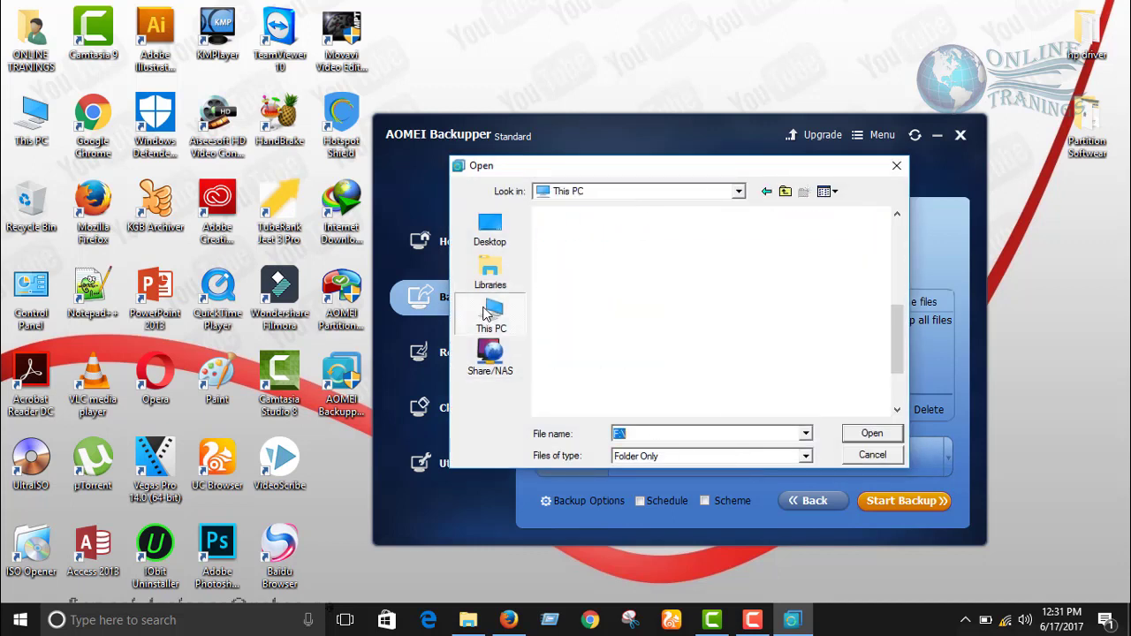
double_click(585, 344)
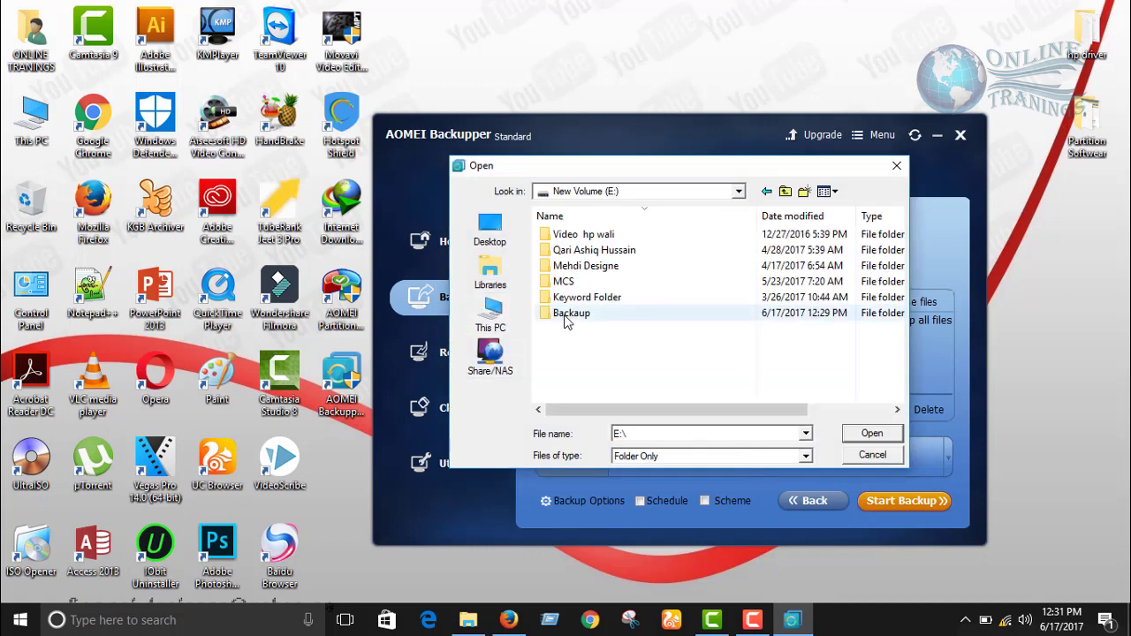
double_click(566, 315)
click(851, 436)
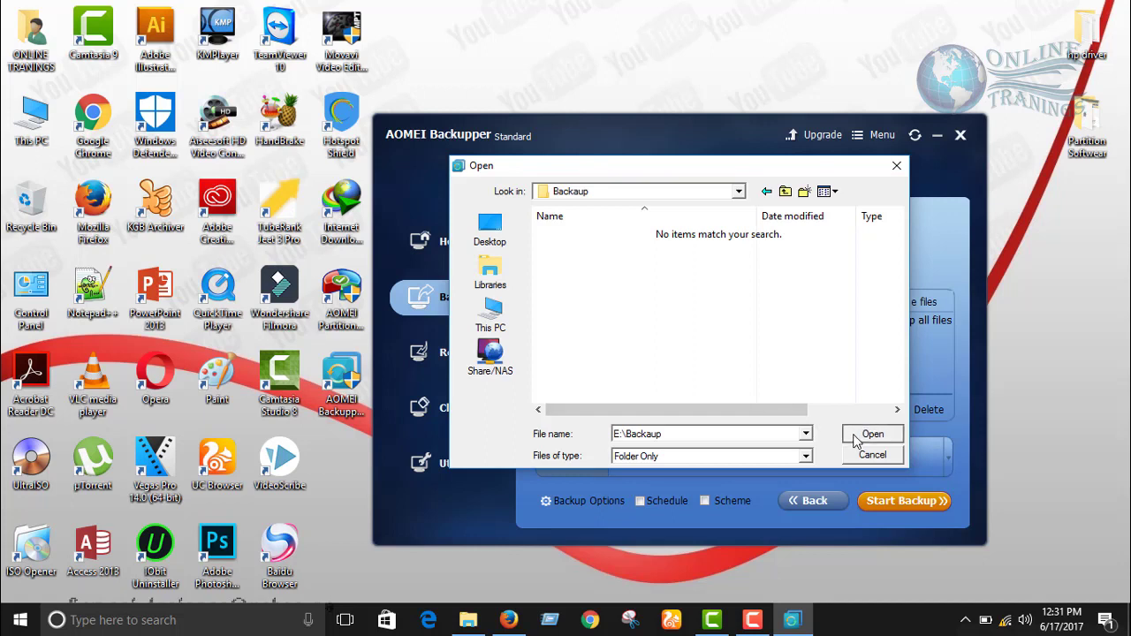
click(899, 501)
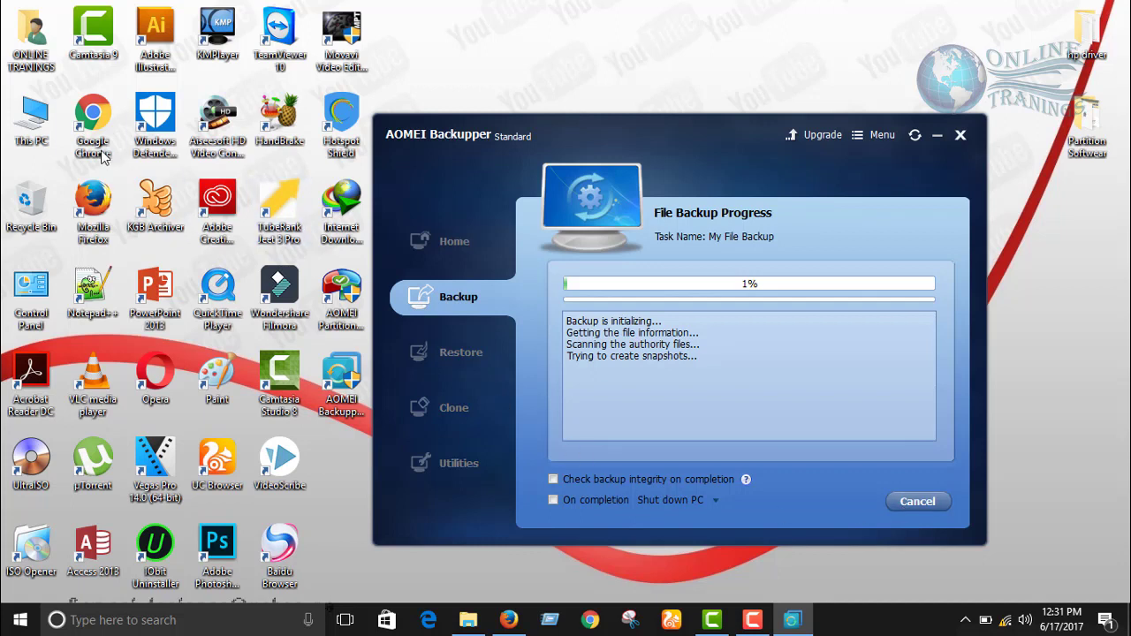
Look inside the My File Backup folder in E:\Backaup in File Explorer while the backup runs, returning to Backaup.
double_click(13, 115)
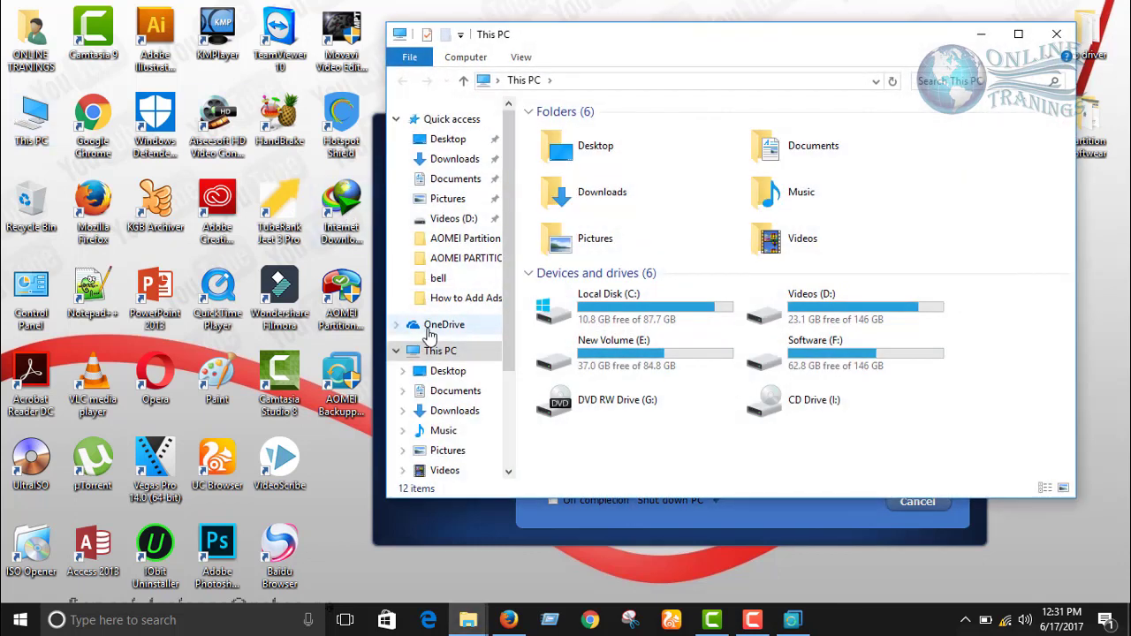
double_click(632, 358)
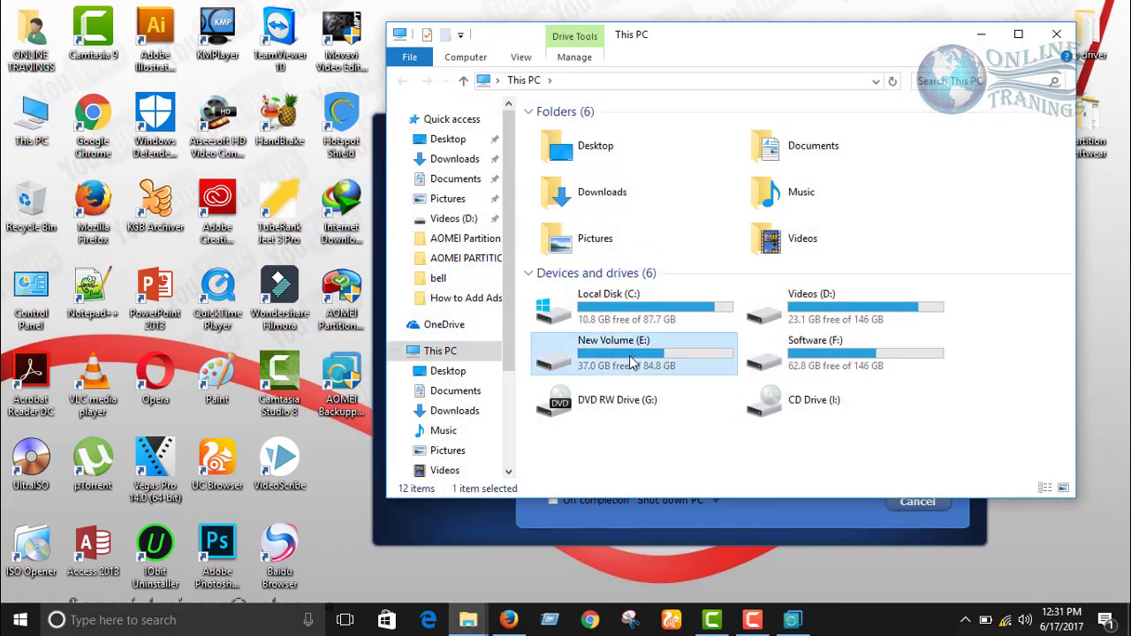
double_click(583, 221)
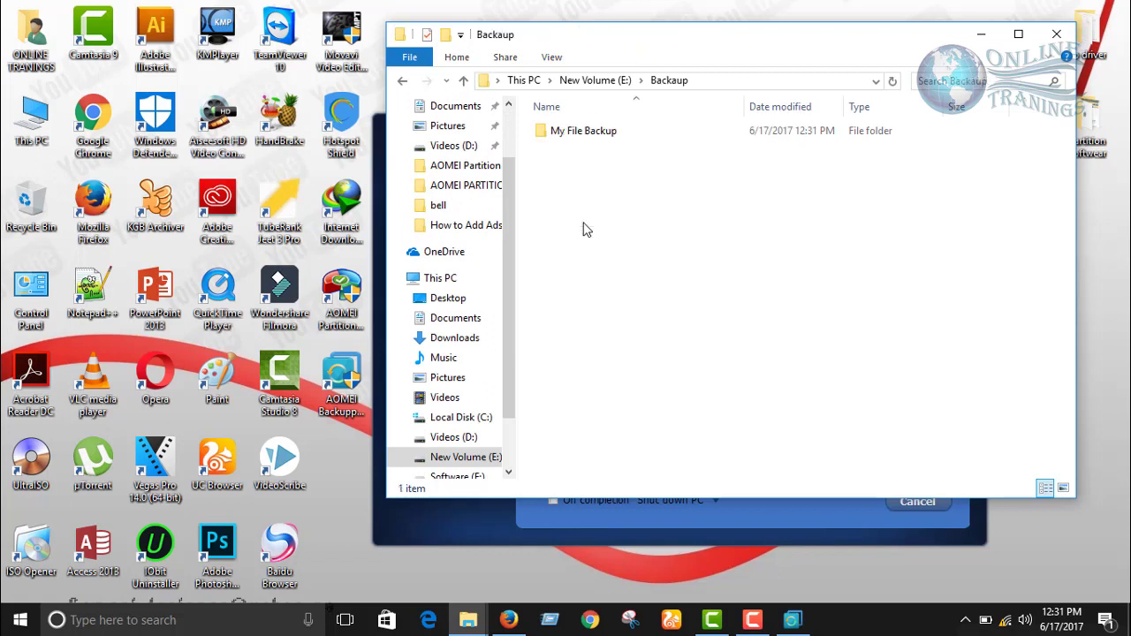
double_click(578, 132)
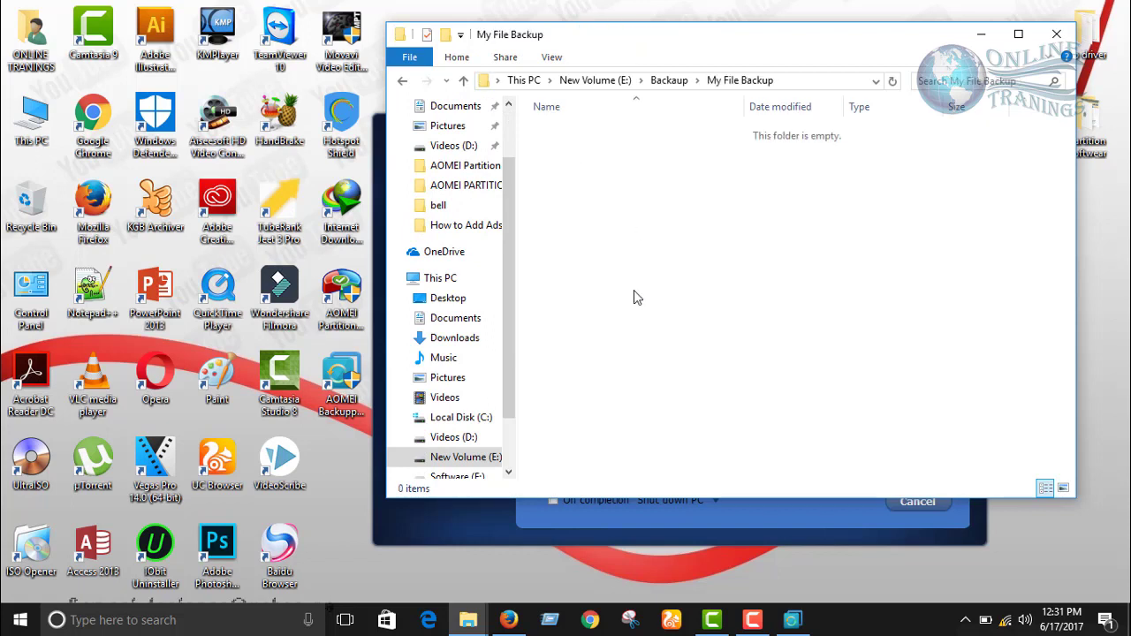
key(alt+Left)
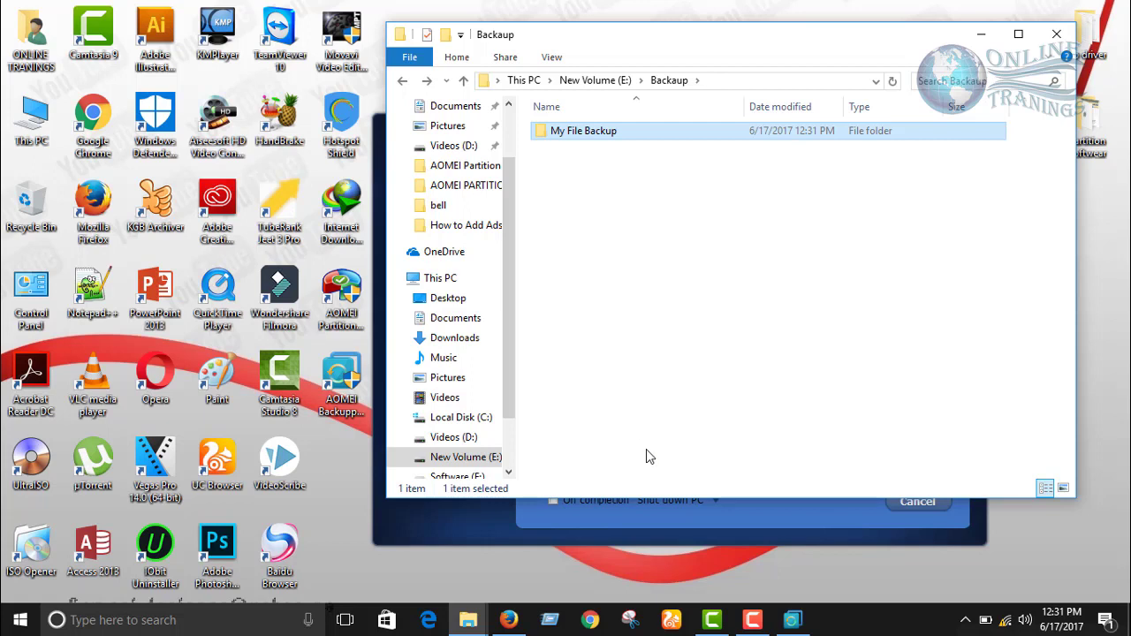
Switch back to AOMEI Backupper, close the Backaup folder window and finish the completed file backup.
click(793, 621)
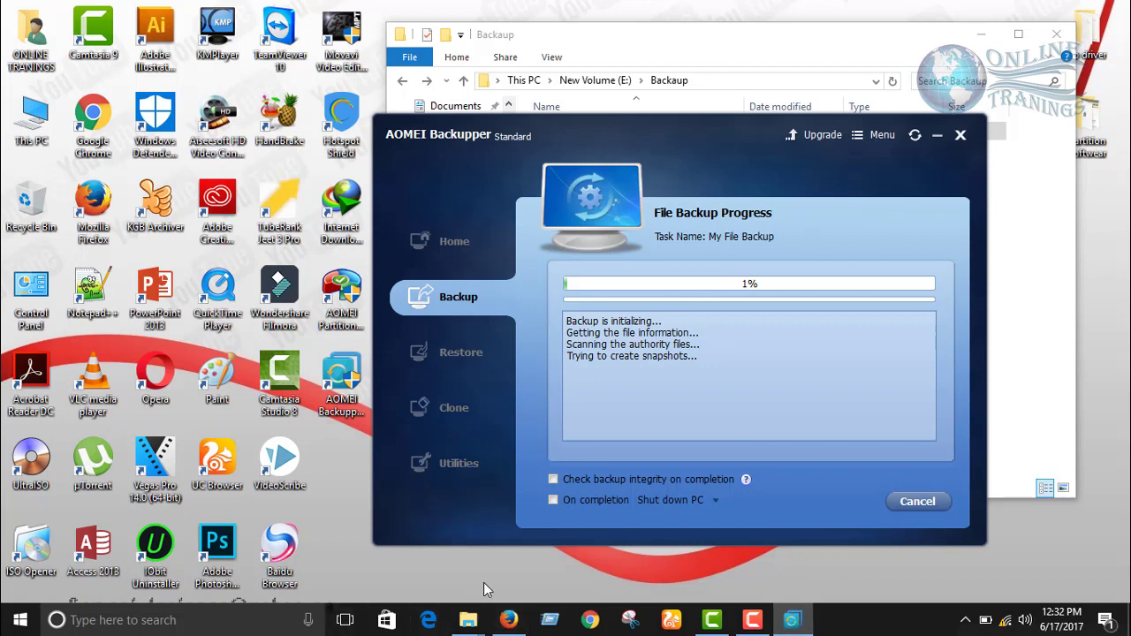
mouse_move(473, 620)
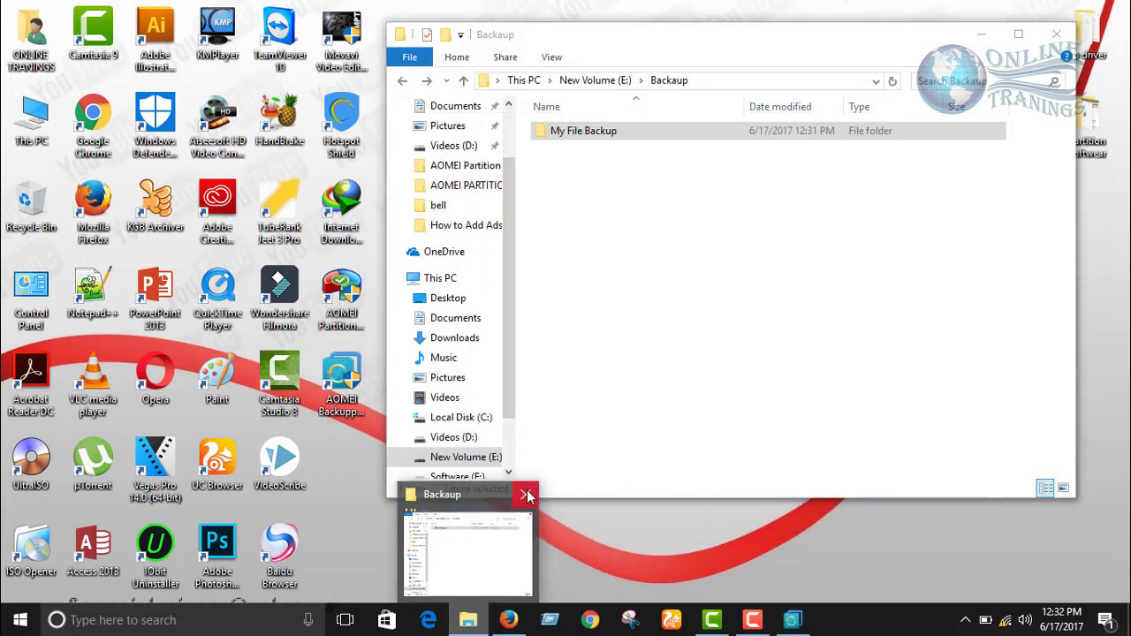
click(527, 493)
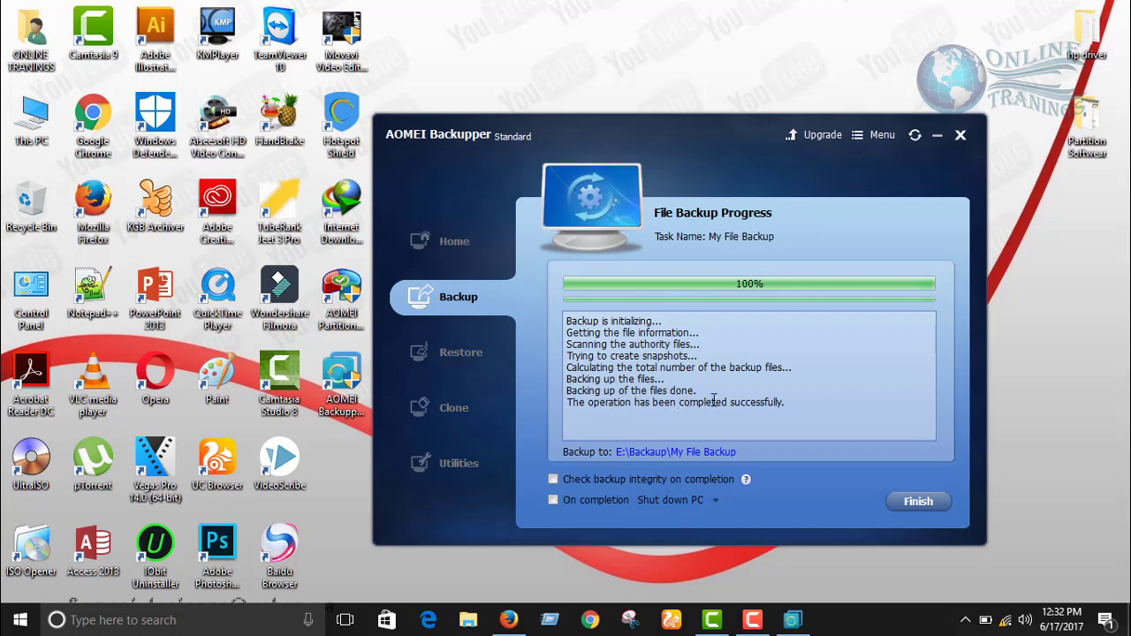
click(917, 504)
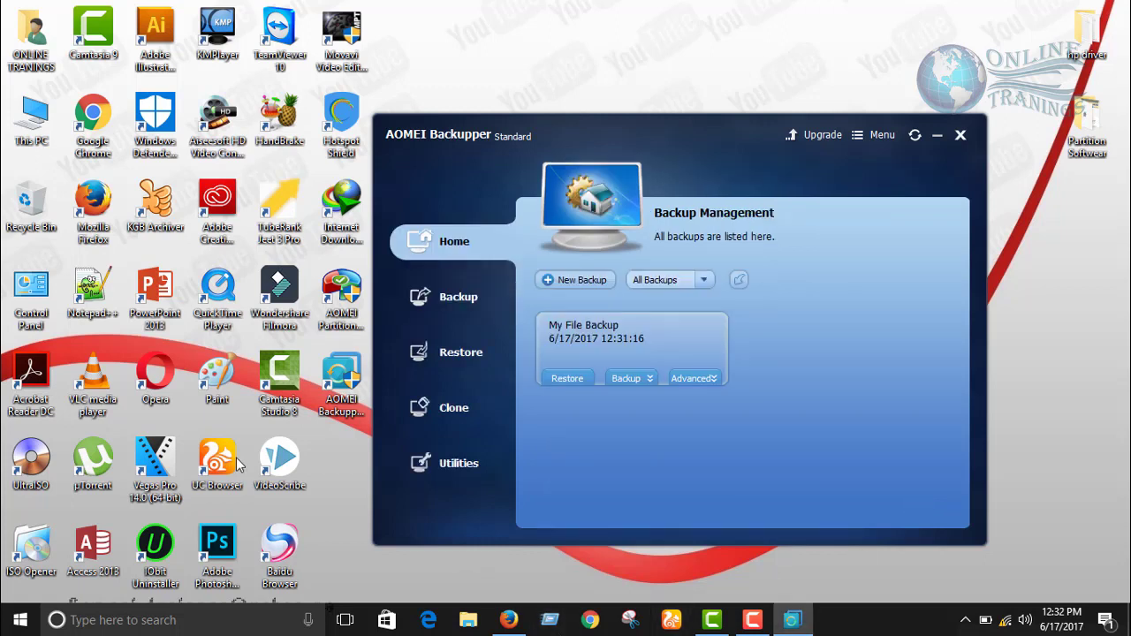
Open E:\Backaup\My File Backup in File Explorer and examine the properties of the backup file, changing nothing.
double_click(33, 111)
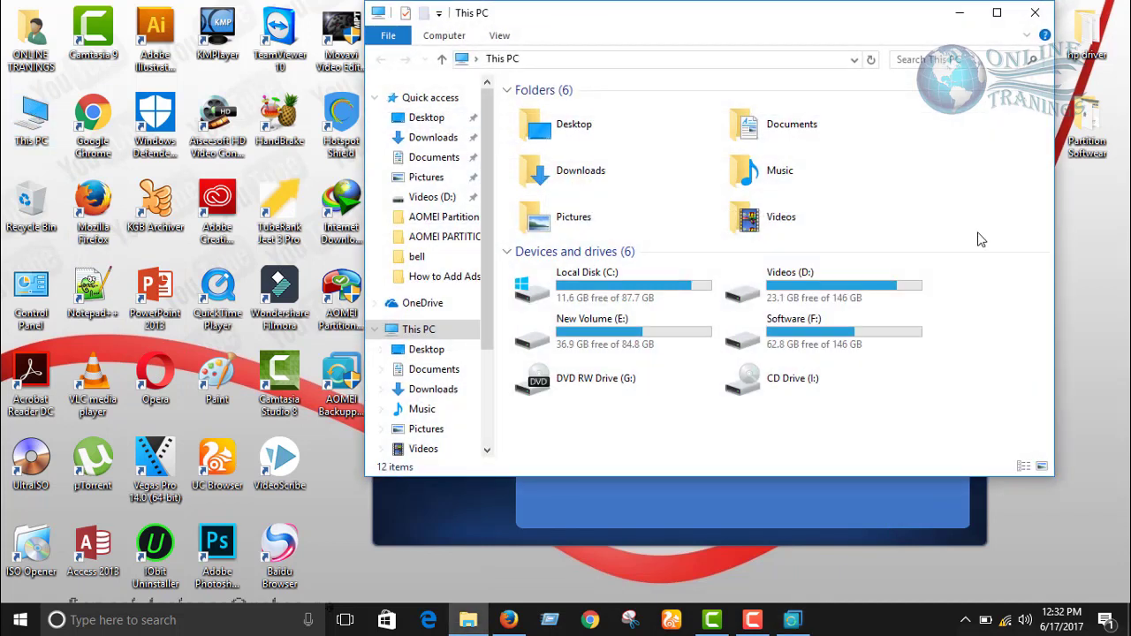
double_click(667, 351)
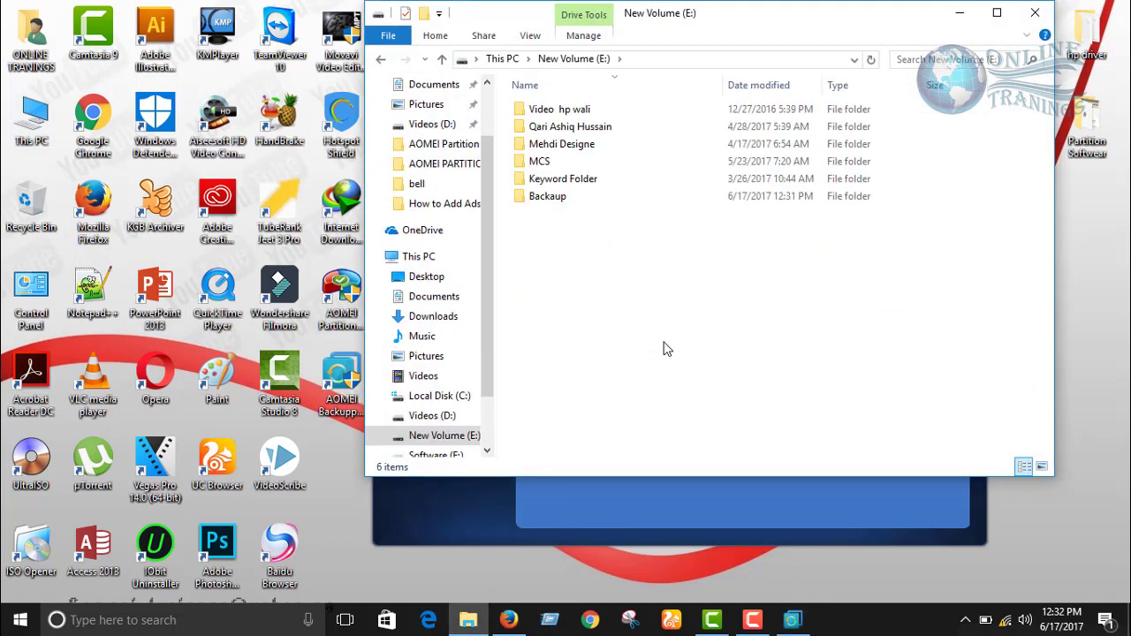
double_click(558, 197)
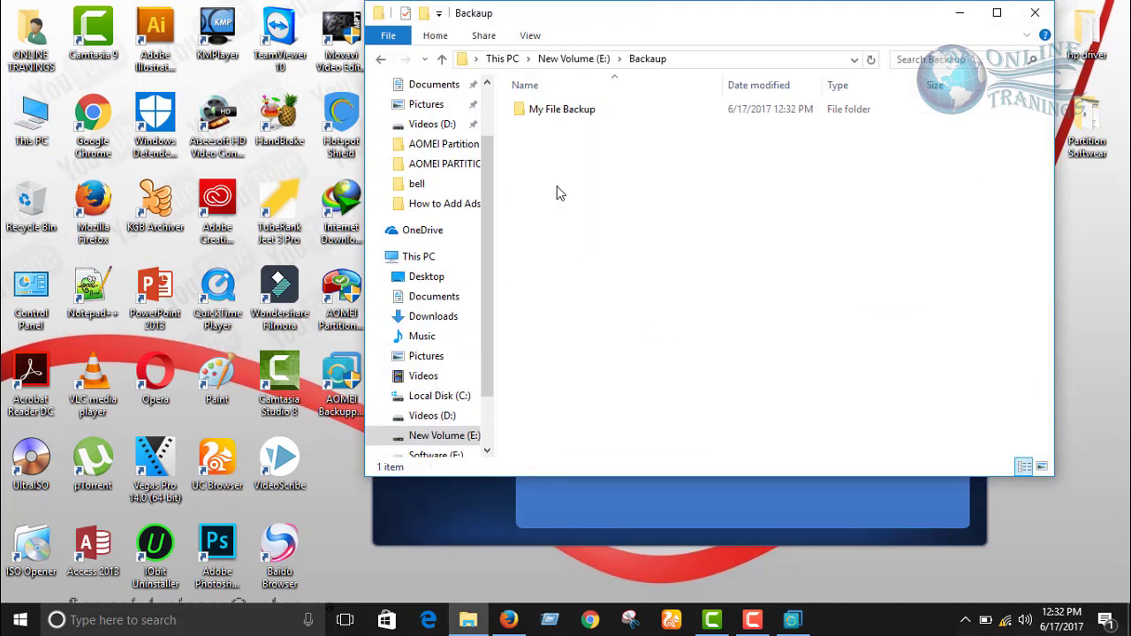
double_click(574, 115)
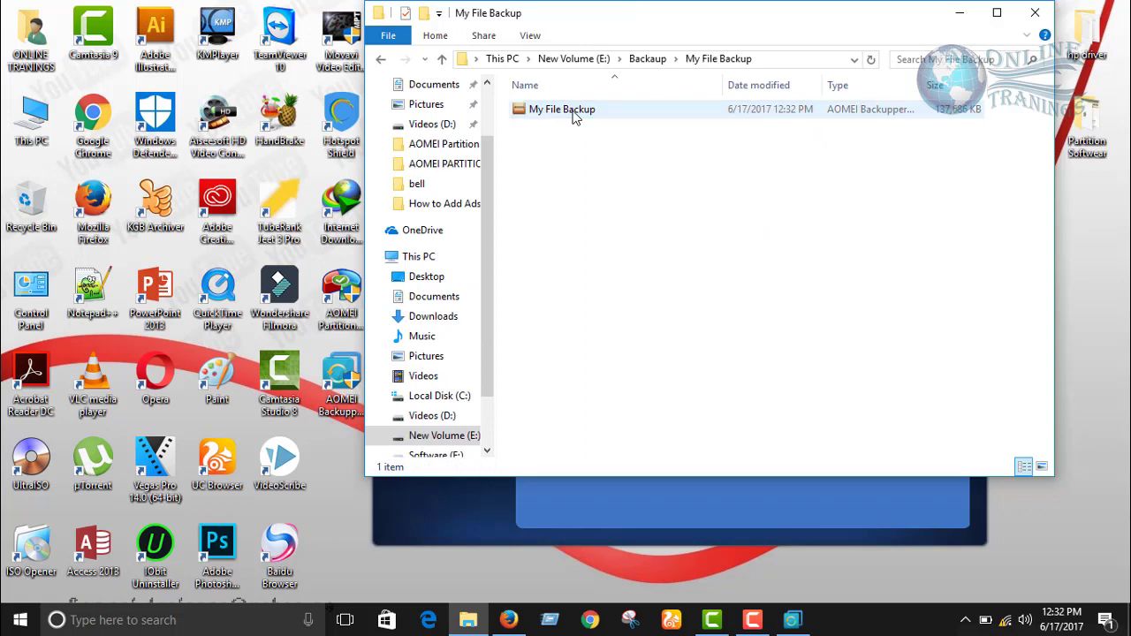
click(575, 116)
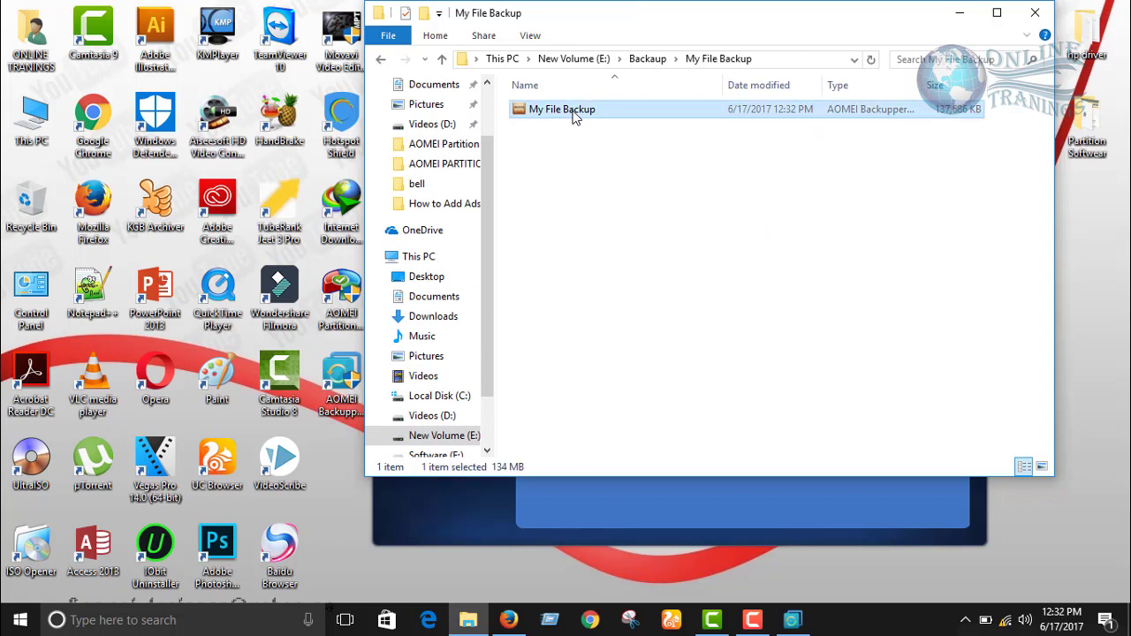
right_click(575, 116)
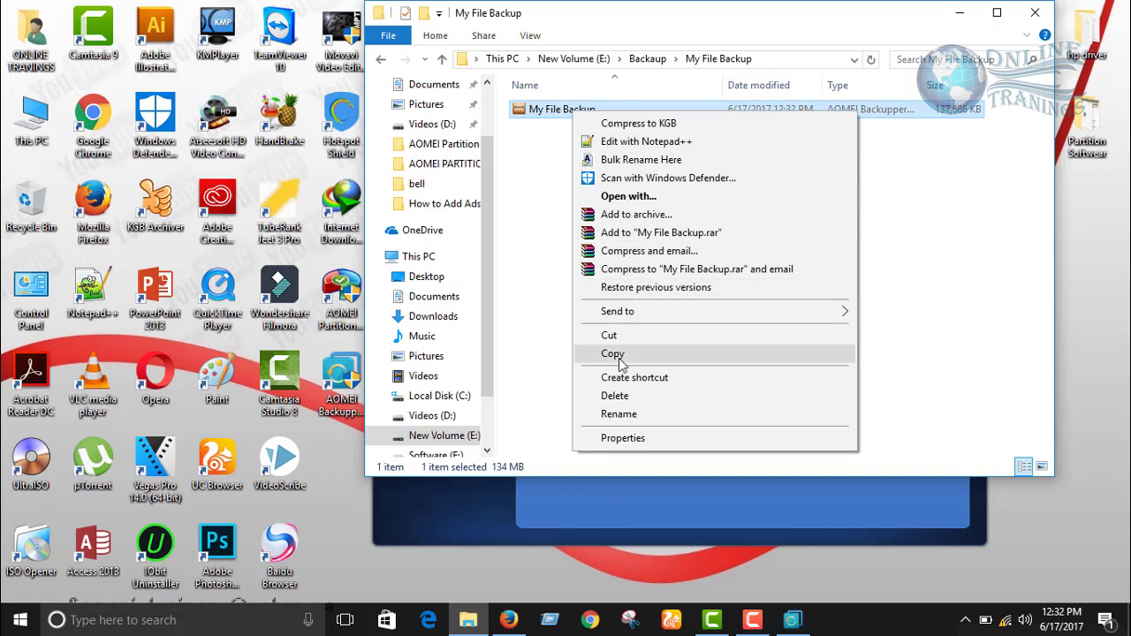
click(622, 438)
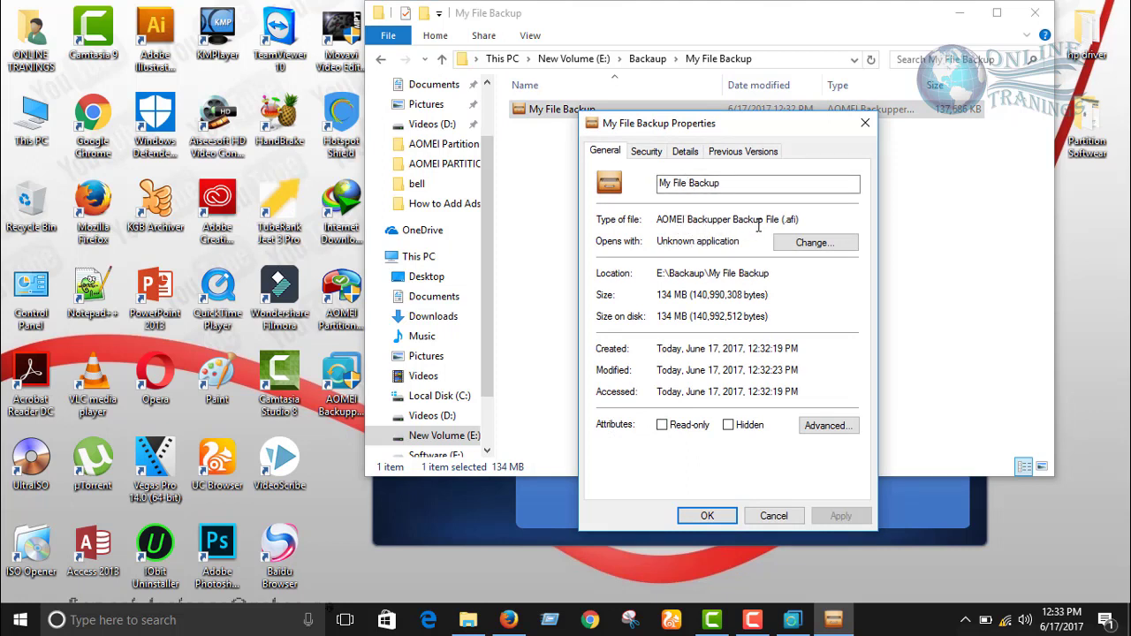
click(774, 516)
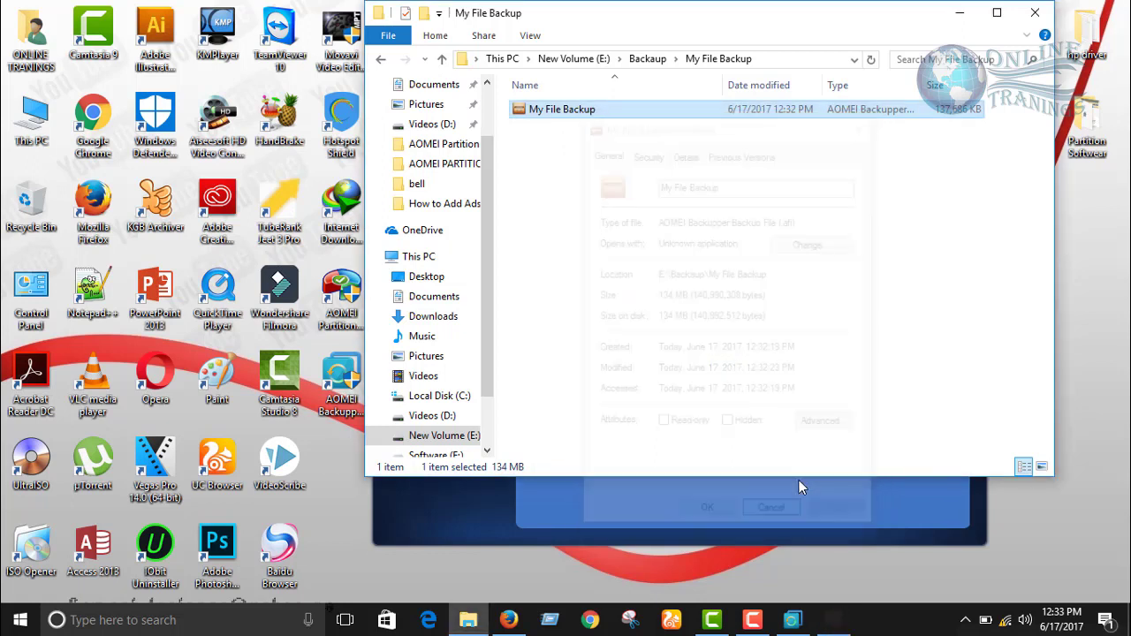
Minimize the folder window and delete the Partition Softwear folder from the desktop.
click(963, 13)
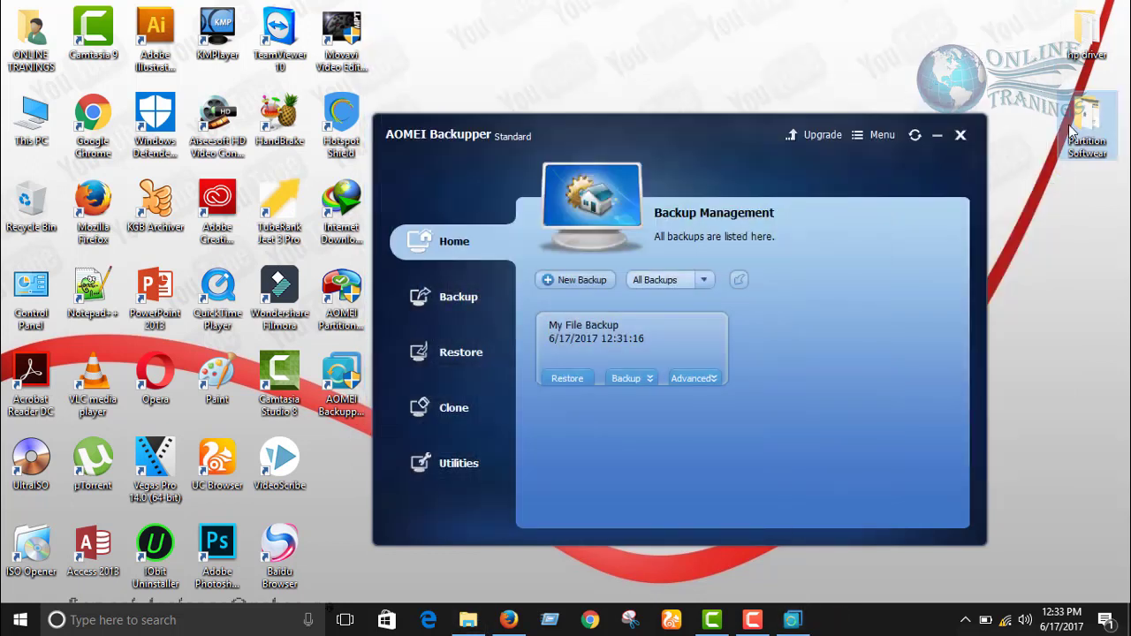
key(Delete)
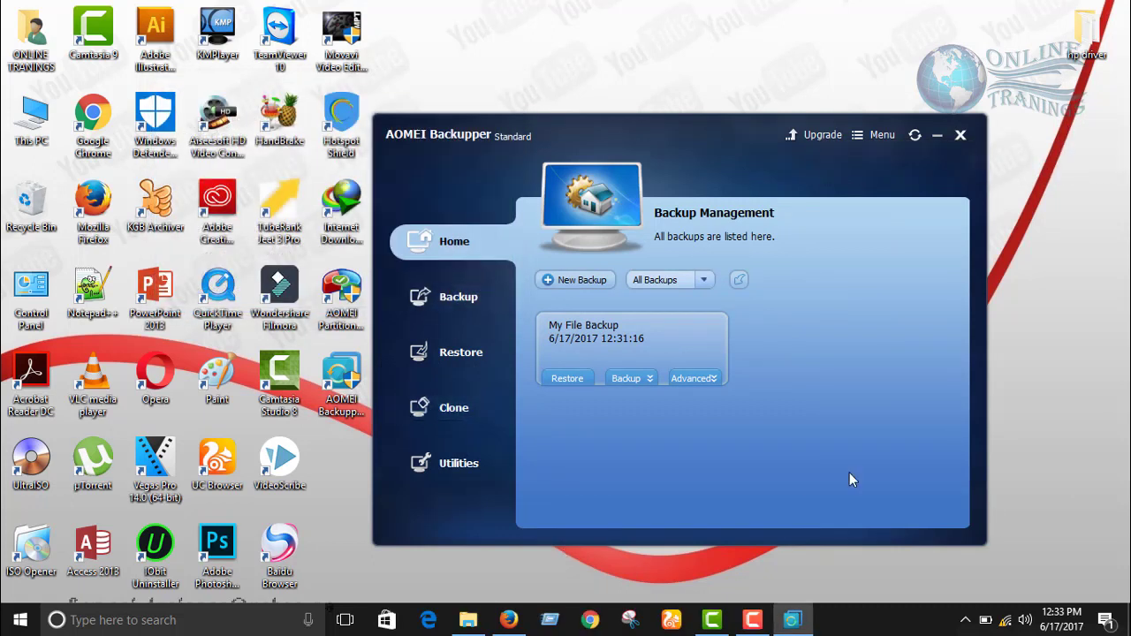
Start a restore, select the My File Backup task and browse the computer's locations for an image file.
click(462, 352)
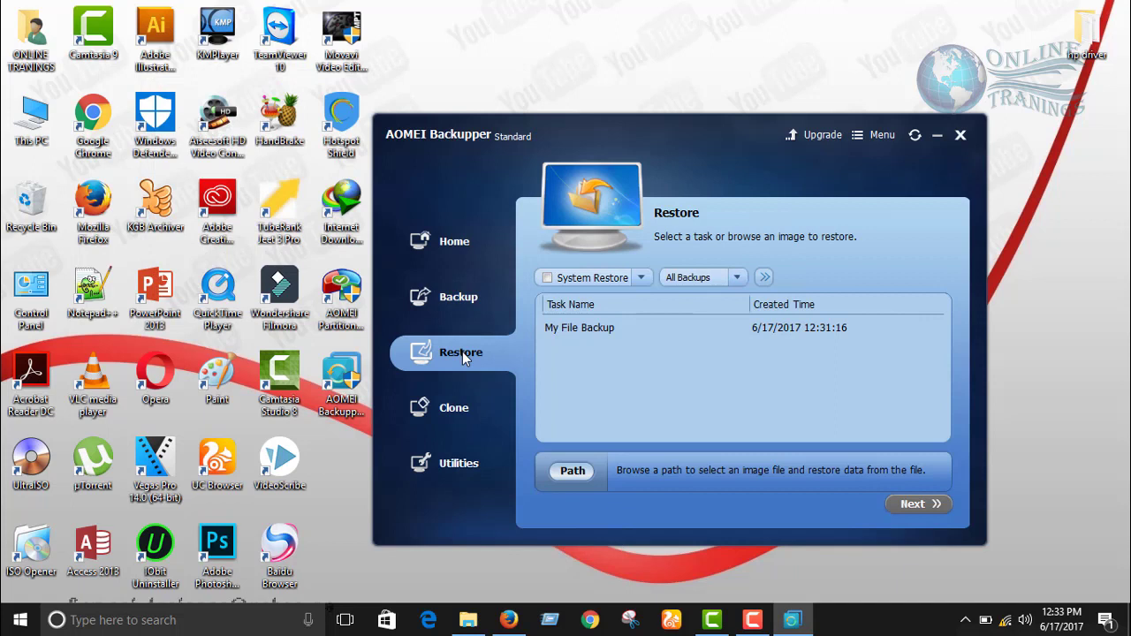
click(579, 329)
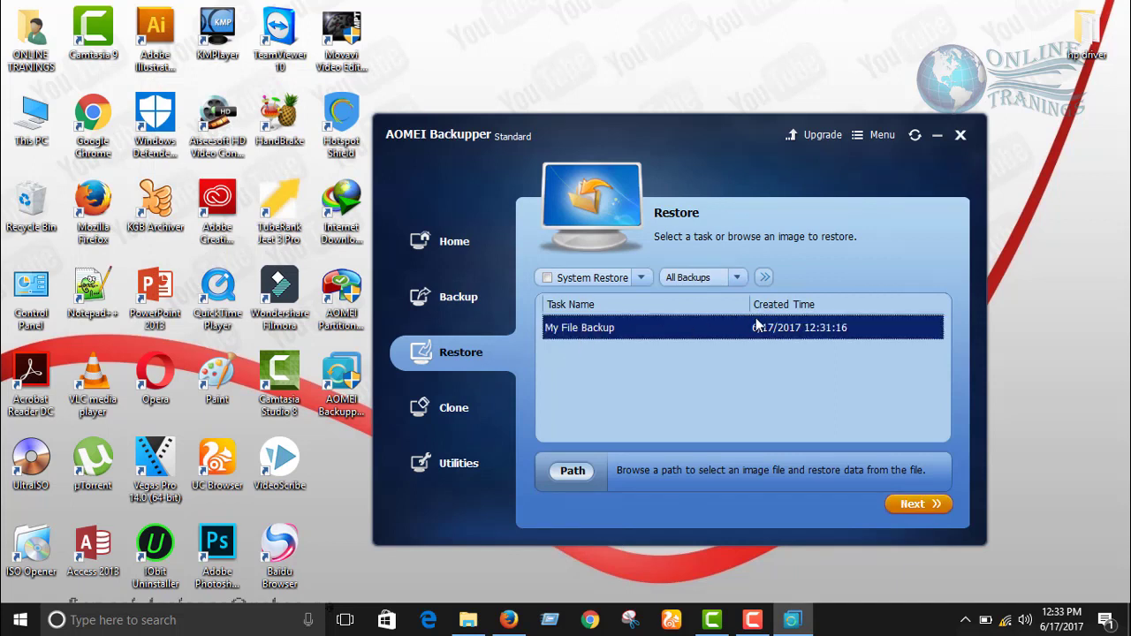
click(842, 460)
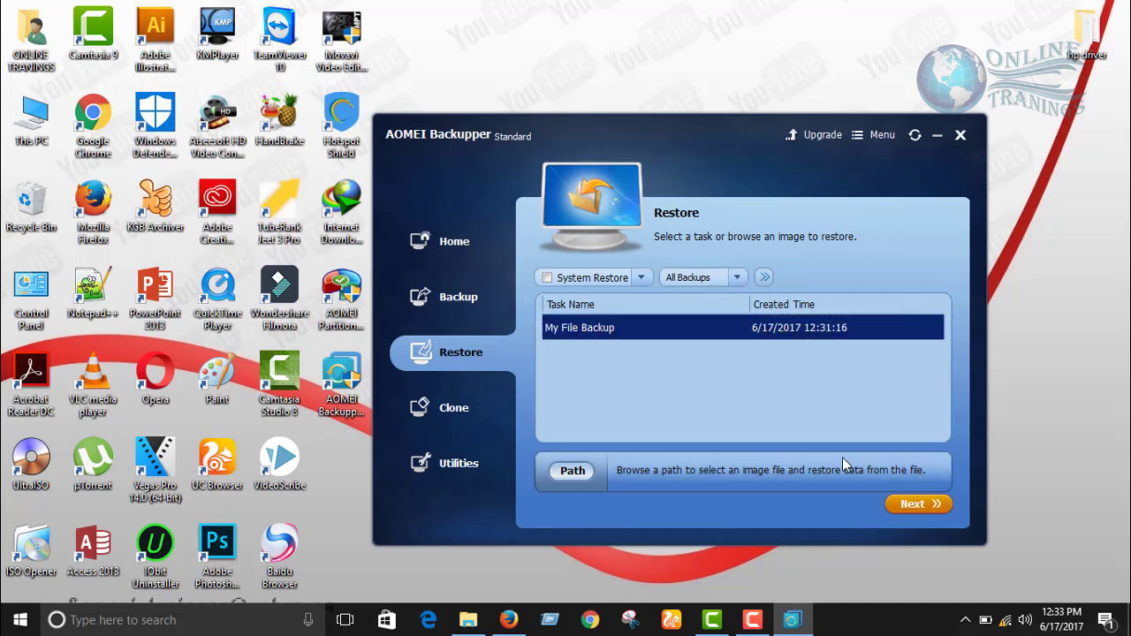
click(490, 217)
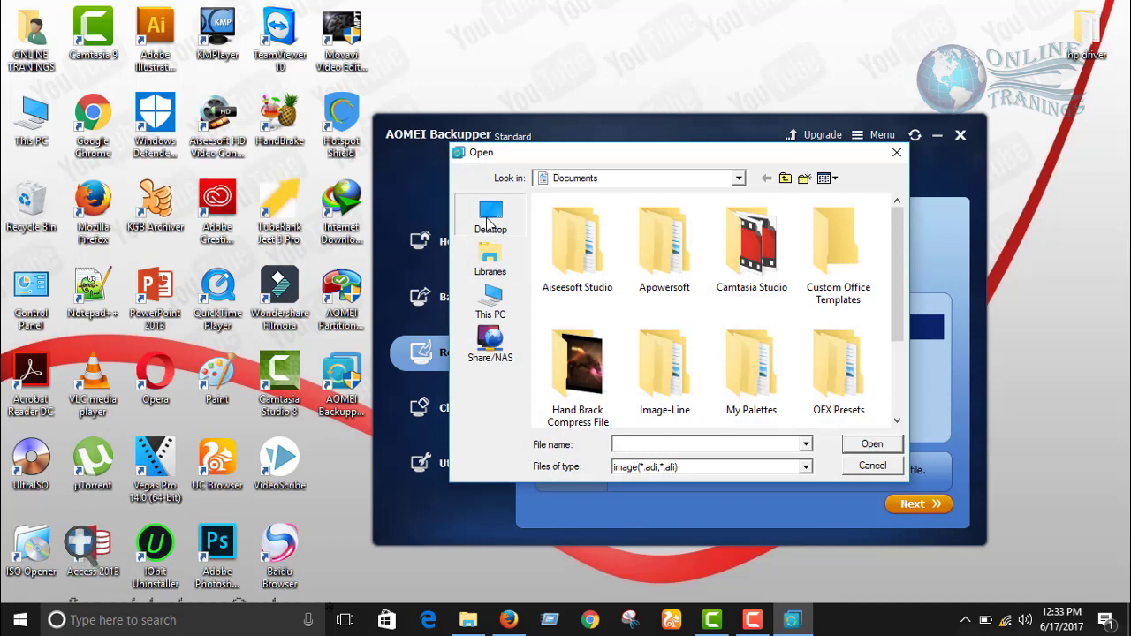
click(869, 444)
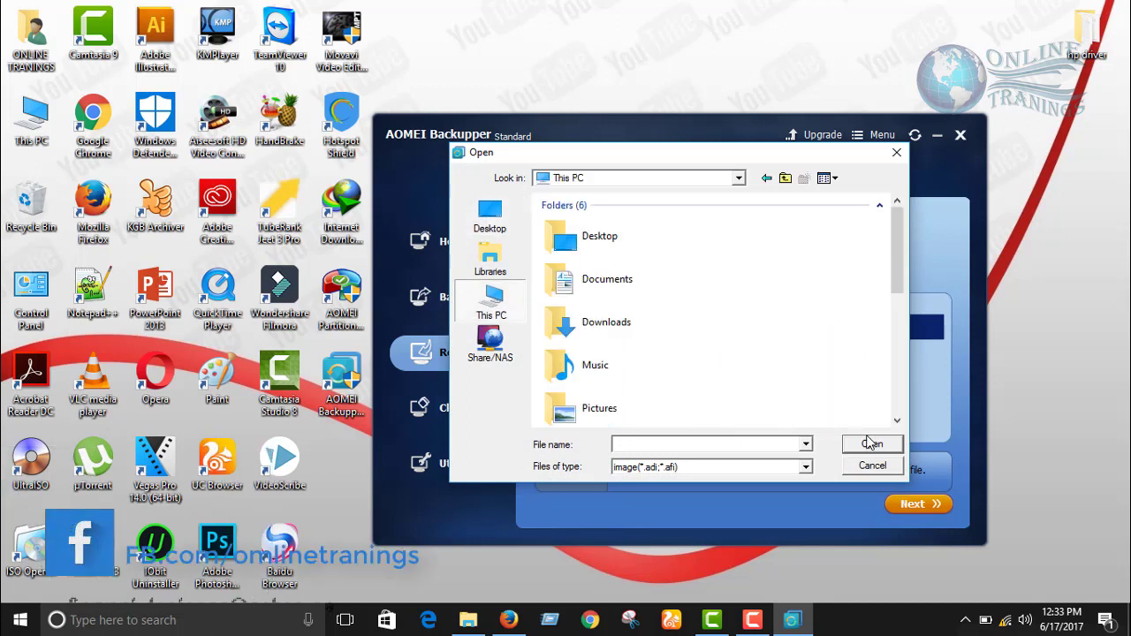
click(896, 374)
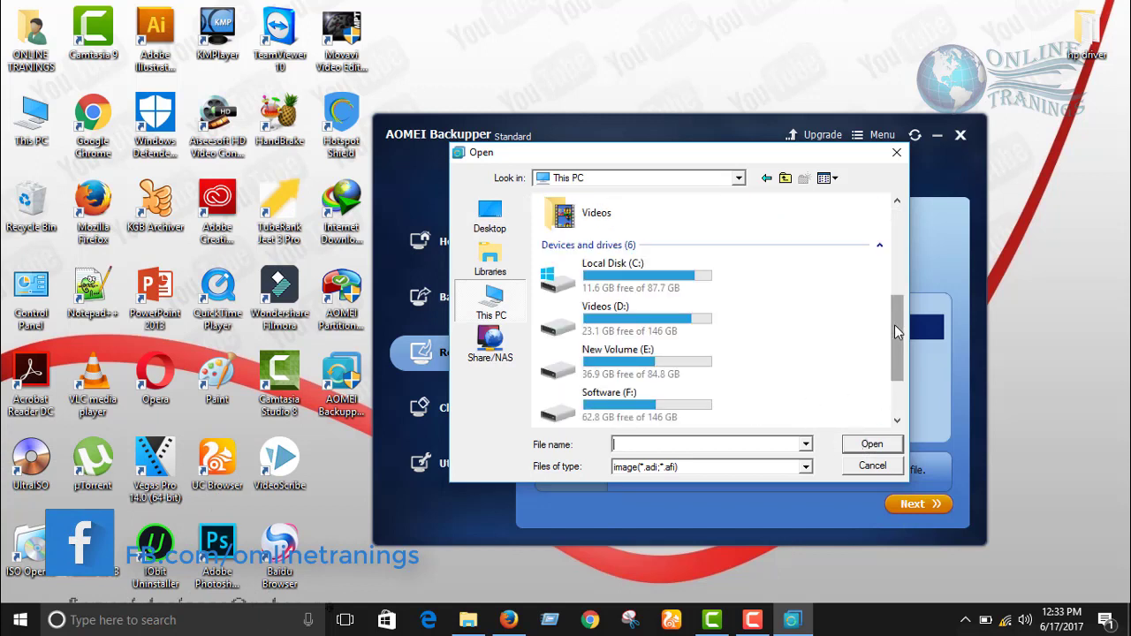
Create a new folder on the desktop from the image selection dialog, look inside it and return to the desktop.
click(490, 216)
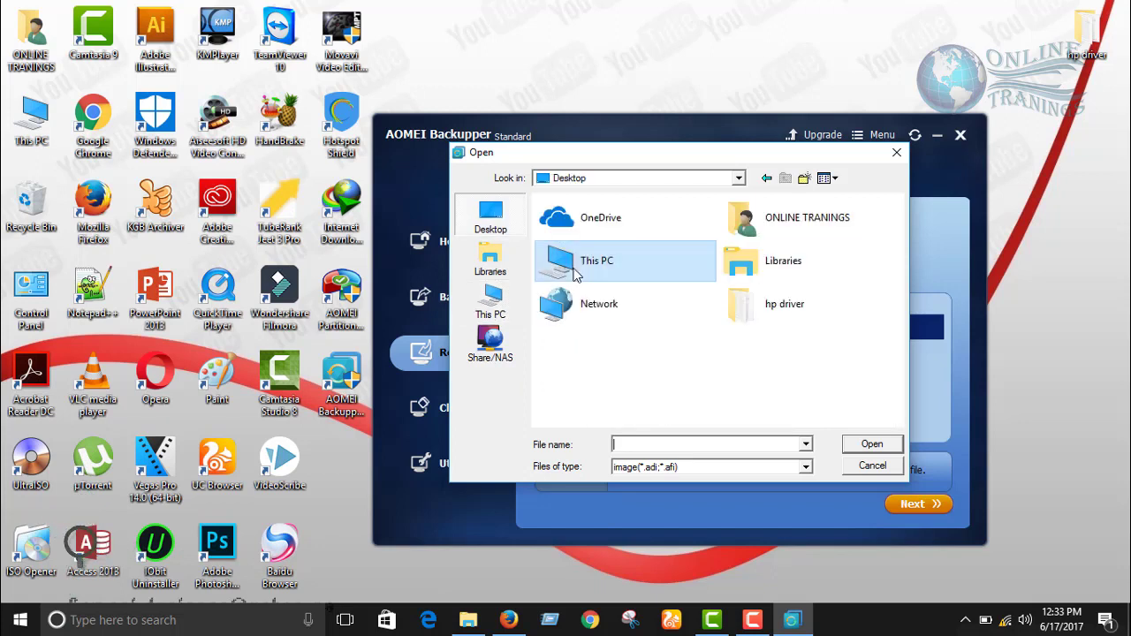
right_click(693, 359)
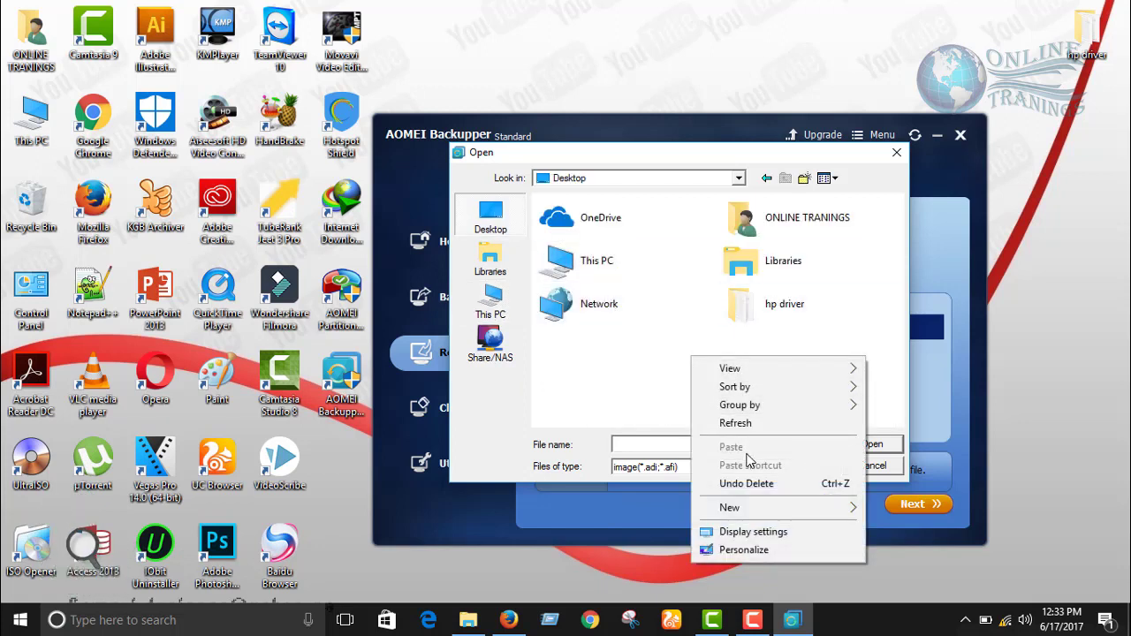
mouse_move(756, 507)
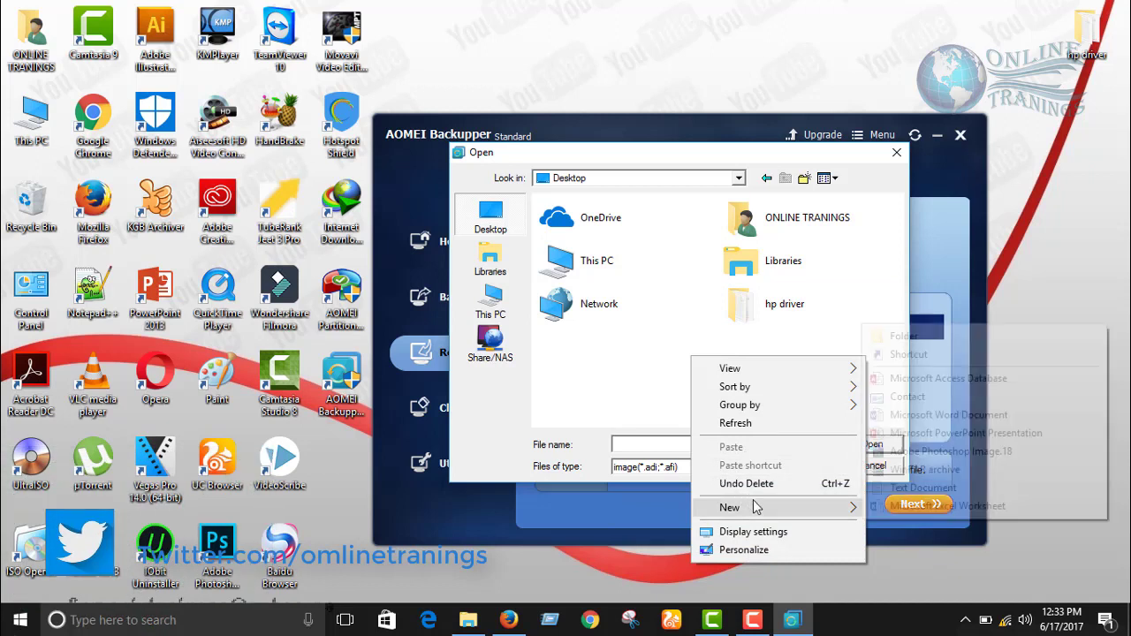
click(885, 341)
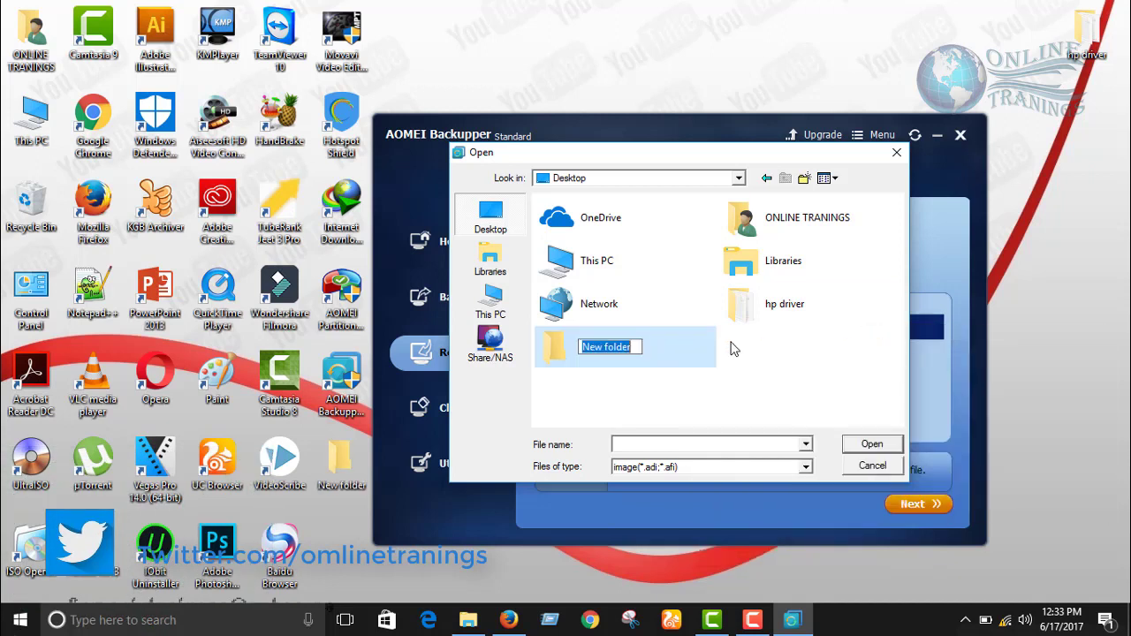
click(551, 350)
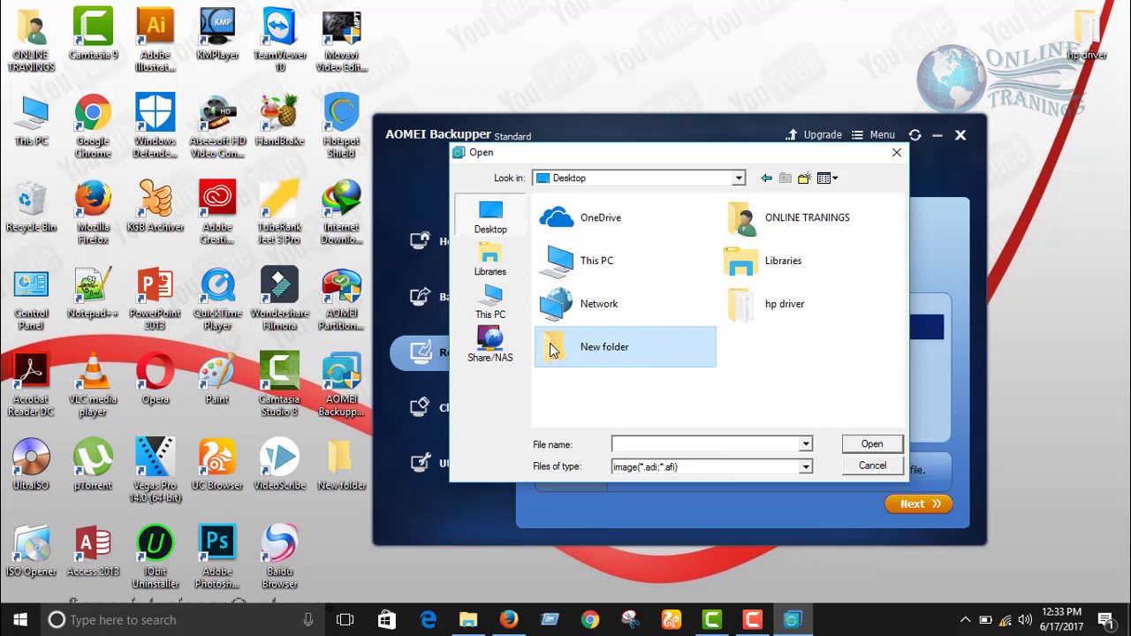
double_click(551, 348)
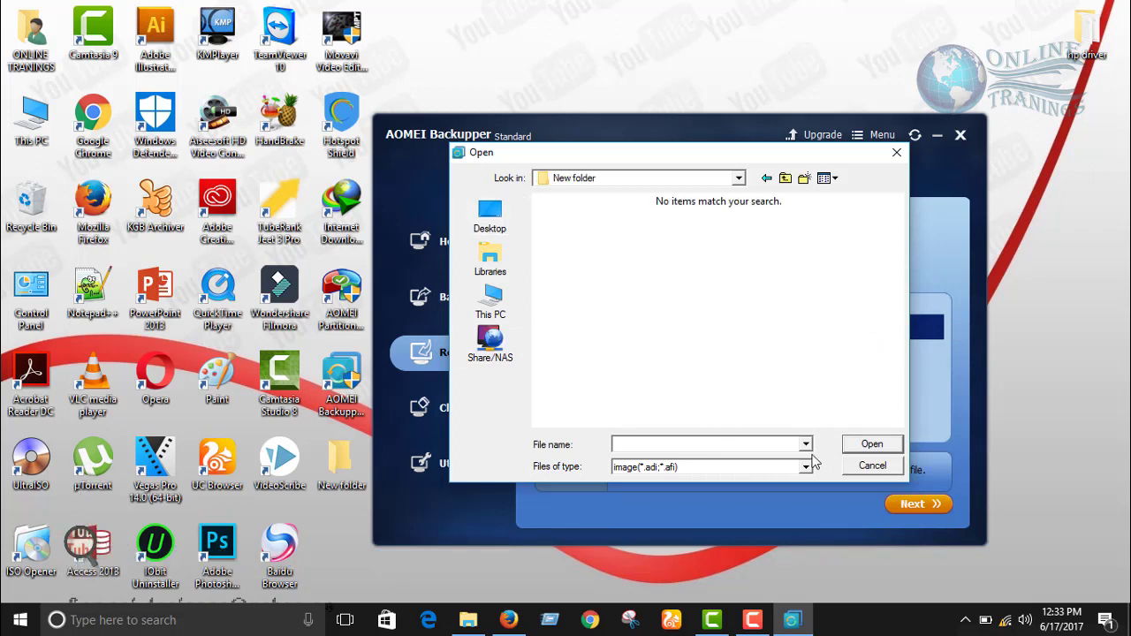
click(767, 179)
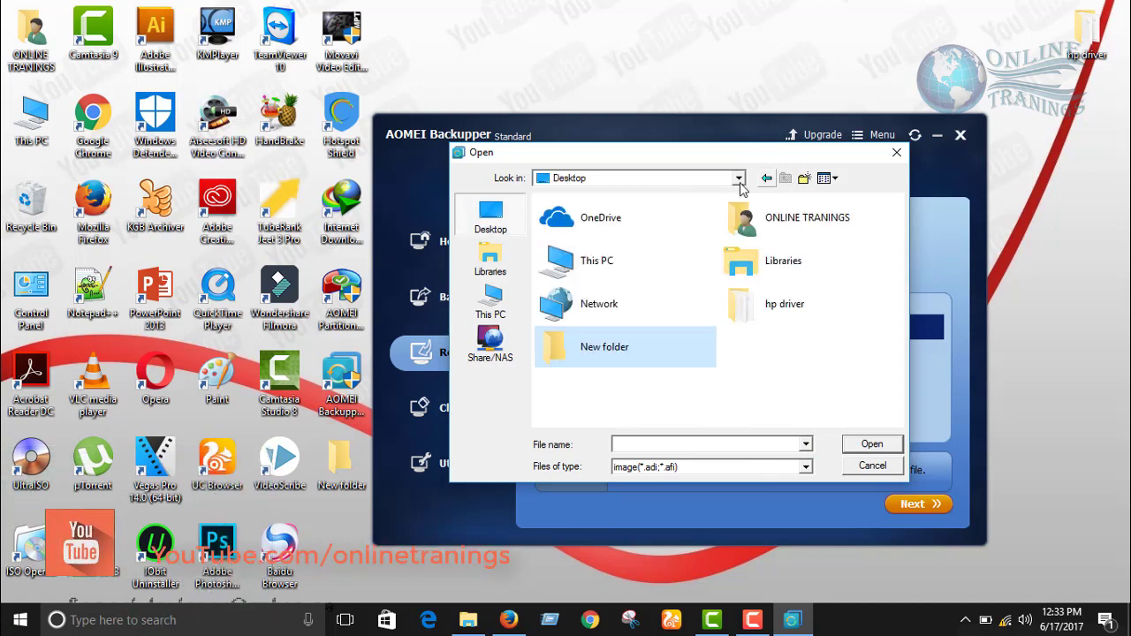
Load the My File Backup image from E:\Backaup\My File Backup and choose its Full Backup point for restoring.
click(499, 300)
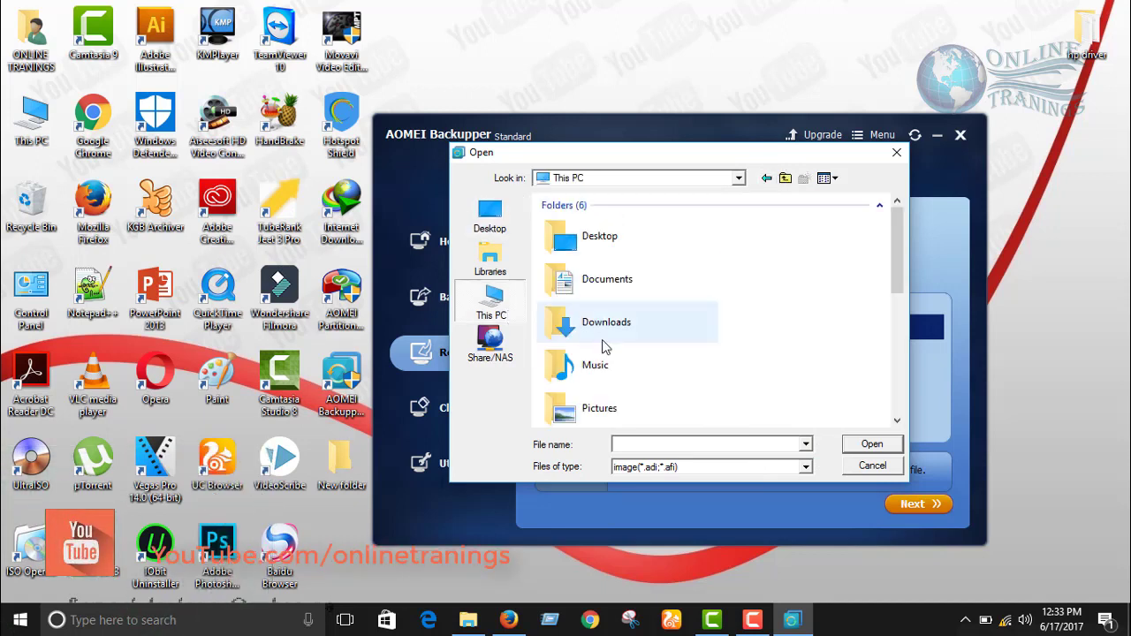
click(894, 336)
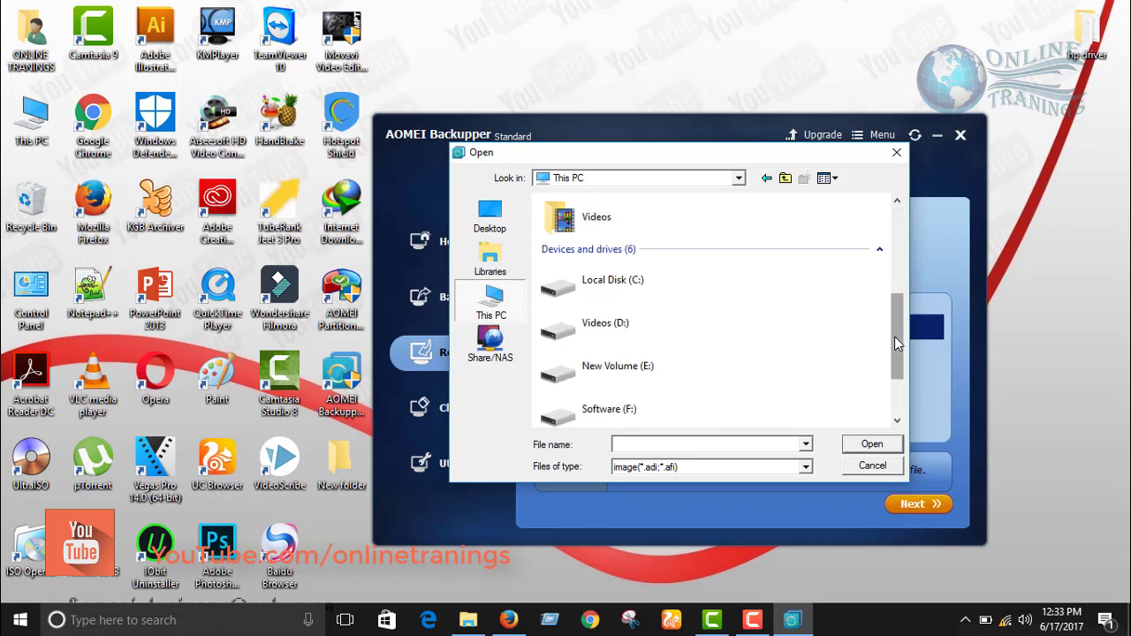
double_click(629, 374)
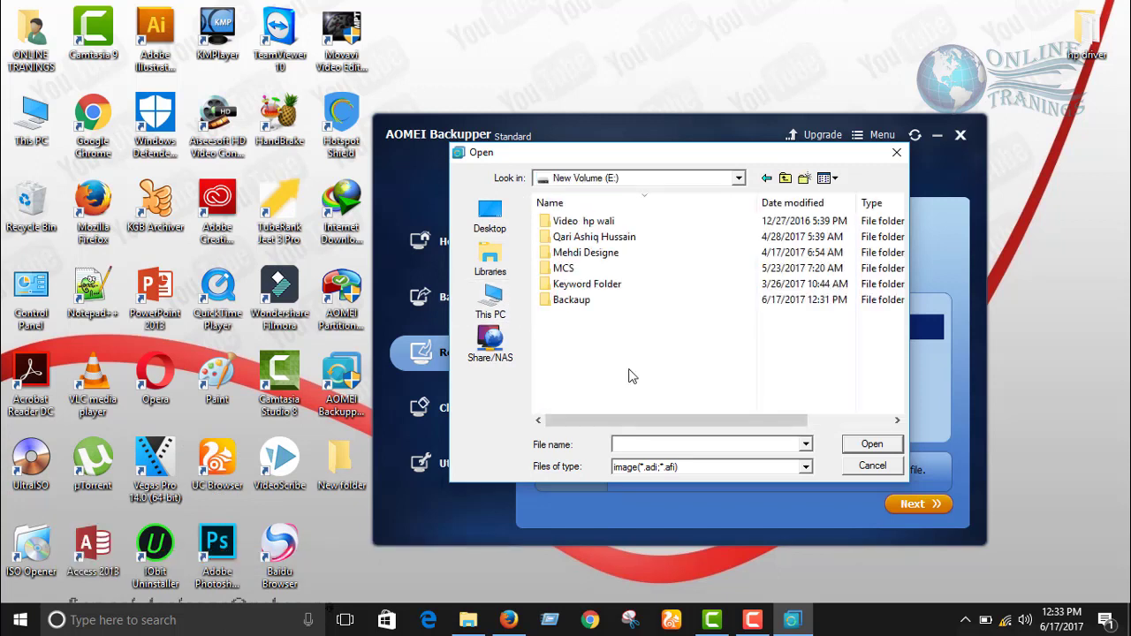
double_click(587, 303)
double_click(582, 228)
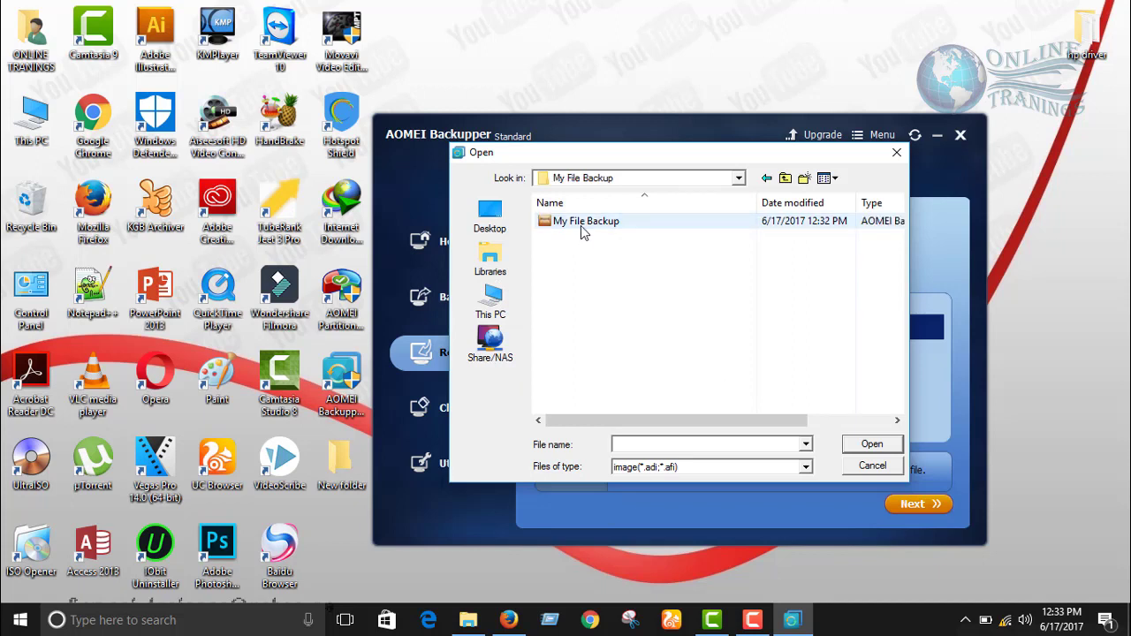
double_click(582, 225)
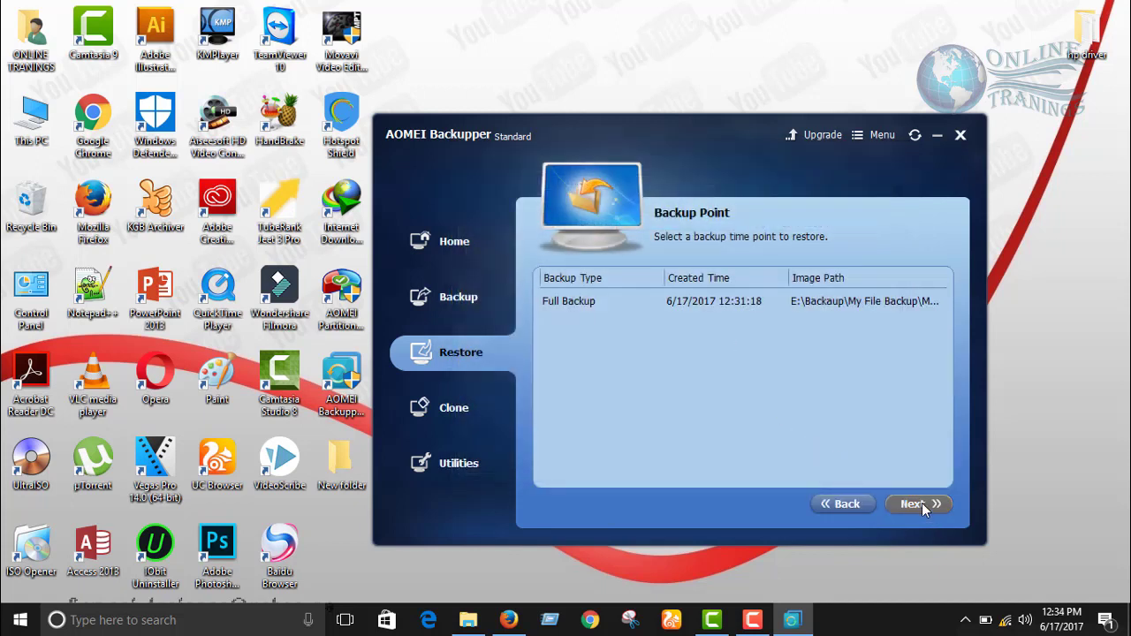
click(554, 301)
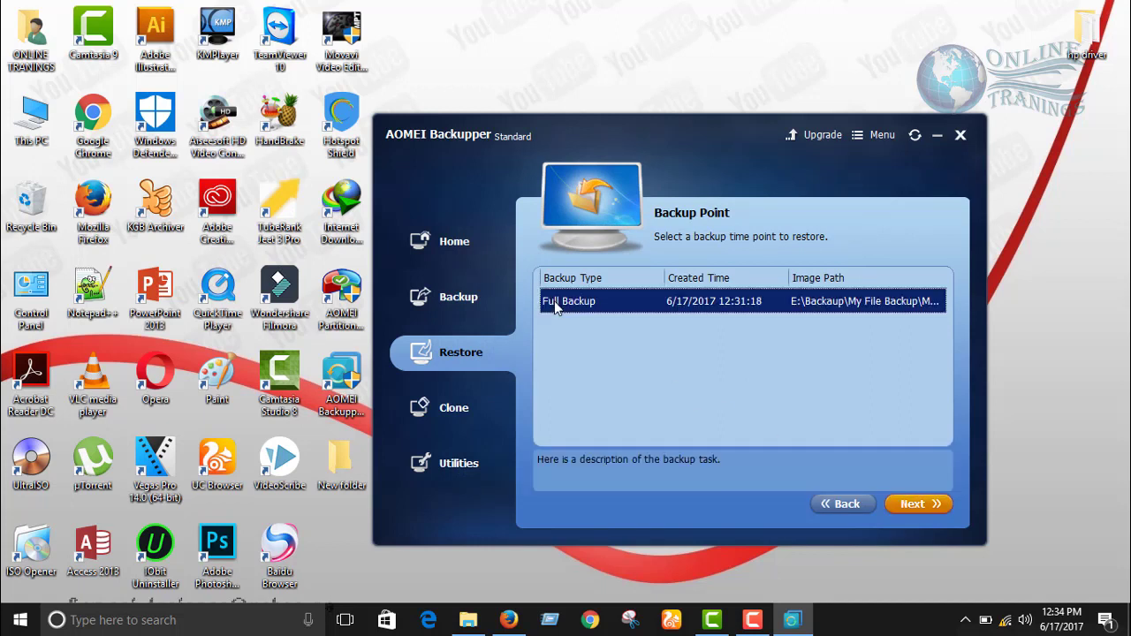
click(926, 506)
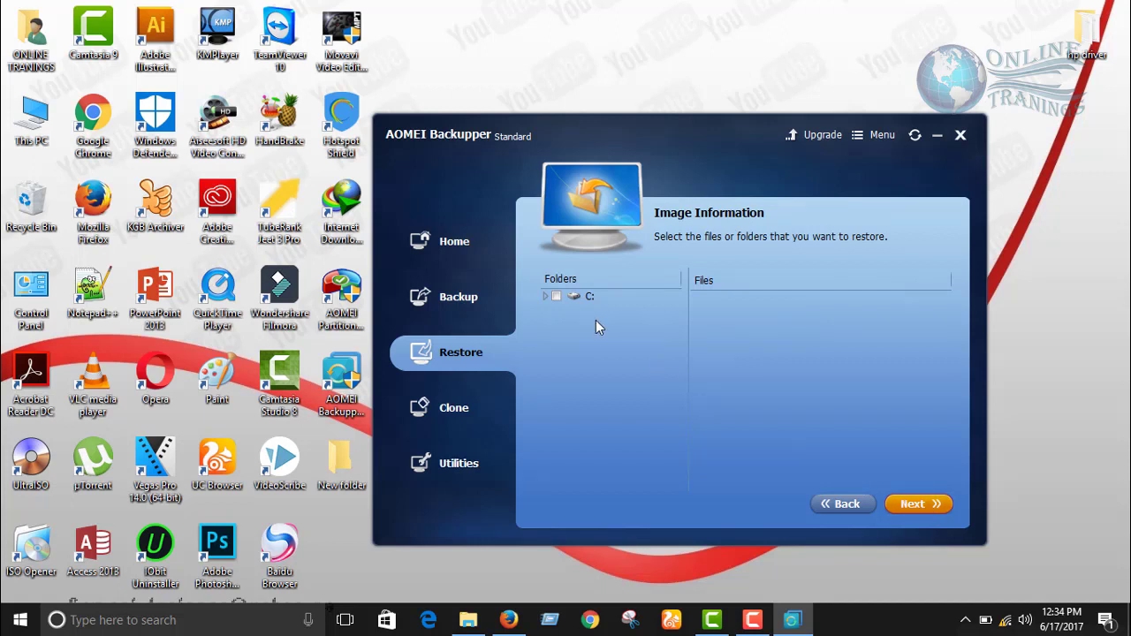
Expand the C: folder tree down to Desktop and mark the Partition Softwear folder for restoring.
click(548, 296)
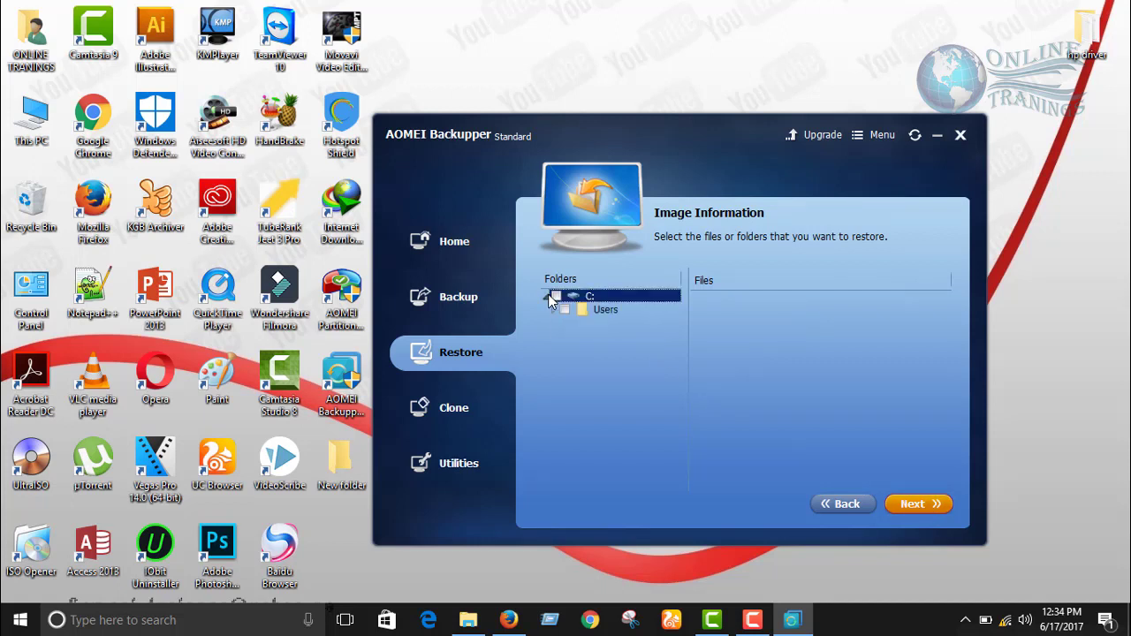
click(555, 309)
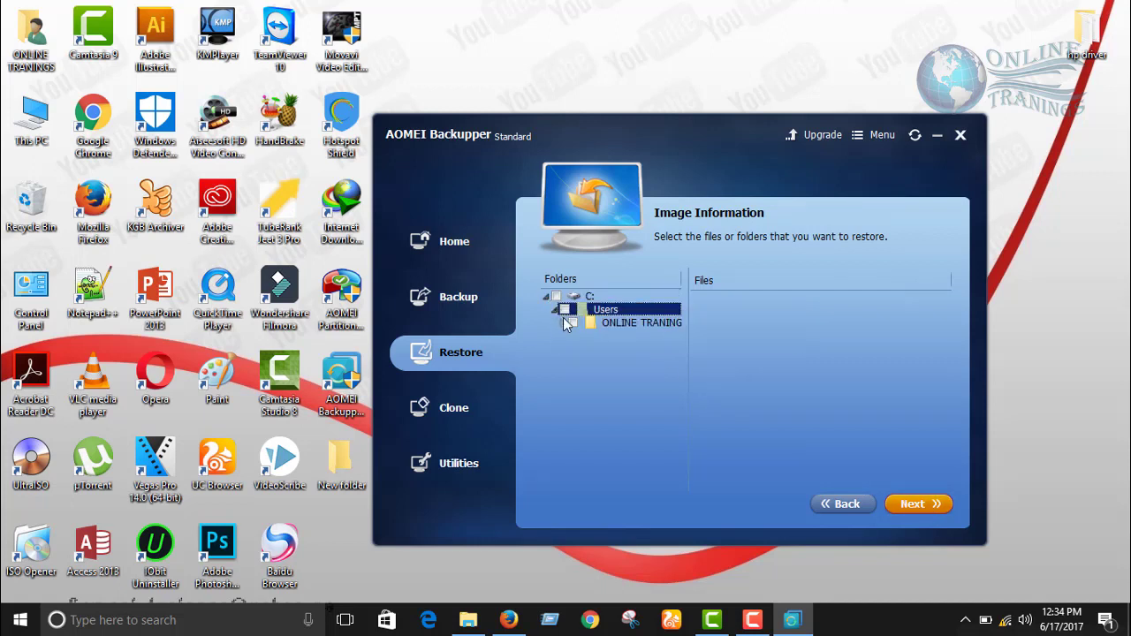
click(562, 323)
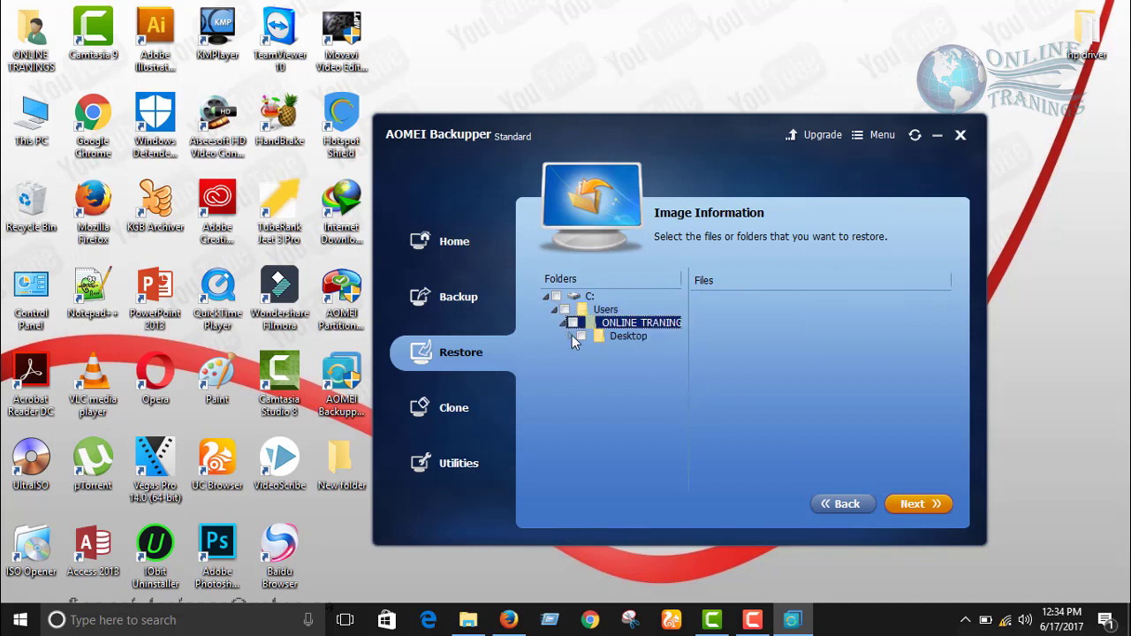
click(570, 338)
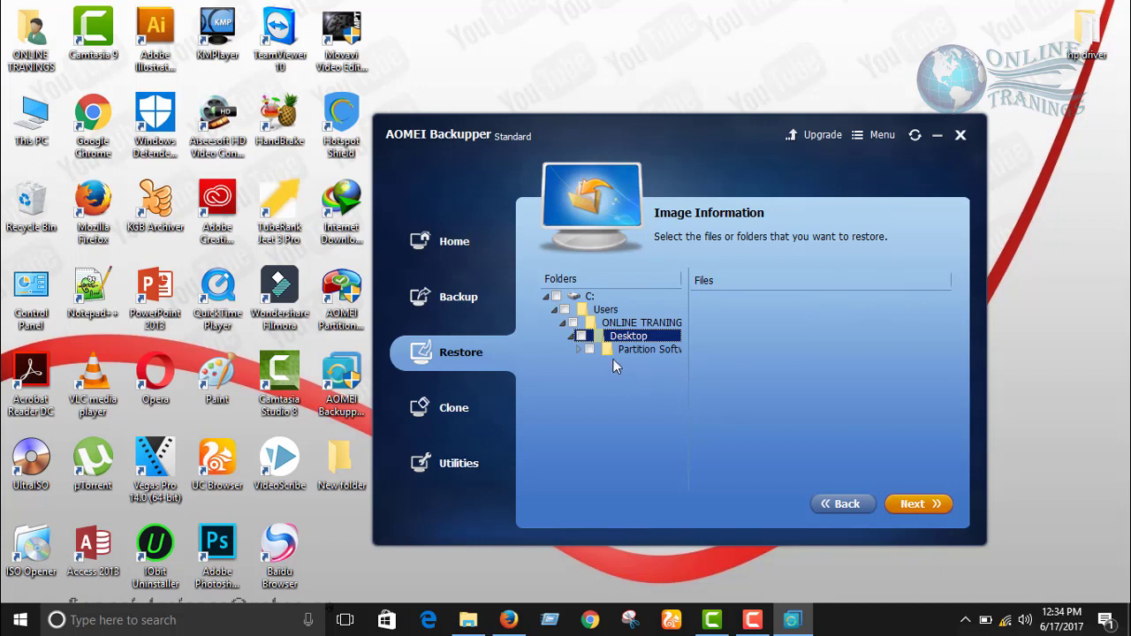
click(589, 349)
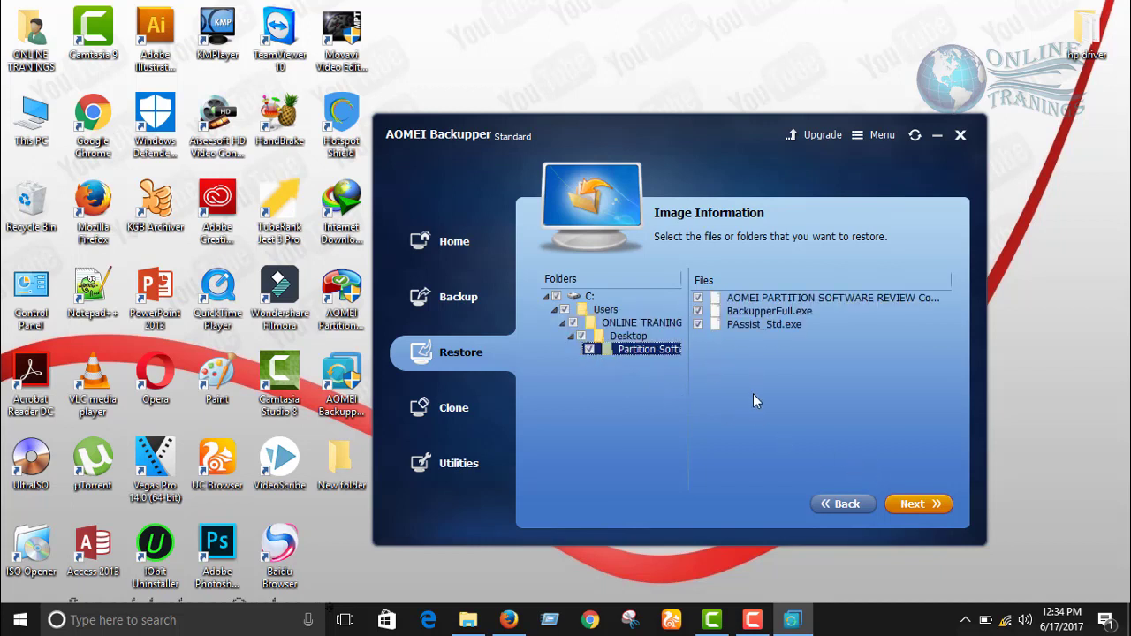
Restore the selected files to their original location without replacing existing files, and finish the completed restore.
click(929, 510)
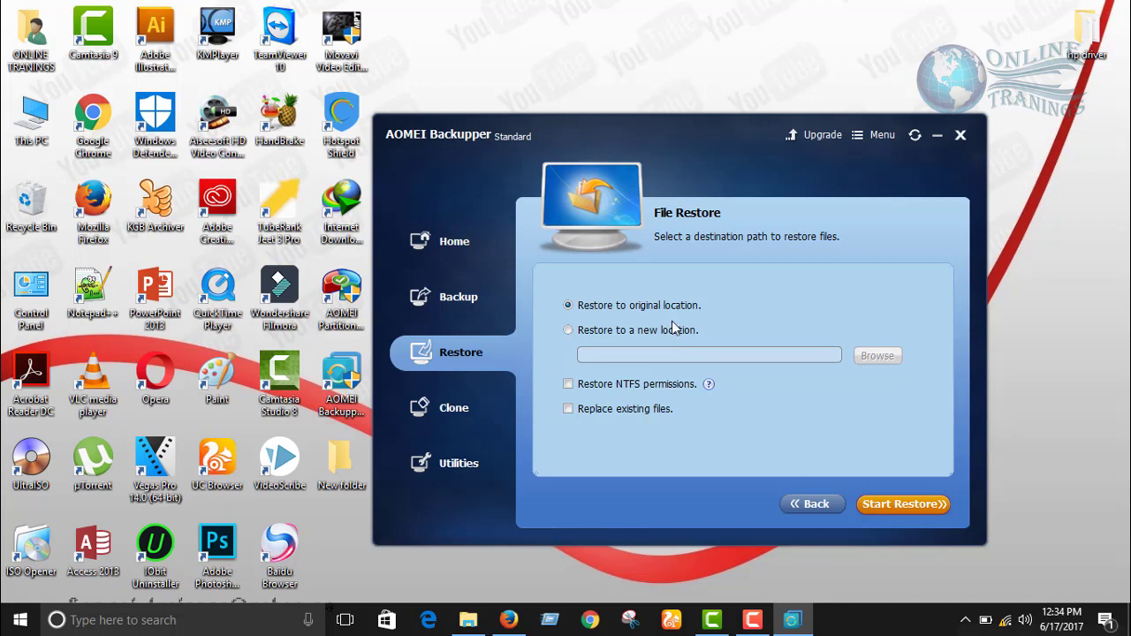
click(908, 506)
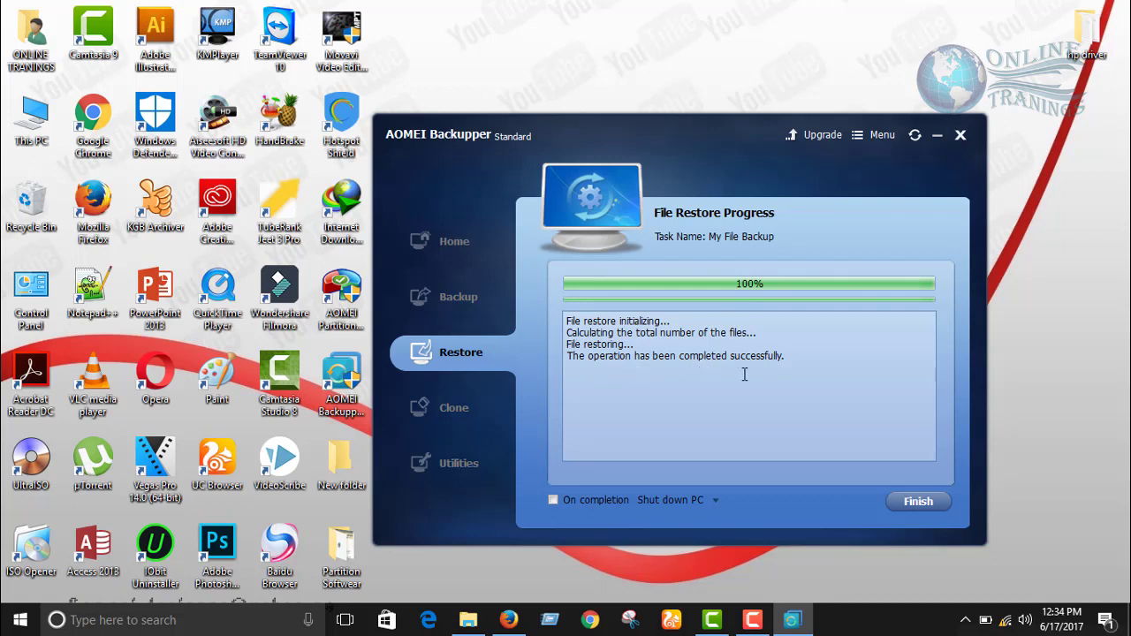
click(921, 503)
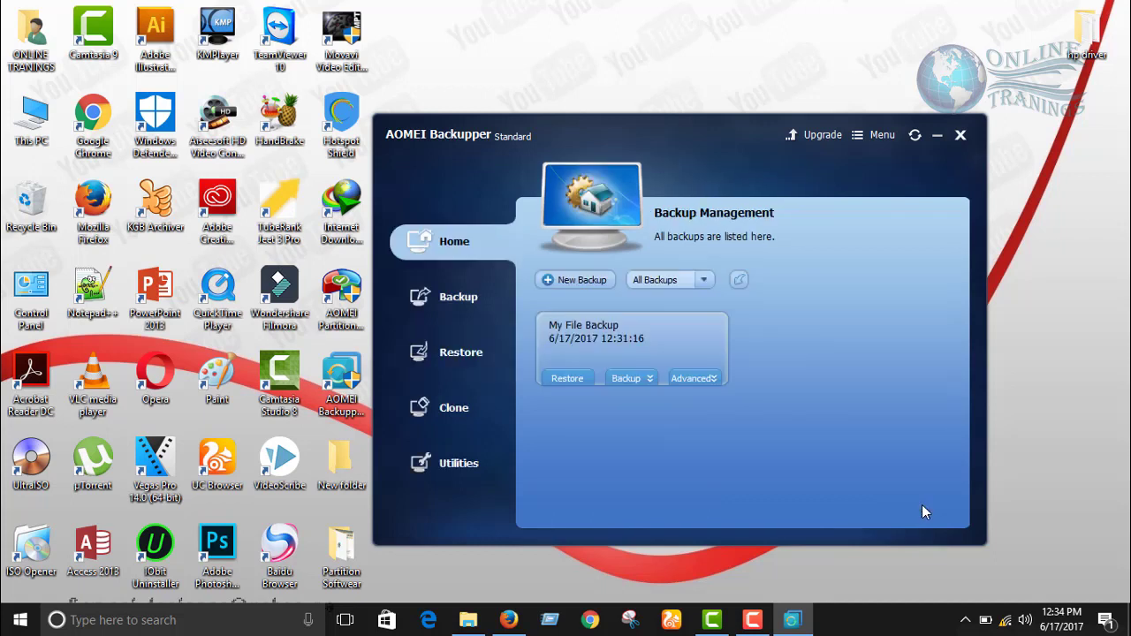
Examine the restored Partition Softwear folder on the desktop and the properties of the deleted copy in the Recycle Bin.
double_click(344, 555)
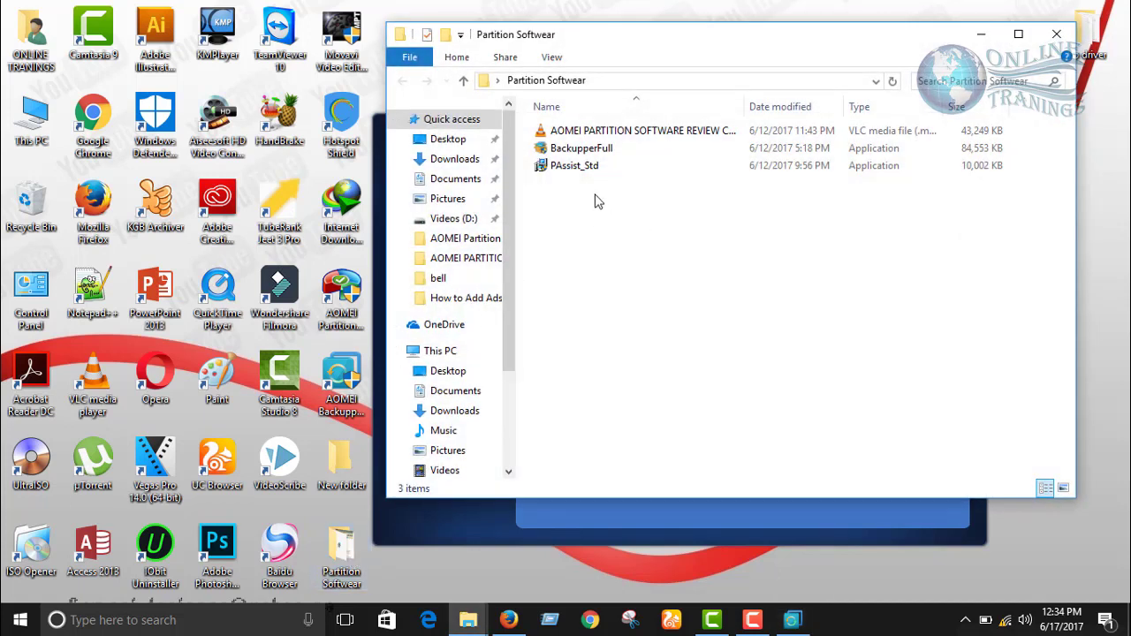
click(25, 190)
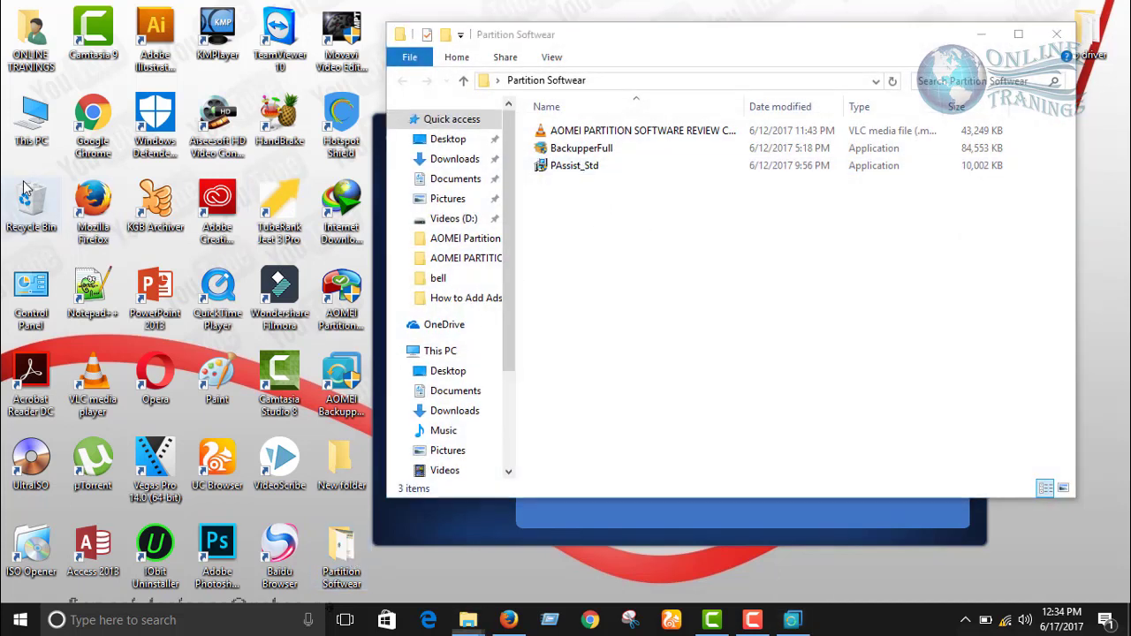
double_click(25, 190)
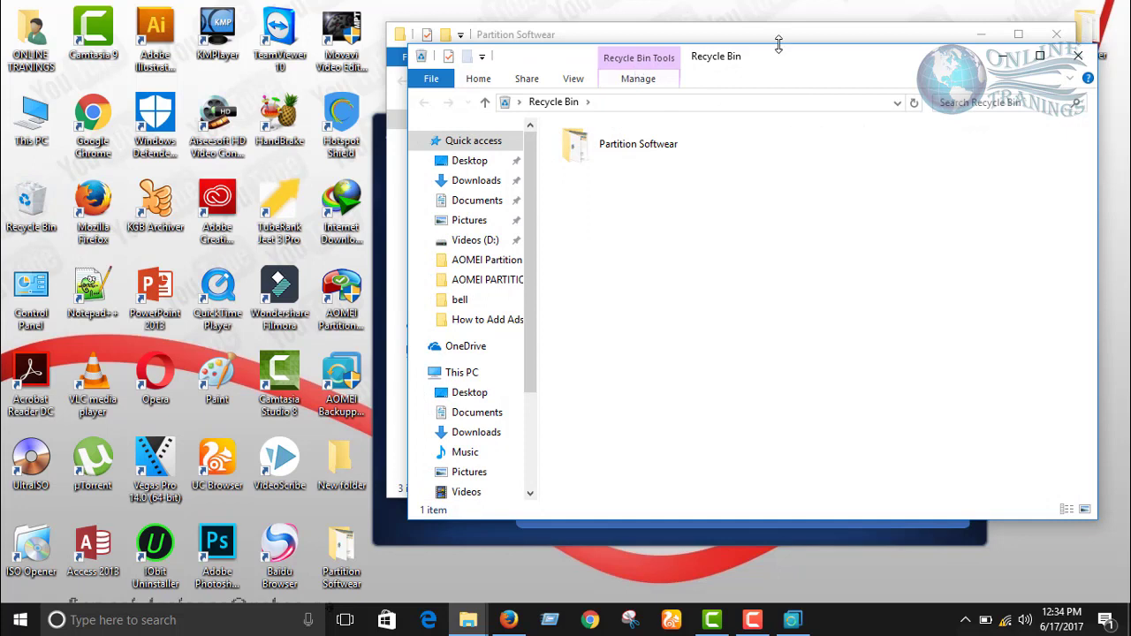
drag(770, 54, 912, 217)
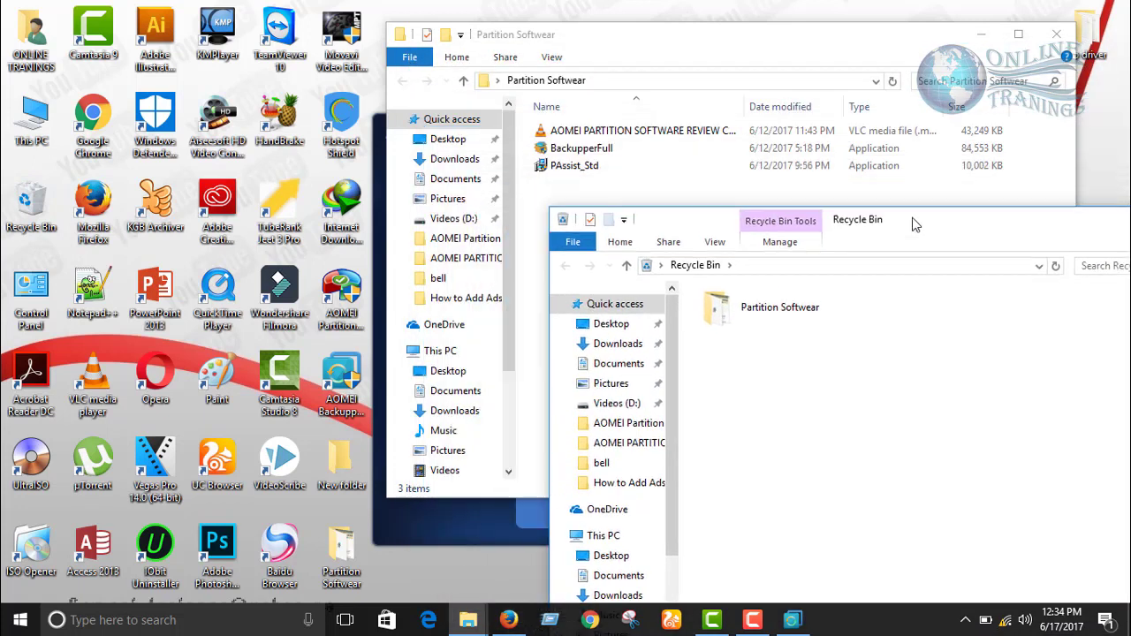
click(781, 311)
right_click(781, 311)
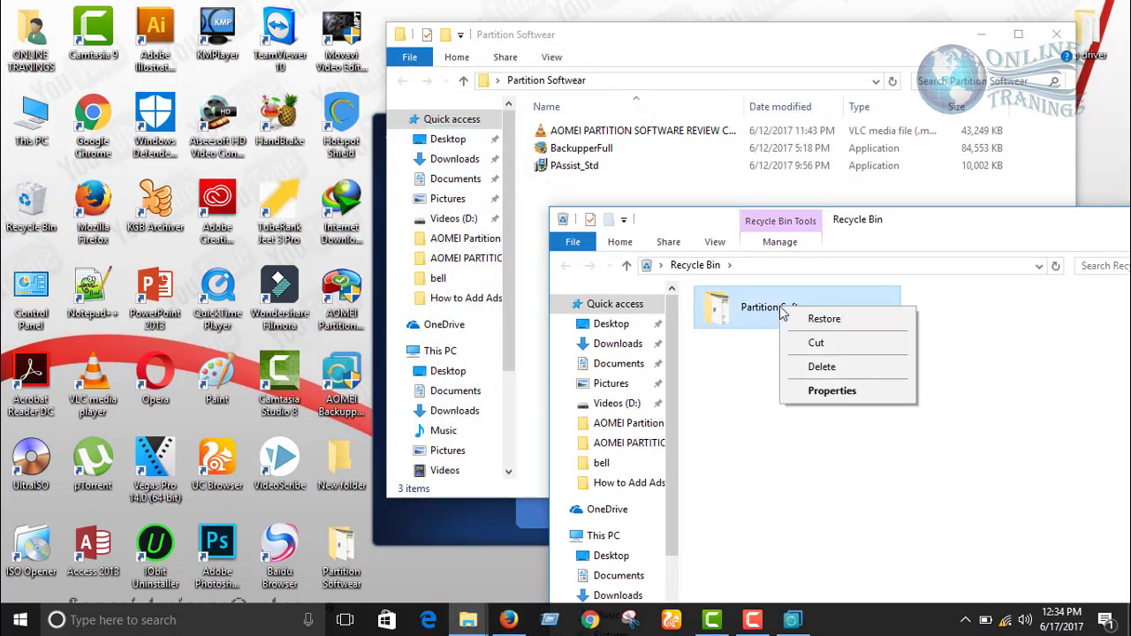
click(813, 391)
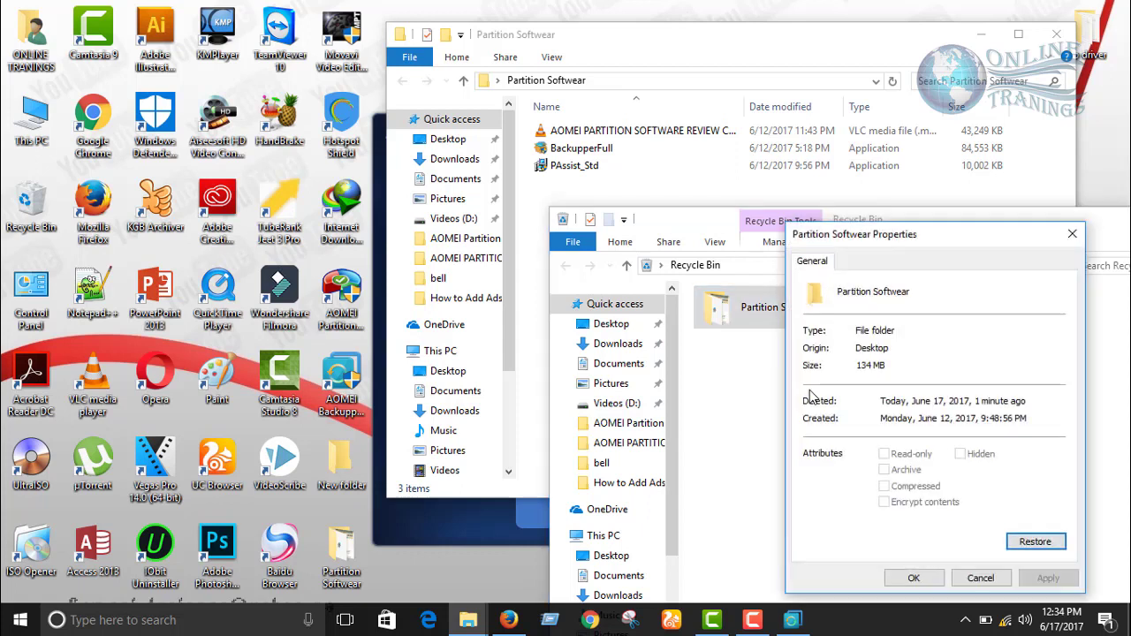
click(594, 206)
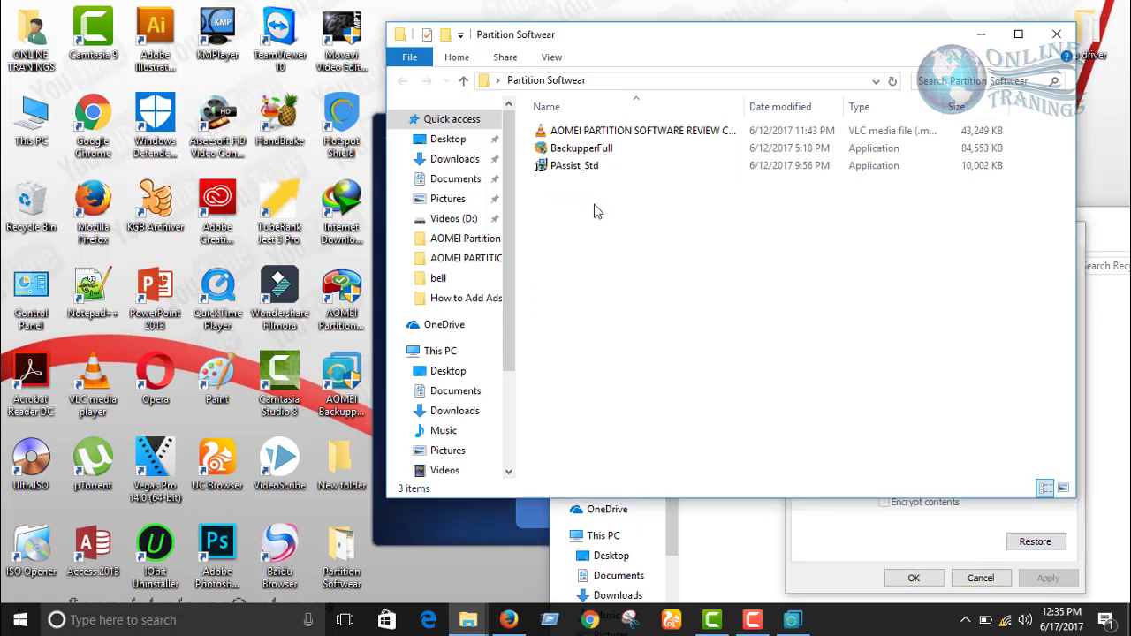
Check the properties of the restored Partition Softwear folder on the desktop, and close its Explorer window.
click(463, 82)
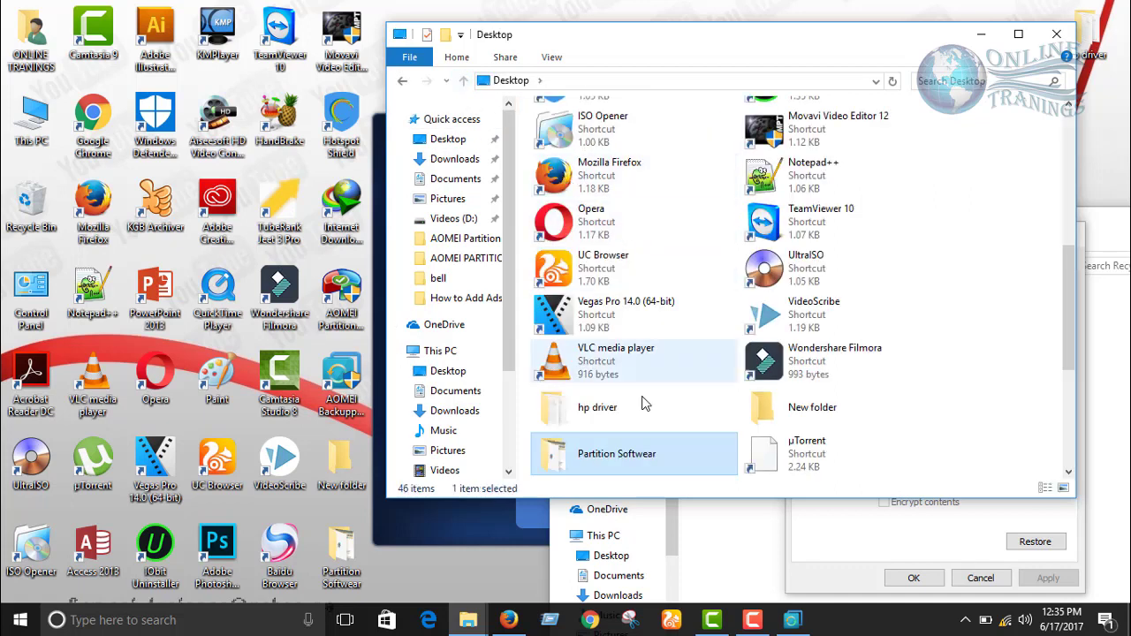
right_click(636, 446)
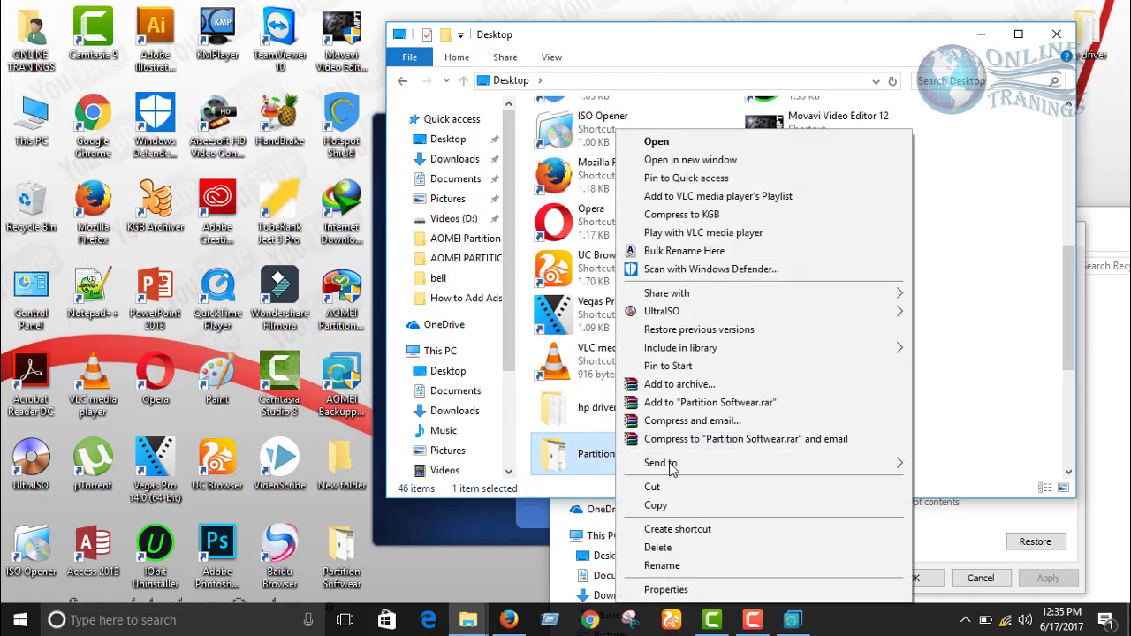
click(677, 590)
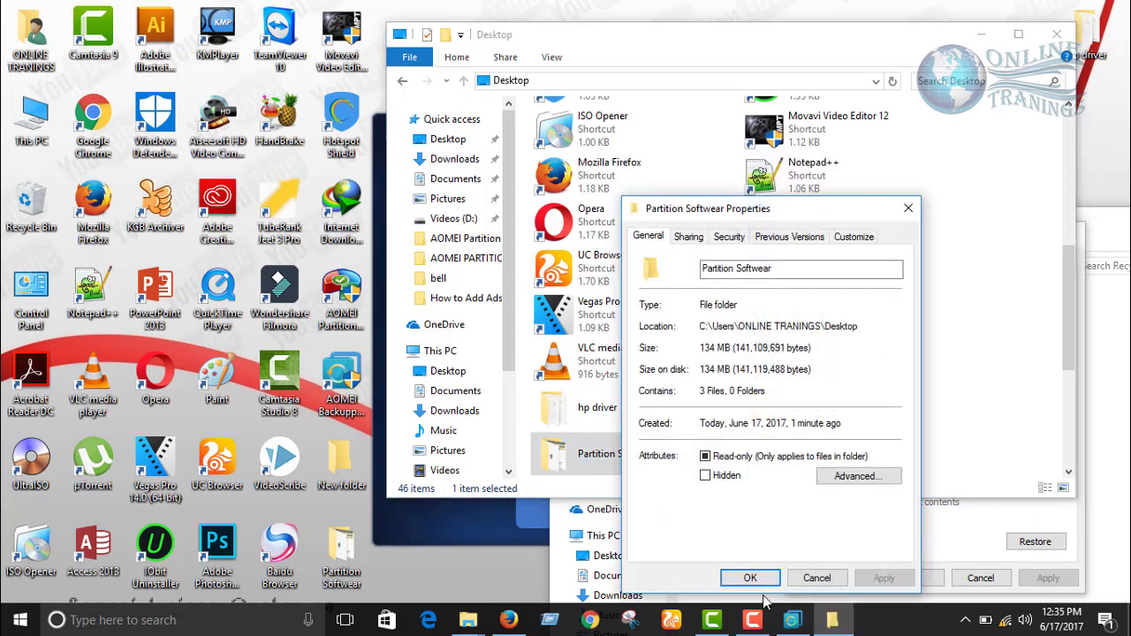
click(816, 579)
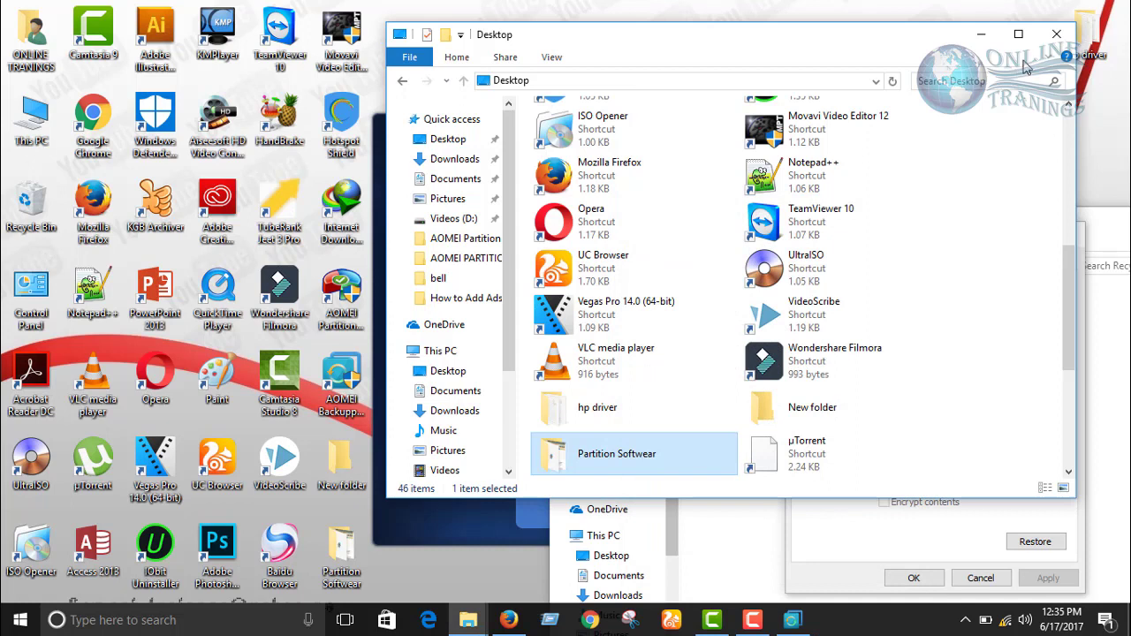
click(1054, 36)
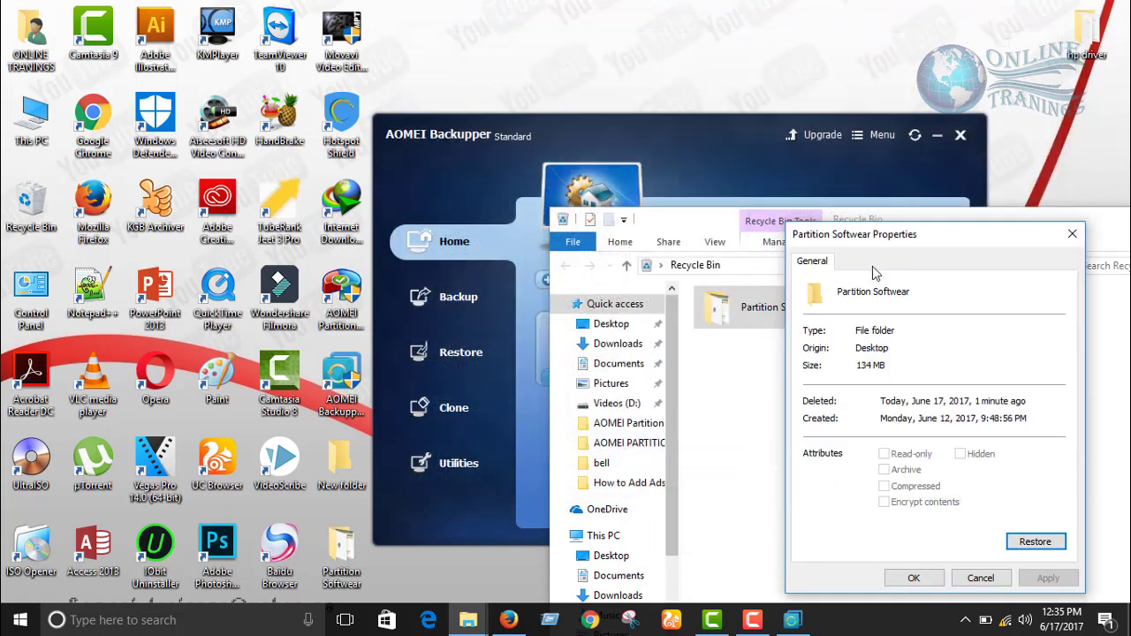
Permanently delete the Partition Softwear folder from the Recycle Bin, and close the Recycle Bin.
click(1071, 243)
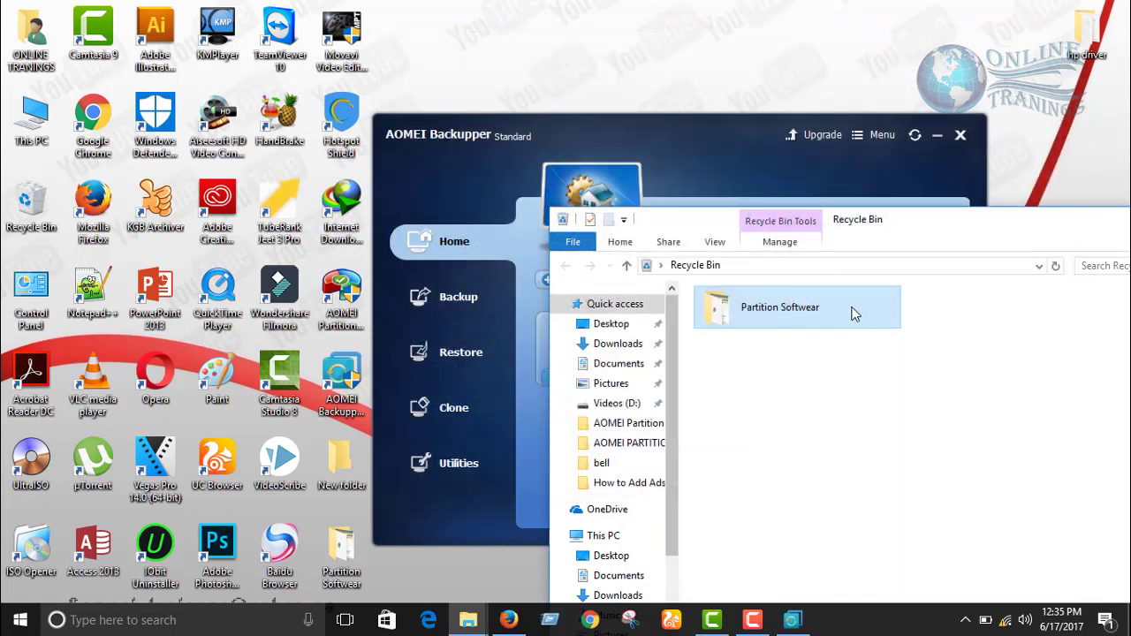
key(Delete)
key(Return)
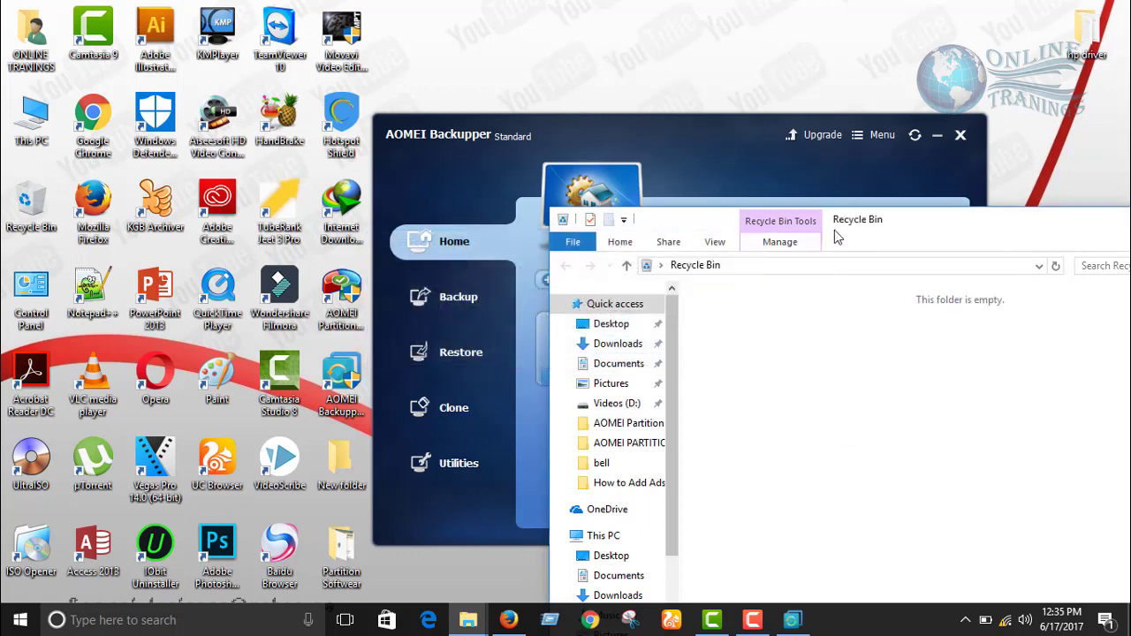
drag(890, 222, 548, 171)
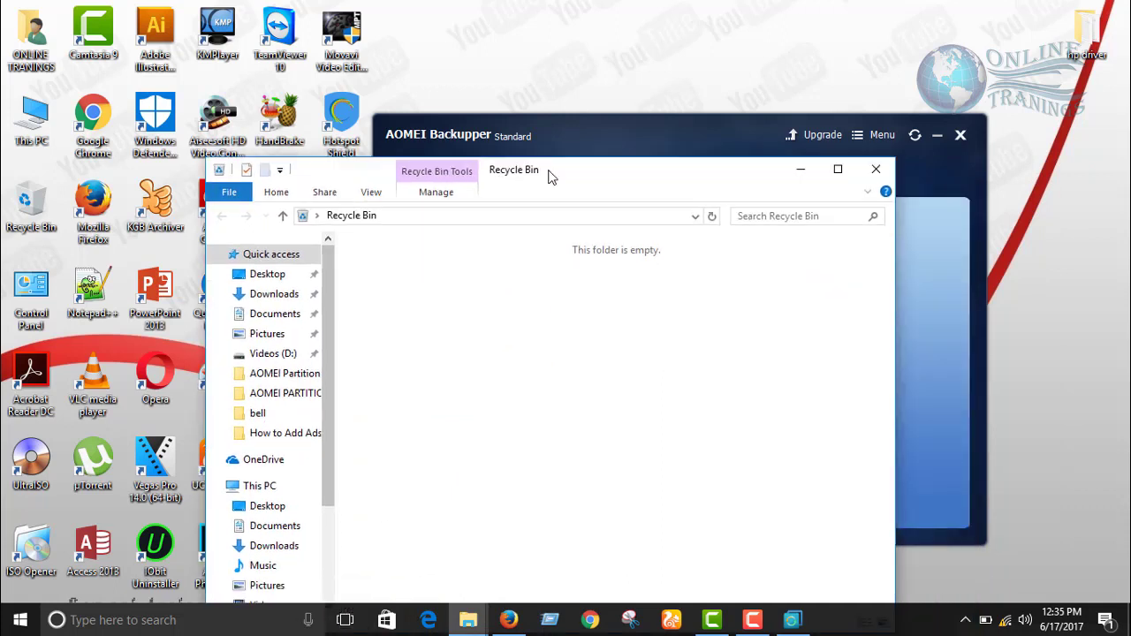
click(866, 177)
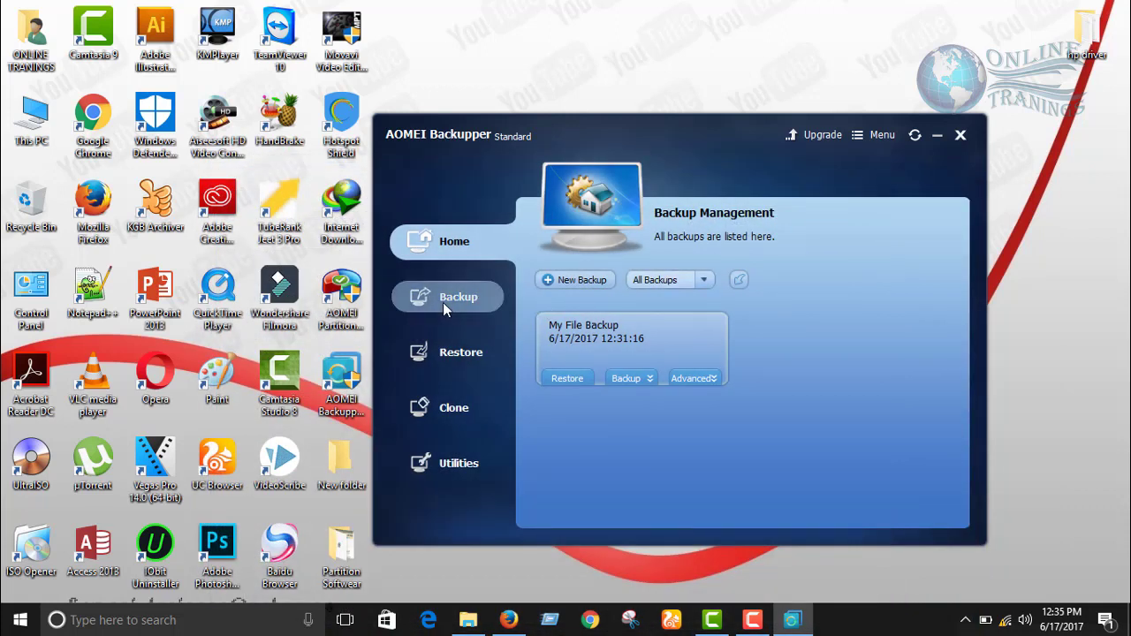
Look over the available backup types and the additional program options in AOMEI Backupper.
click(442, 302)
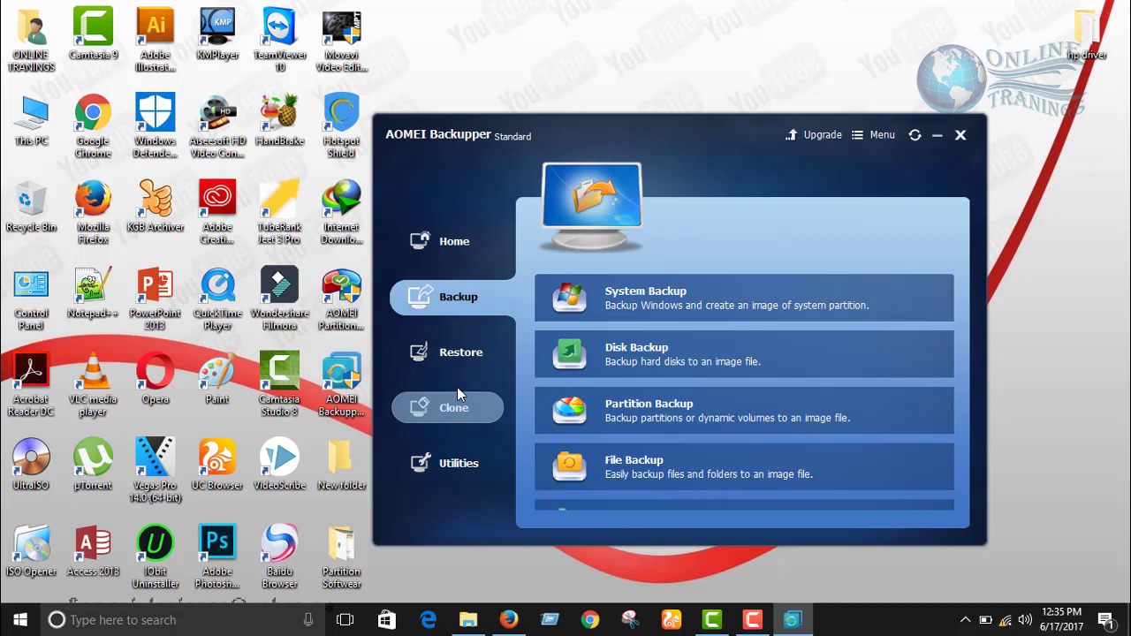
click(882, 138)
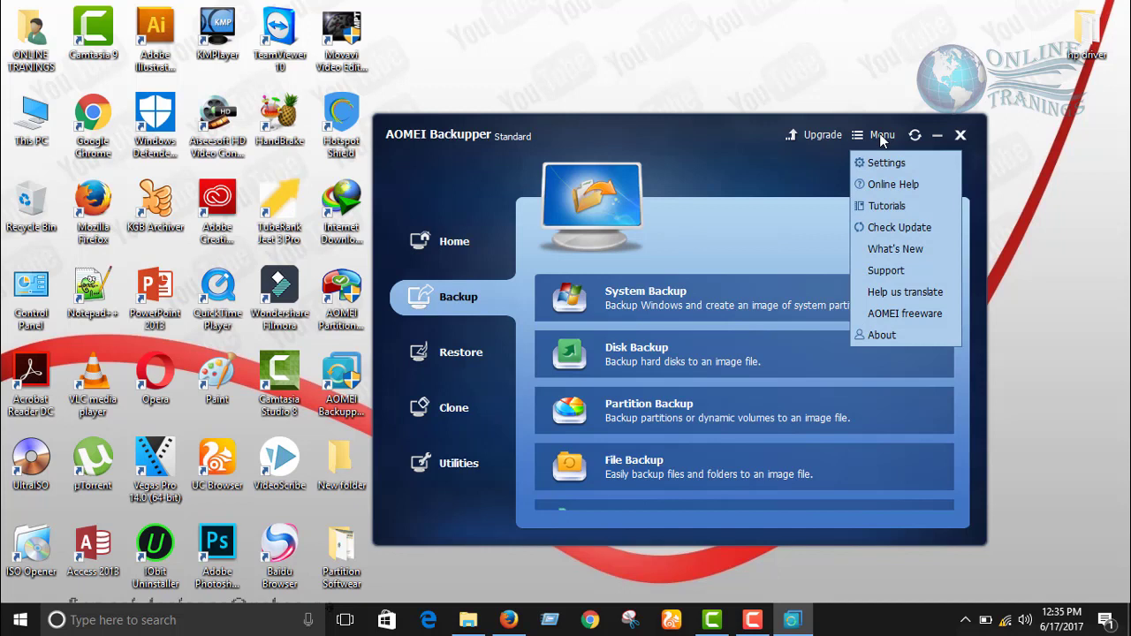
click(727, 116)
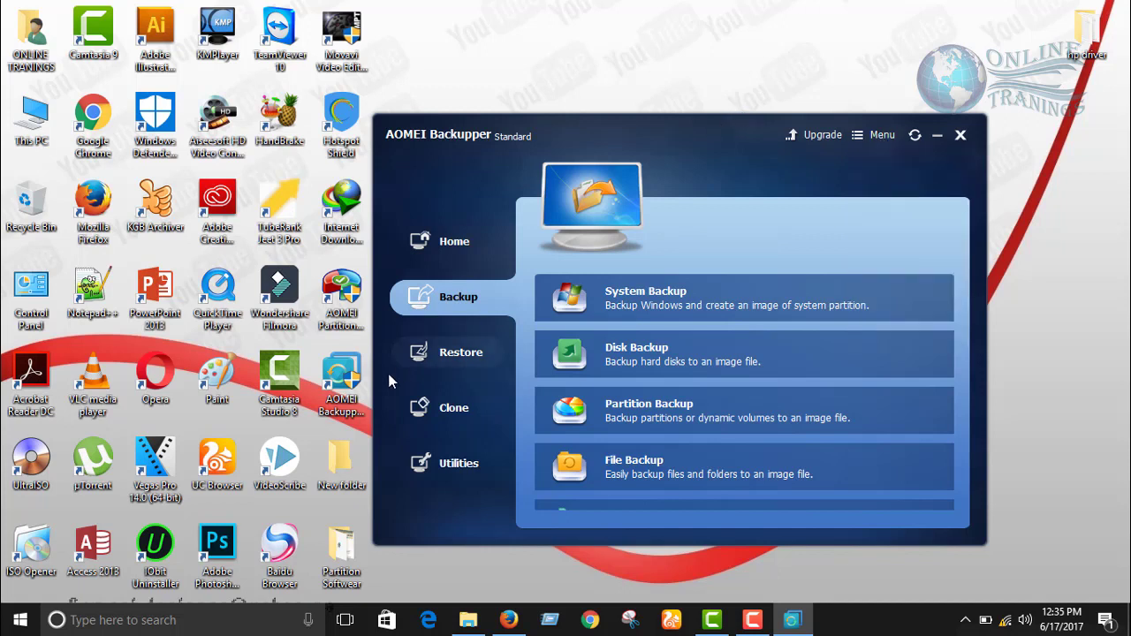
Switch to Firefox to view the Online Tranings YouTube channel.
click(508, 620)
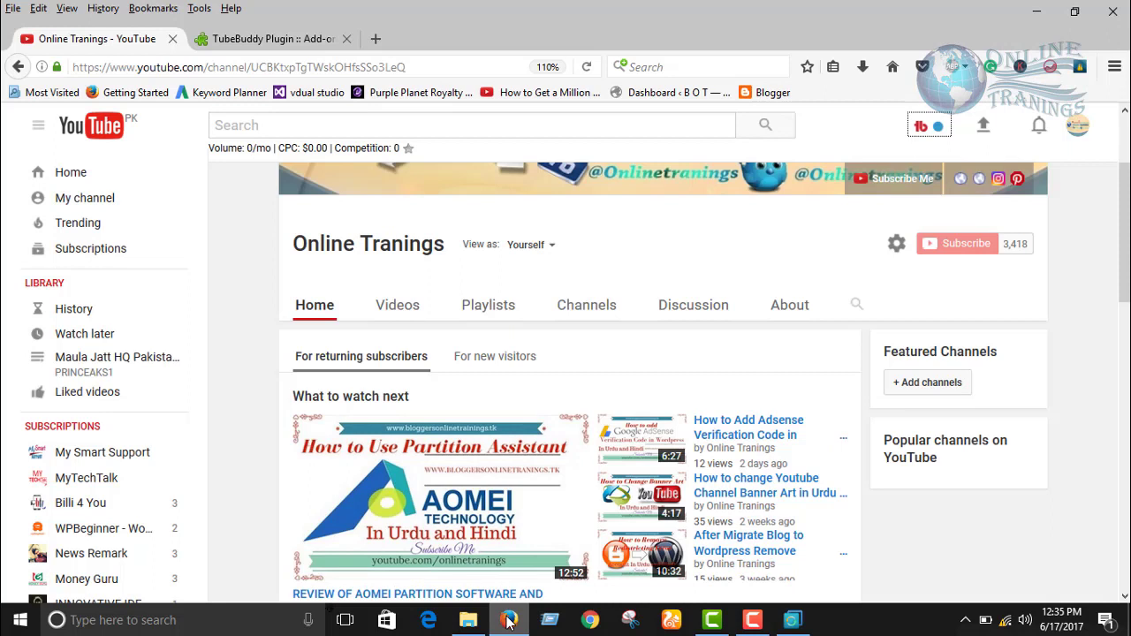